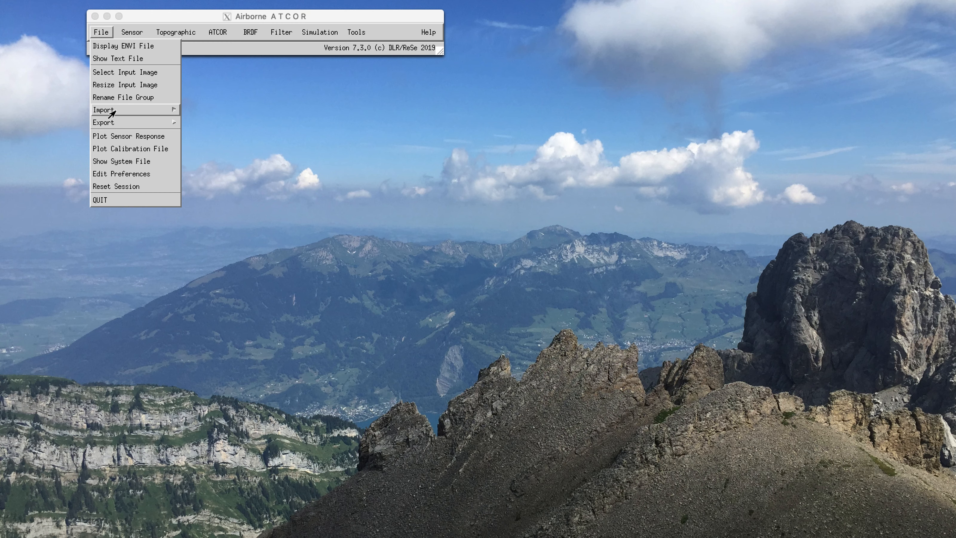
Start the PARGE Status import and load mysen_sub.gcs as the input GCS file, acknowledging the acquisition time alert.
{"action": "mouse_move", "coordinate": [110, 110]}
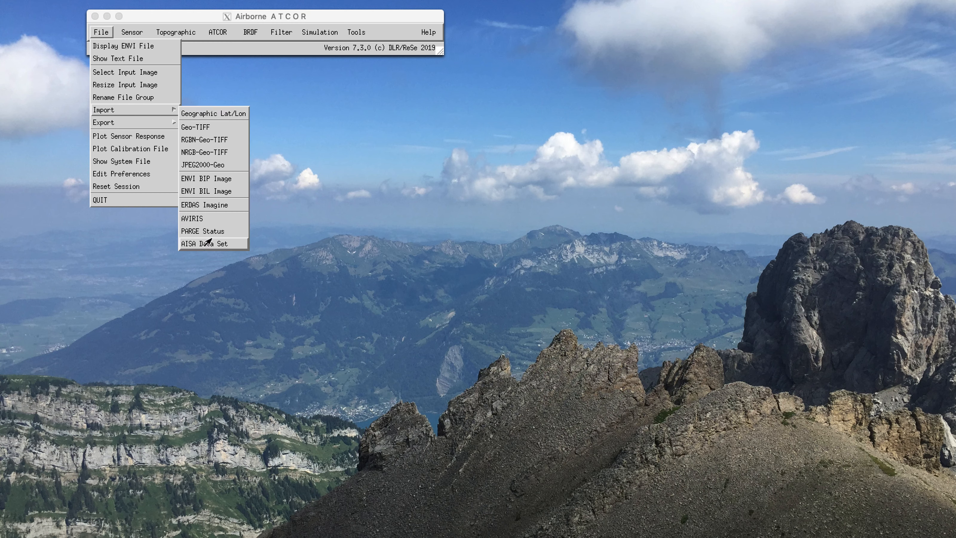
{"action": "left_click", "coordinate": [208, 231]}
{"action": "left_click_drag", "start_coordinate": [250, 36], "coordinate": [264, 103]}
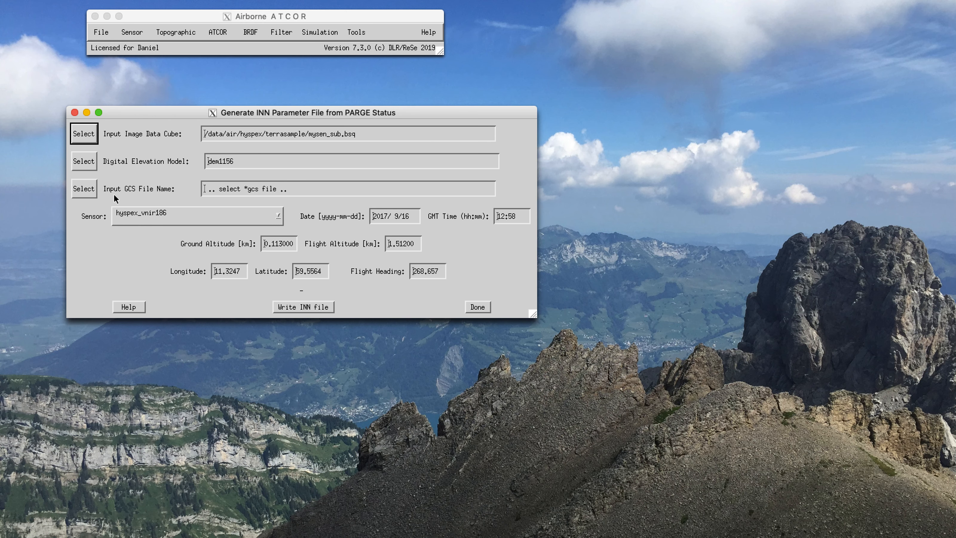
{"action": "left_click", "coordinate": [85, 188]}
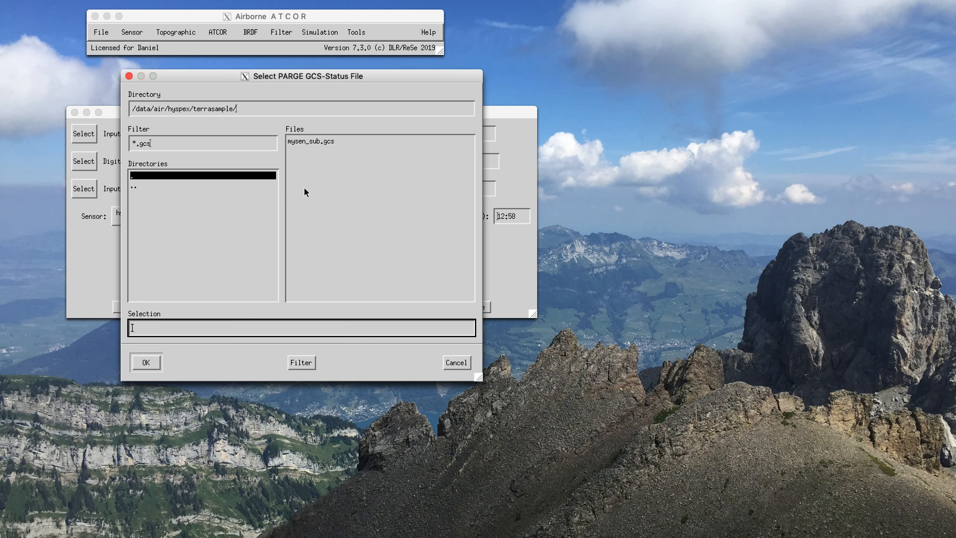
{"action": "double_click", "coordinate": [311, 142]}
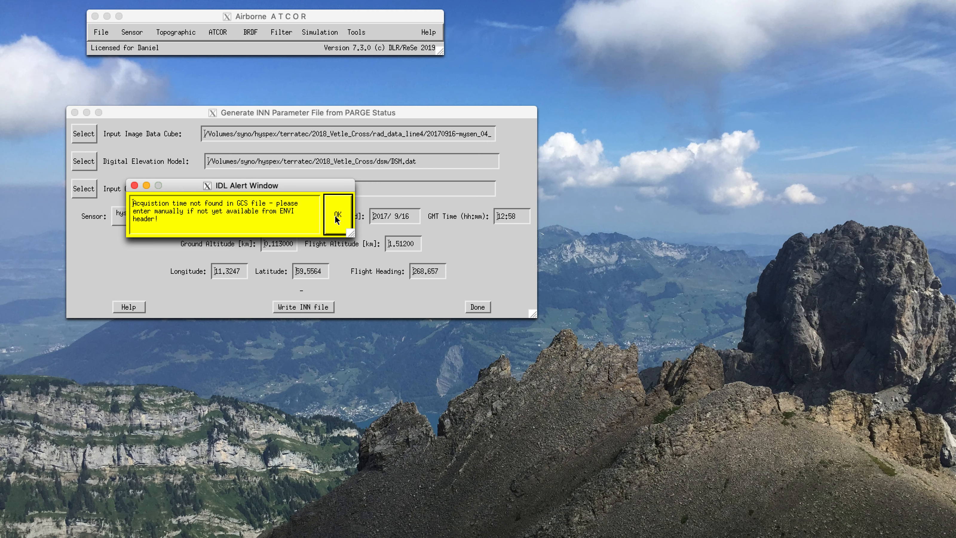
{"action": "left_click", "coordinate": [337, 219]}
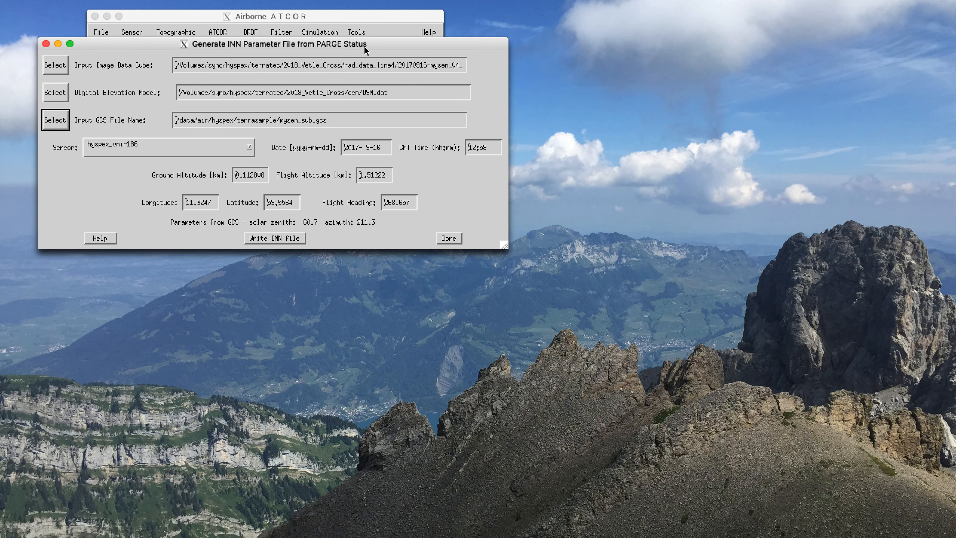
{"action": "left_click_drag", "start_coordinate": [365, 45], "coordinate": [408, 118]}
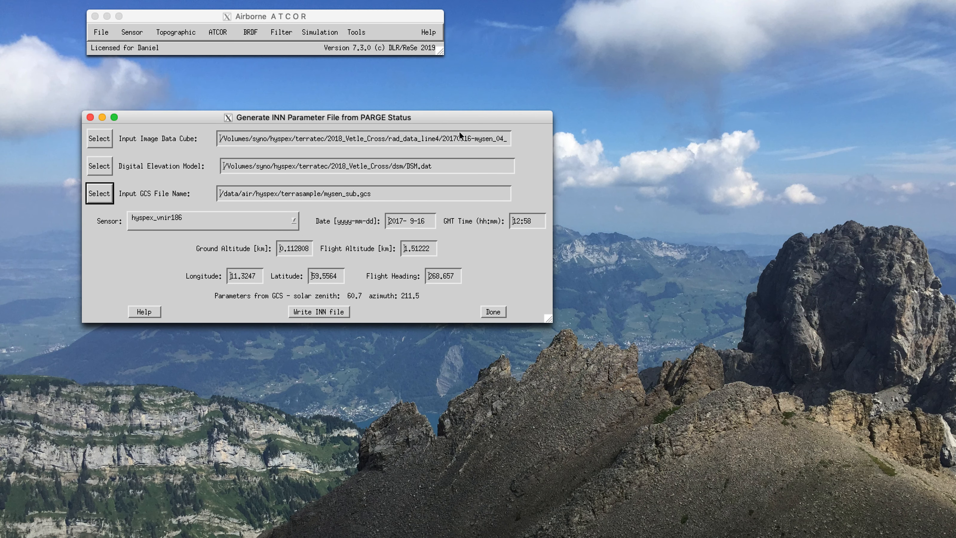
Set mysen_sub.bsq as the input image data cube and DSM_1m_ele.bsq as the digital elevation model.
{"action": "left_click", "coordinate": [98, 139]}
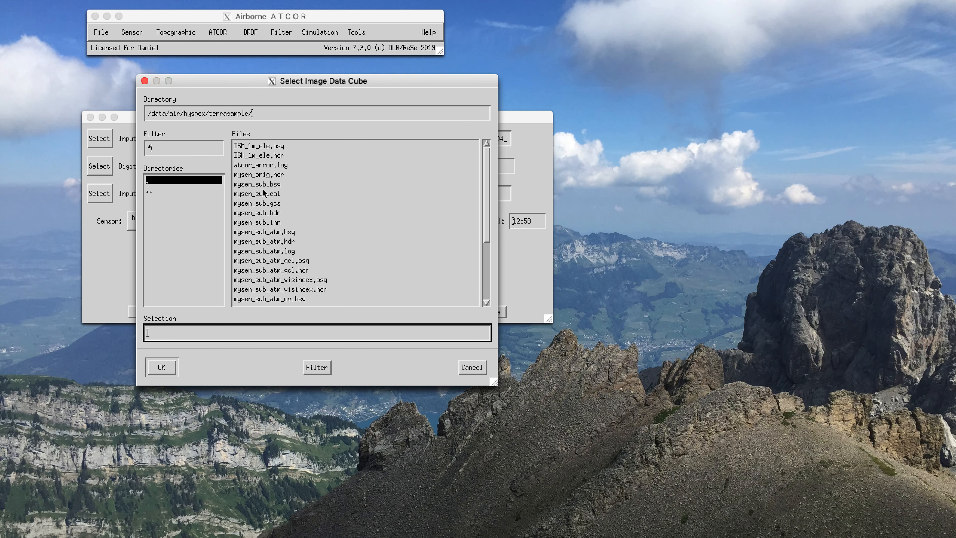
{"action": "left_click", "coordinate": [272, 185]}
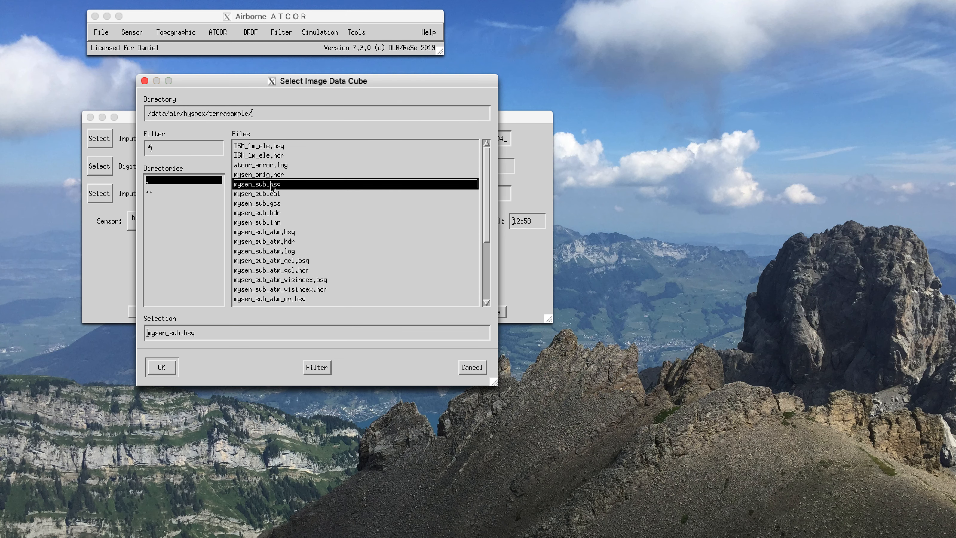
{"action": "double_click", "coordinate": [272, 185]}
{"action": "left_click", "coordinate": [99, 166]}
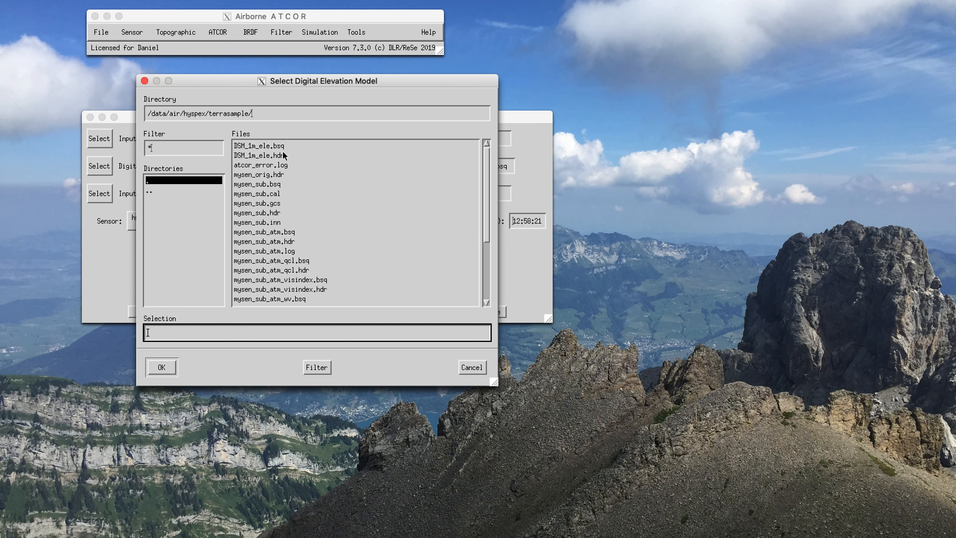
{"action": "left_click", "coordinate": [284, 147]}
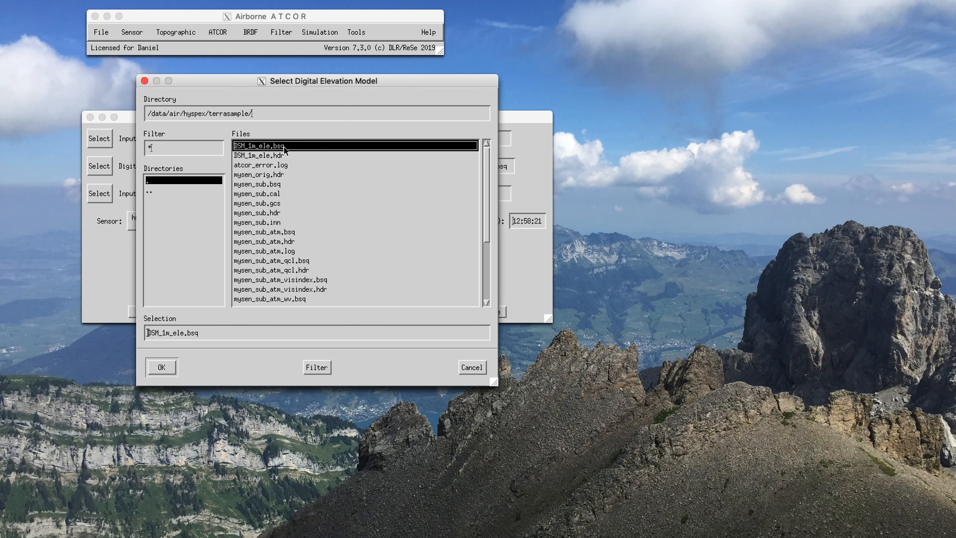
{"action": "double_click", "coordinate": [284, 147]}
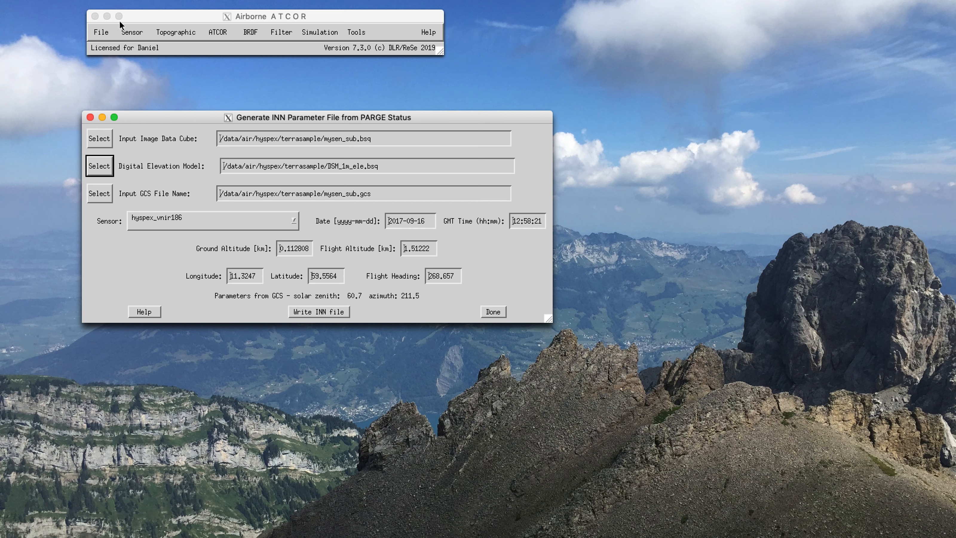
Display the mysen_sub image with its default bands and examine the acquisition time entry in its ENVI header.
{"action": "left_click", "coordinate": [99, 33]}
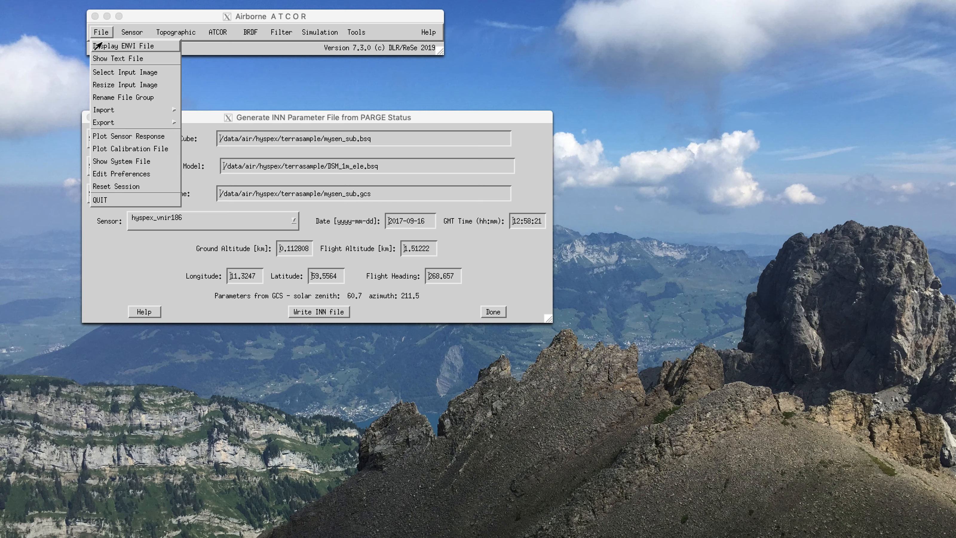
{"action": "left_click", "coordinate": [98, 46]}
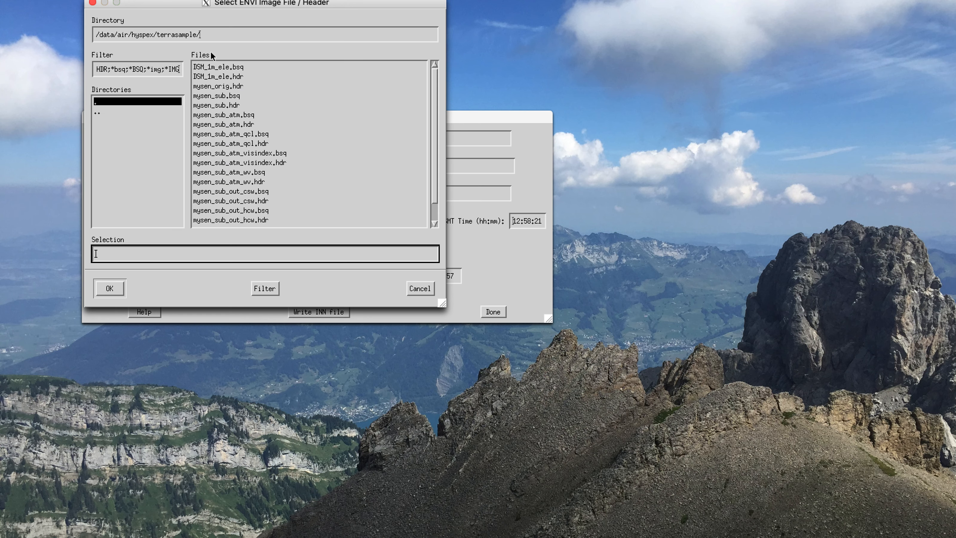
{"action": "double_click", "coordinate": [250, 105]}
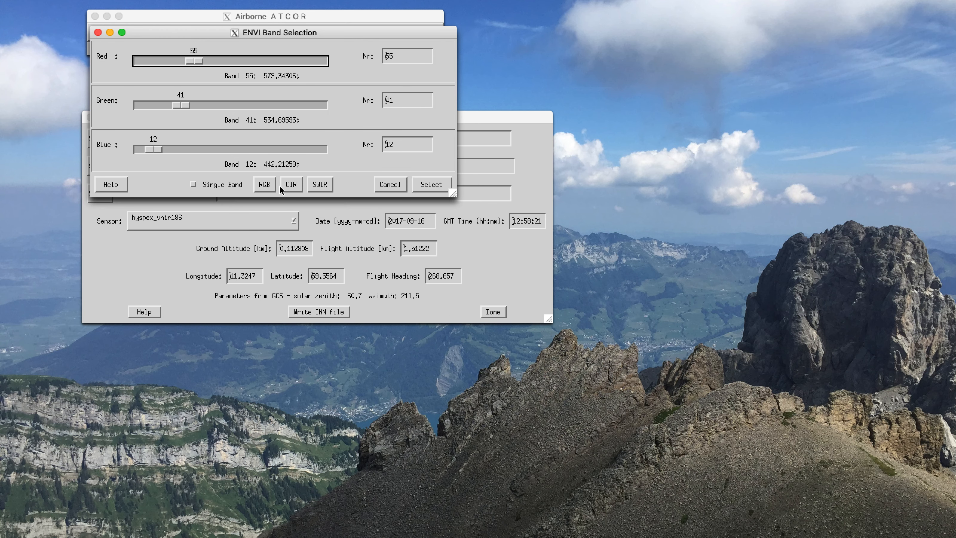
{"action": "left_click", "coordinate": [429, 184]}
{"action": "left_click", "coordinate": [105, 82]}
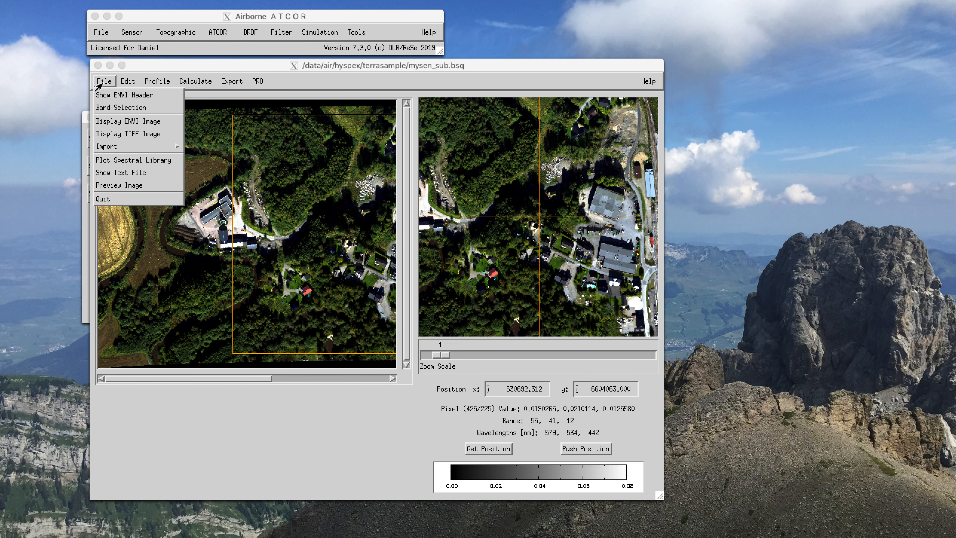
{"action": "left_click", "coordinate": [100, 96]}
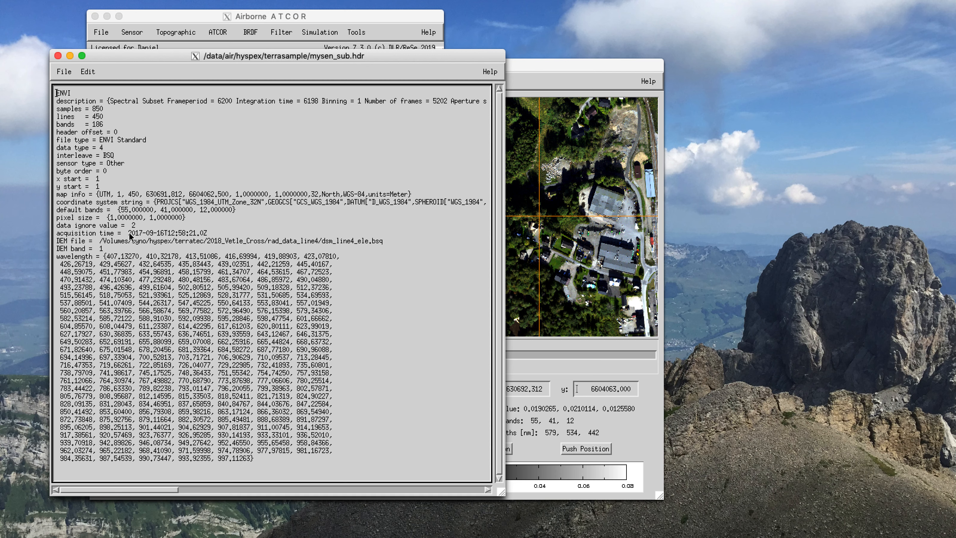
{"action": "left_click_drag", "start_coordinate": [128, 232], "coordinate": [214, 234]}
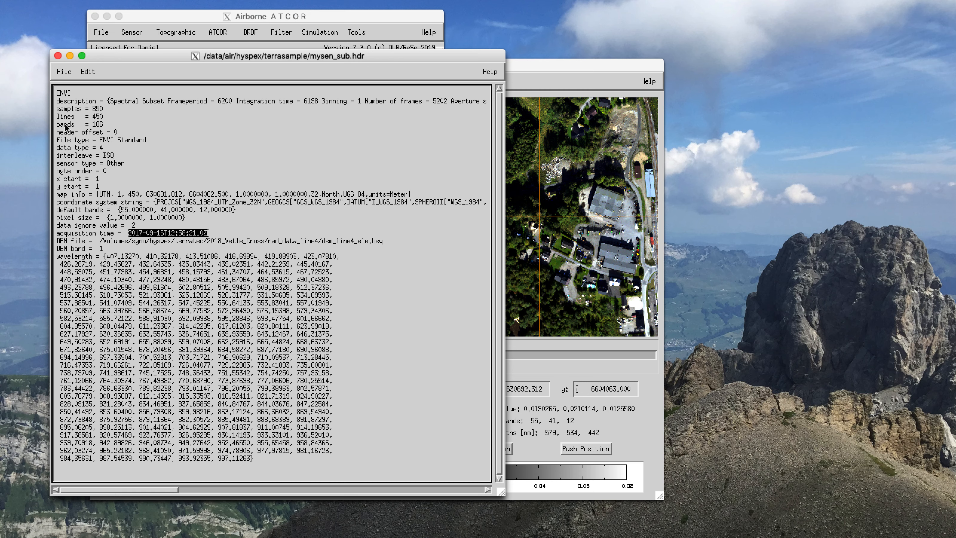
{"action": "left_click", "coordinate": [58, 56]}
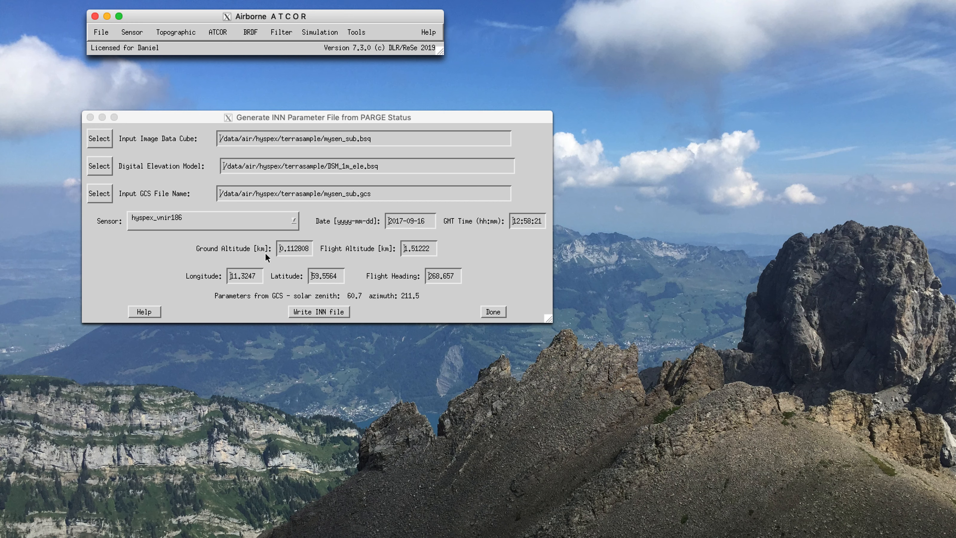
Choose hyspex_vnir186 from the available sensors for the INN parameter file.
{"action": "left_click", "coordinate": [291, 221]}
{"action": "left_click", "coordinate": [290, 219]}
{"action": "left_click_drag", "start_coordinate": [292, 245], "coordinate": [288, 392]}
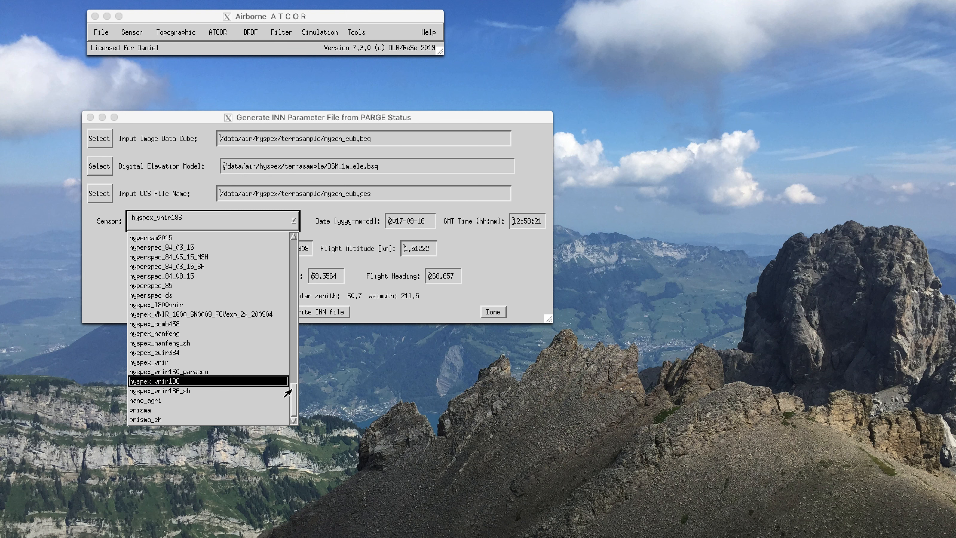
{"action": "left_click", "coordinate": [218, 382]}
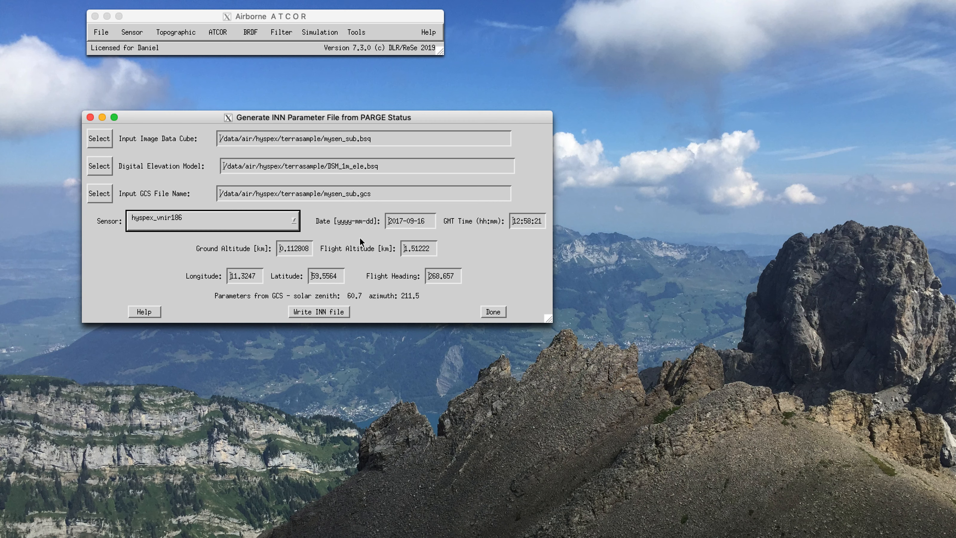
Write the INN parameter file, overwriting the existing mysen_sub.inn, and finish the PARGE import.
{"action": "left_click", "coordinate": [325, 312]}
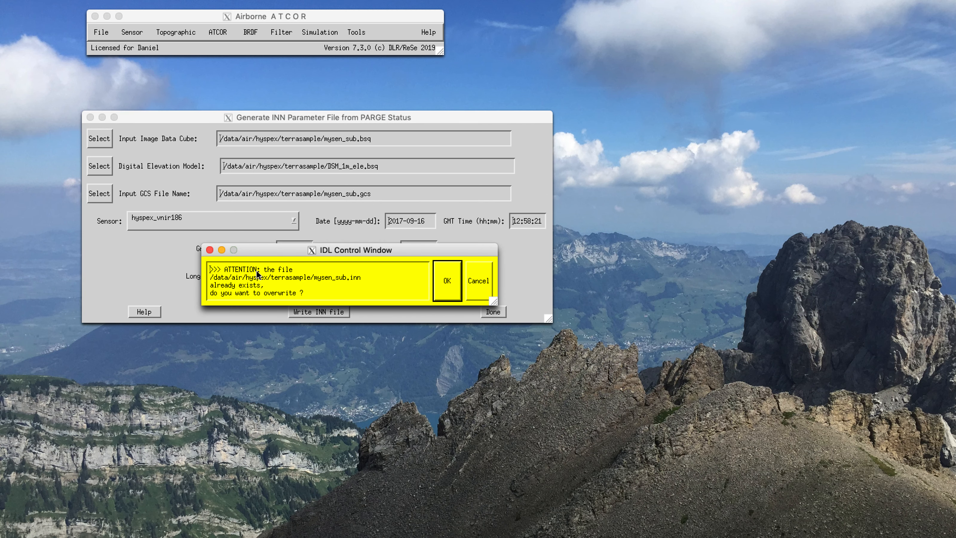
{"action": "left_click", "coordinate": [444, 279]}
{"action": "left_click_drag", "start_coordinate": [339, 42], "coordinate": [349, 63]}
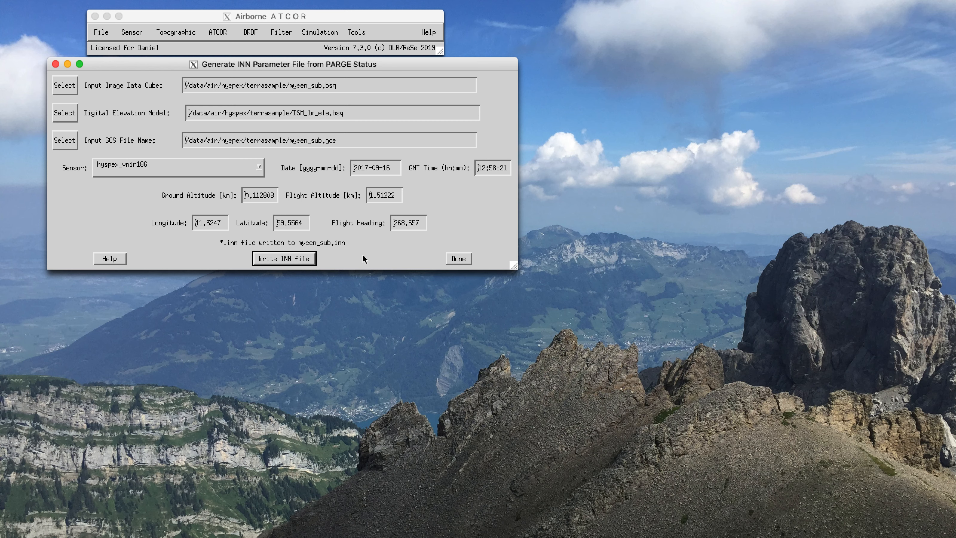
{"action": "left_click", "coordinate": [458, 258]}
{"action": "left_click_drag", "start_coordinate": [174, 23], "coordinate": [151, 39]}
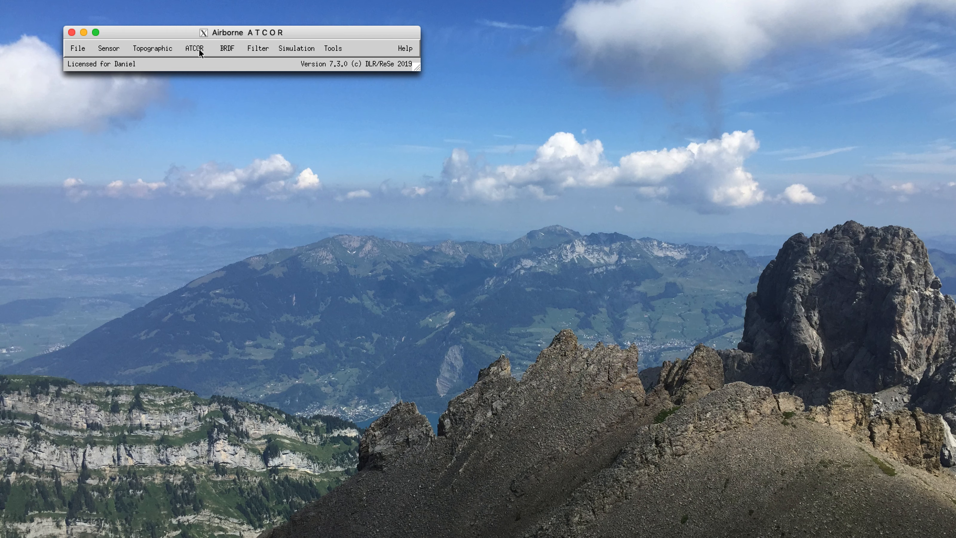
Start the ATCOR4f flat terrain correction and load mysen_sub.bsq as the input image.
{"action": "left_click", "coordinate": [197, 49]}
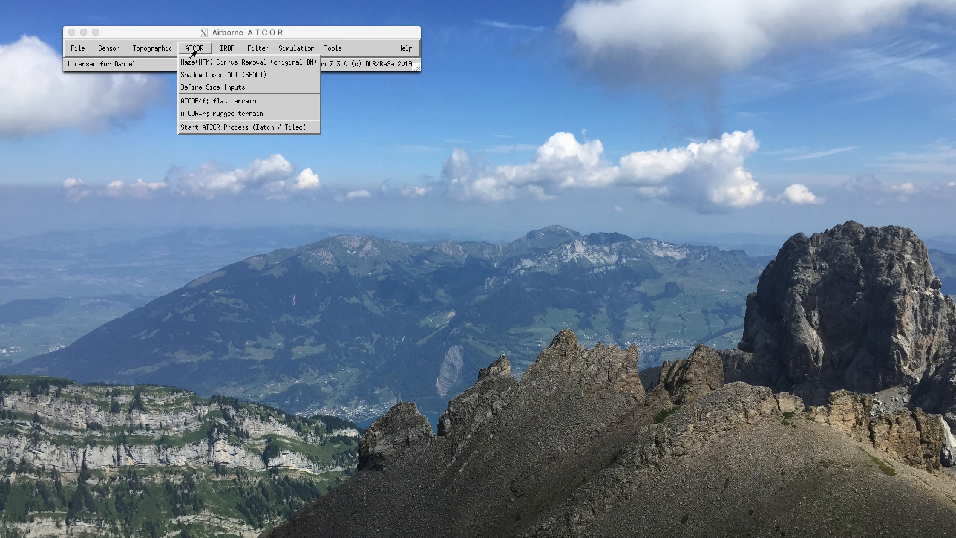
{"action": "left_click", "coordinate": [205, 101]}
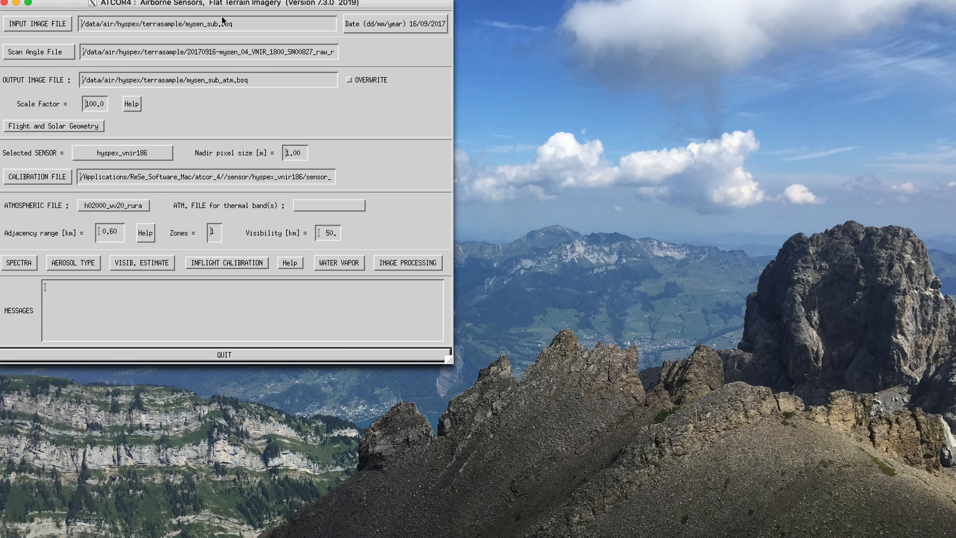
{"action": "left_click_drag", "start_coordinate": [220, 7], "coordinate": [462, 90]}
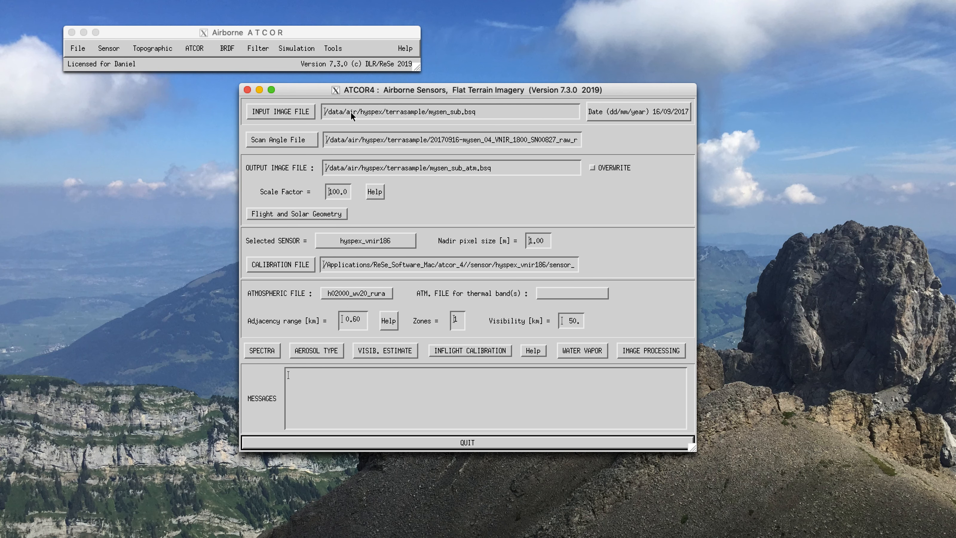
{"action": "left_click", "coordinate": [268, 111]}
{"action": "double_click", "coordinate": [151, 77]}
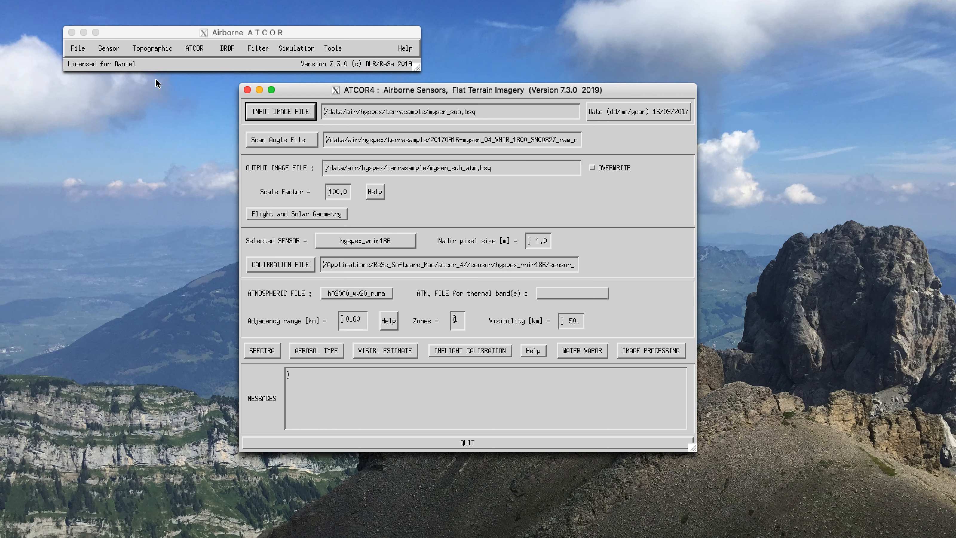
Set mysen_sub_sca.bsq as the scan angle file and allow overwriting of the output image mysen_sub_atm.bsq.
{"action": "left_click", "coordinate": [173, 68]}
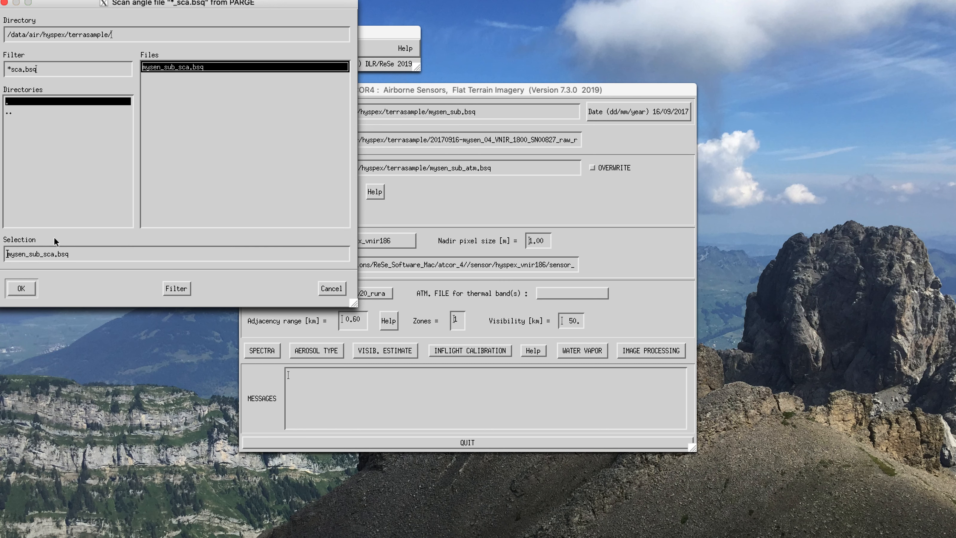
{"action": "left_click", "coordinate": [21, 289]}
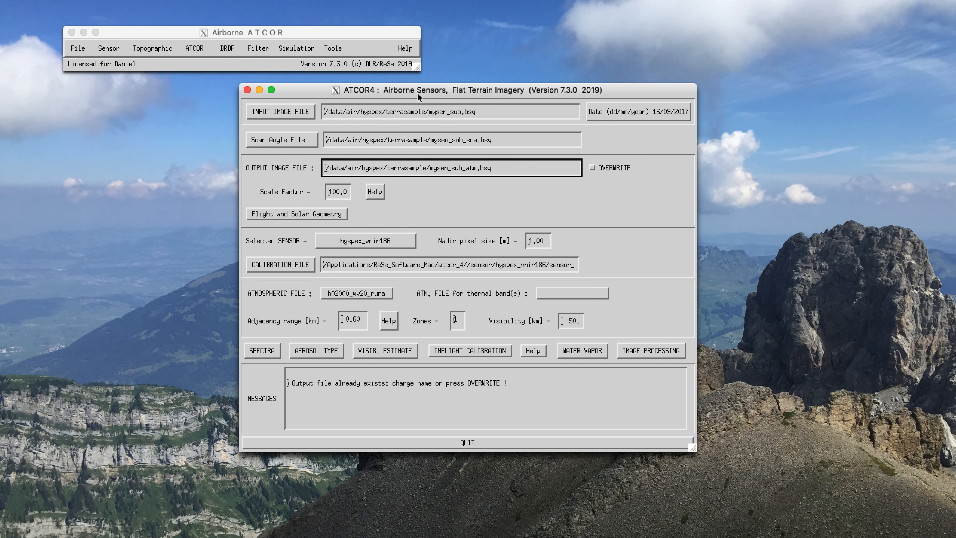
{"action": "left_click_drag", "start_coordinate": [414, 90], "coordinate": [370, 89]}
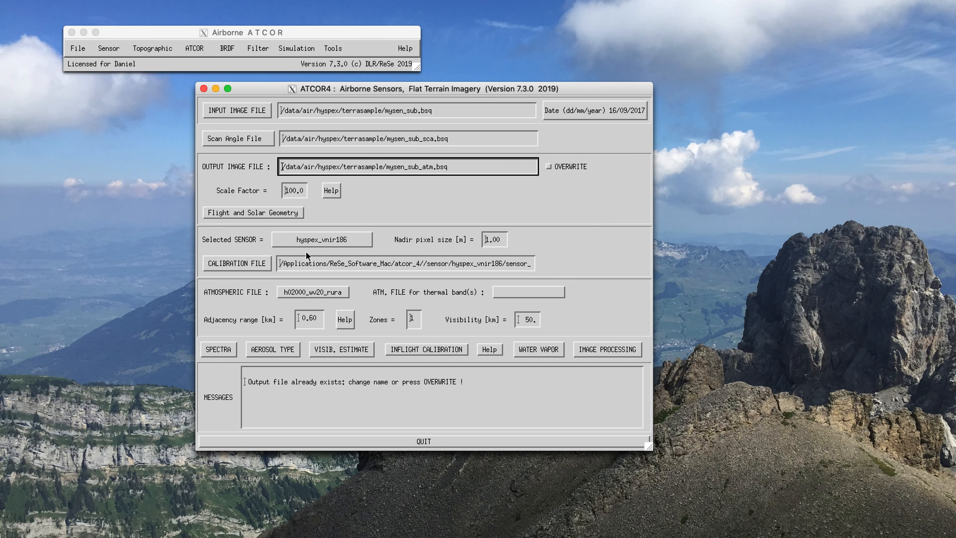
{"action": "left_click", "coordinate": [568, 166]}
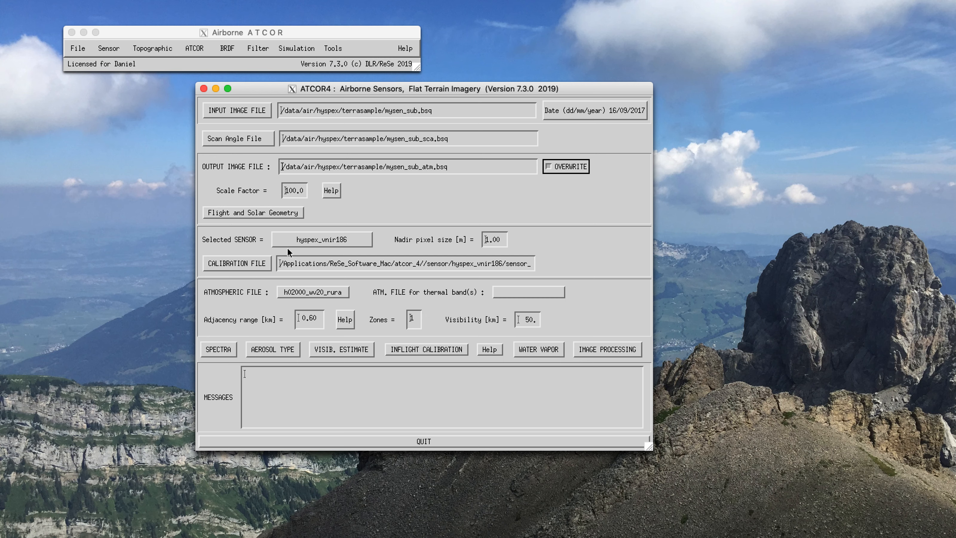
Review the flight and solar geometry parameters and accept them as they are.
{"action": "left_click", "coordinate": [289, 217]}
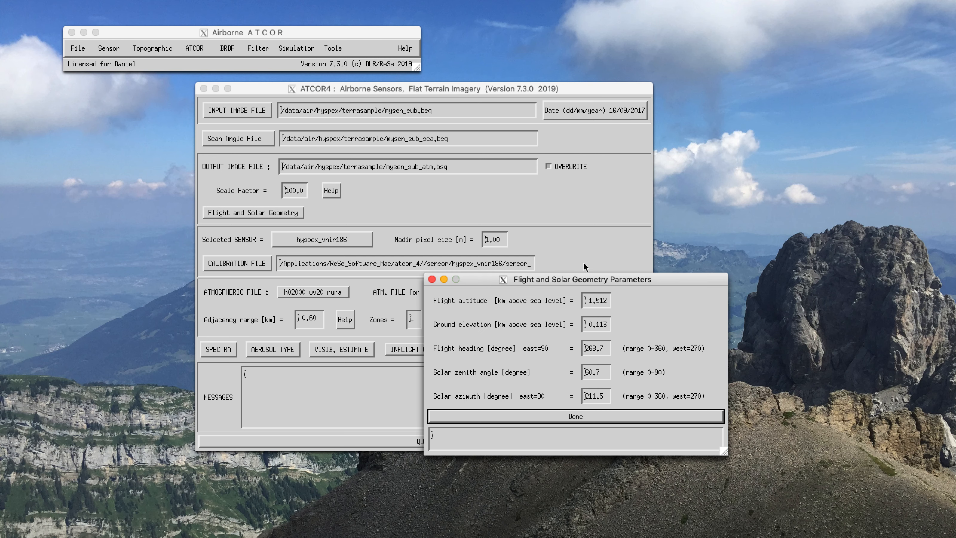
{"action": "left_click_drag", "start_coordinate": [595, 283], "coordinate": [670, 130]}
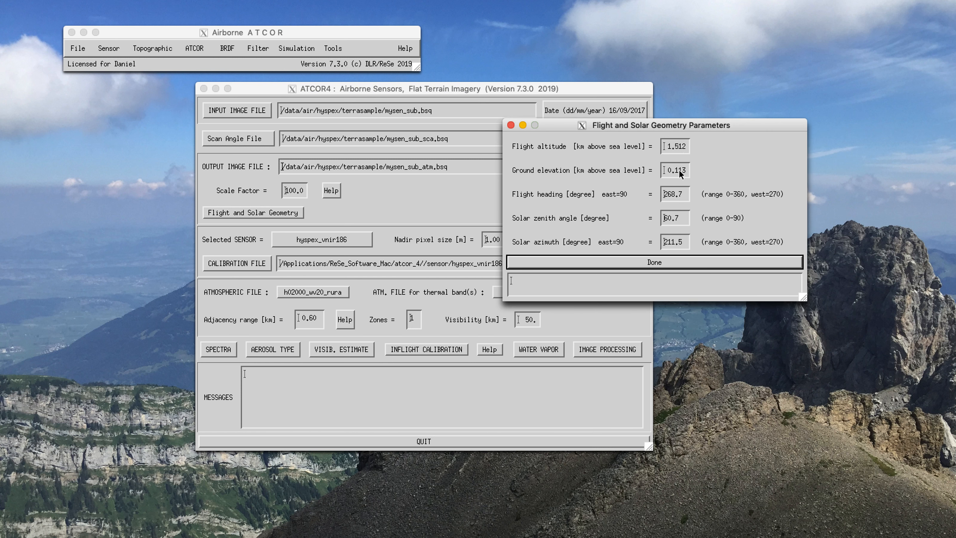
{"action": "left_click", "coordinate": [667, 264]}
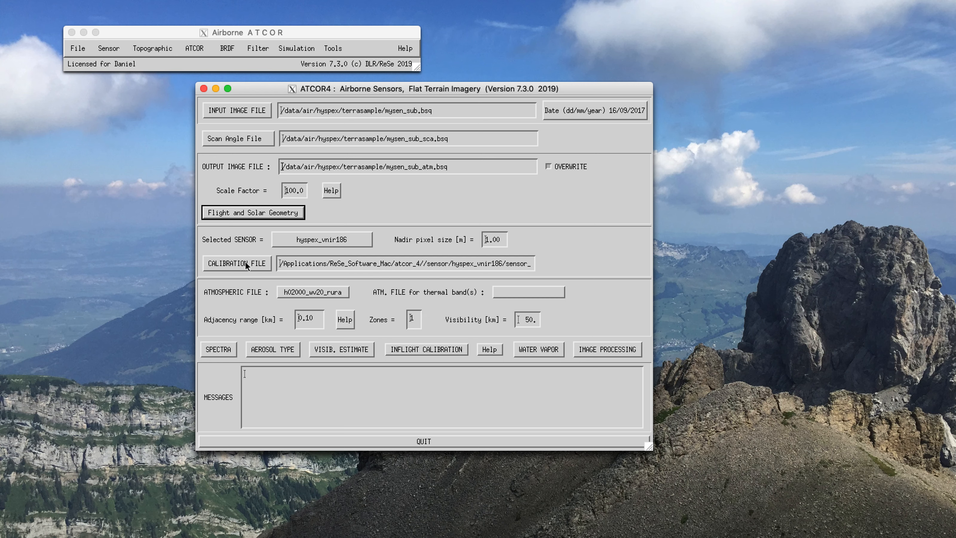
Check the full path of the calibration file and start the SPECTRA module for the image.
{"action": "left_click_drag", "start_coordinate": [312, 265], "coordinate": [565, 272]}
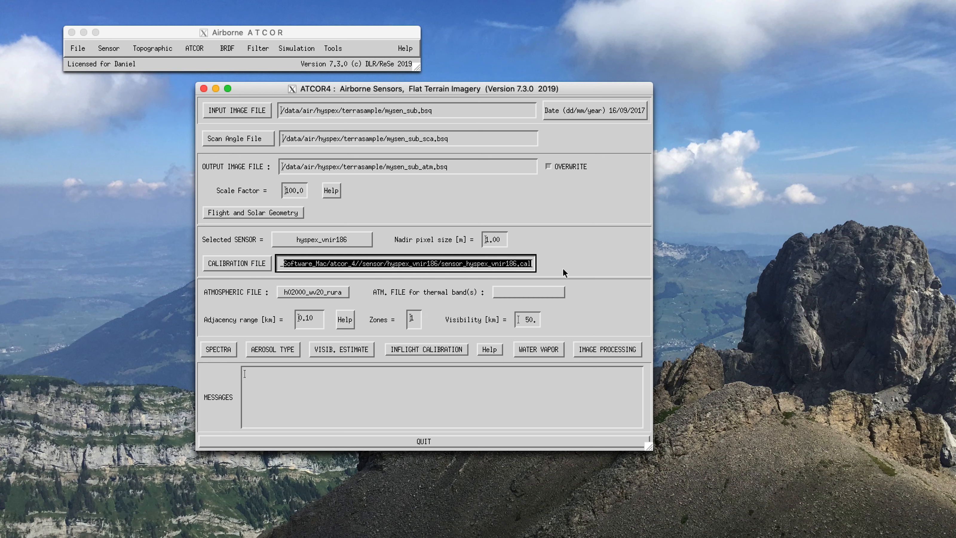
{"action": "left_click", "coordinate": [389, 264]}
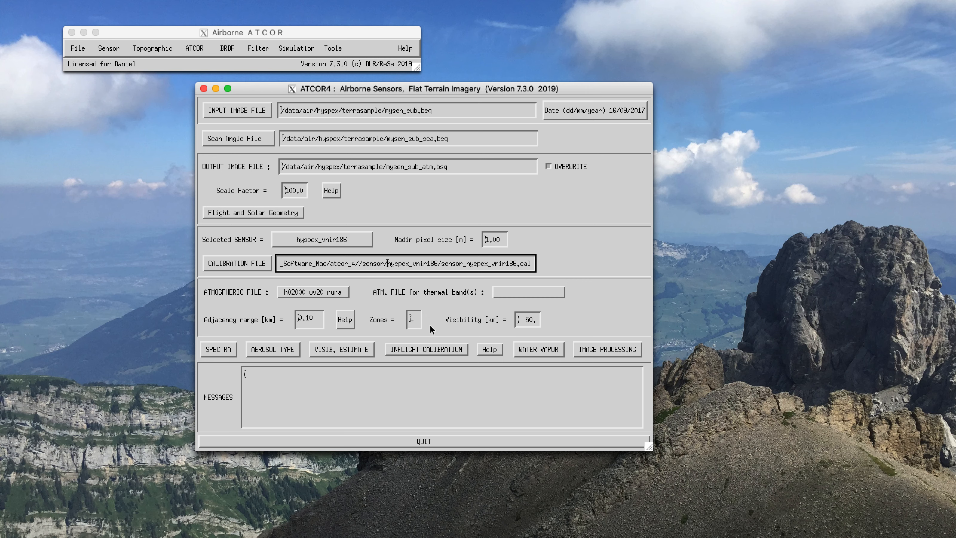
{"action": "left_click", "coordinate": [230, 350]}
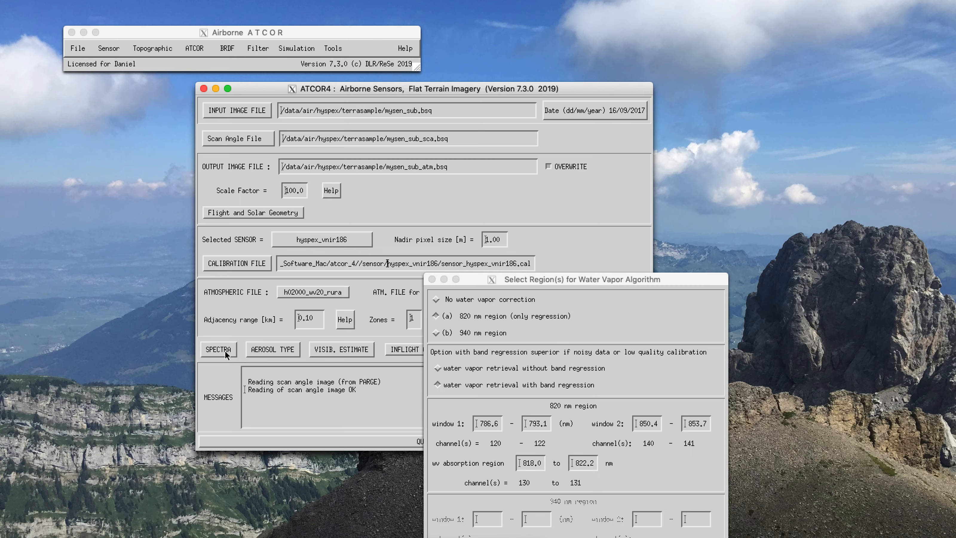
{"action": "left_click_drag", "start_coordinate": [543, 285], "coordinate": [660, 104]}
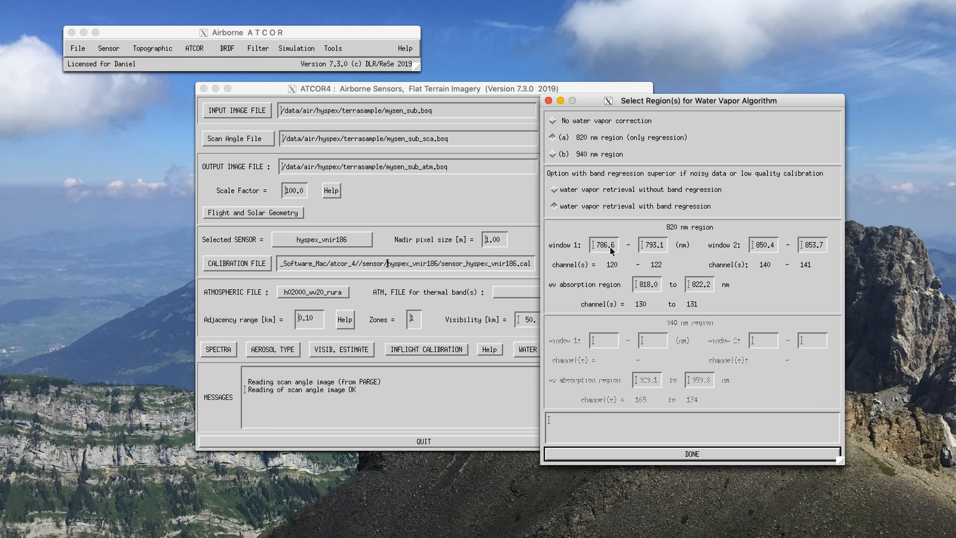
Check the 820 nm window and absorption ranges, accept the water vapor regions with band regression, and acknowledge the notice.
{"action": "left_click", "coordinate": [647, 285]}
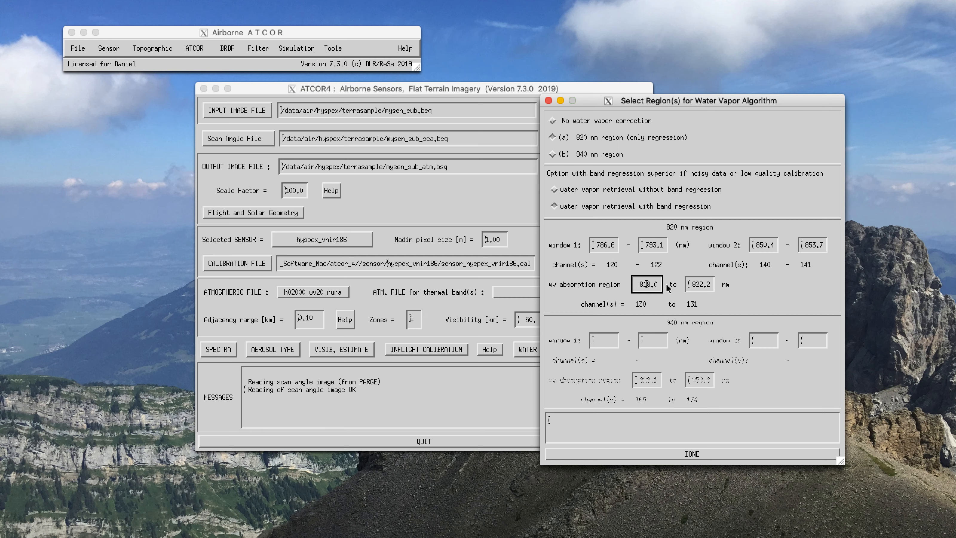
{"action": "left_click", "coordinate": [699, 286]}
{"action": "left_click", "coordinate": [764, 247]}
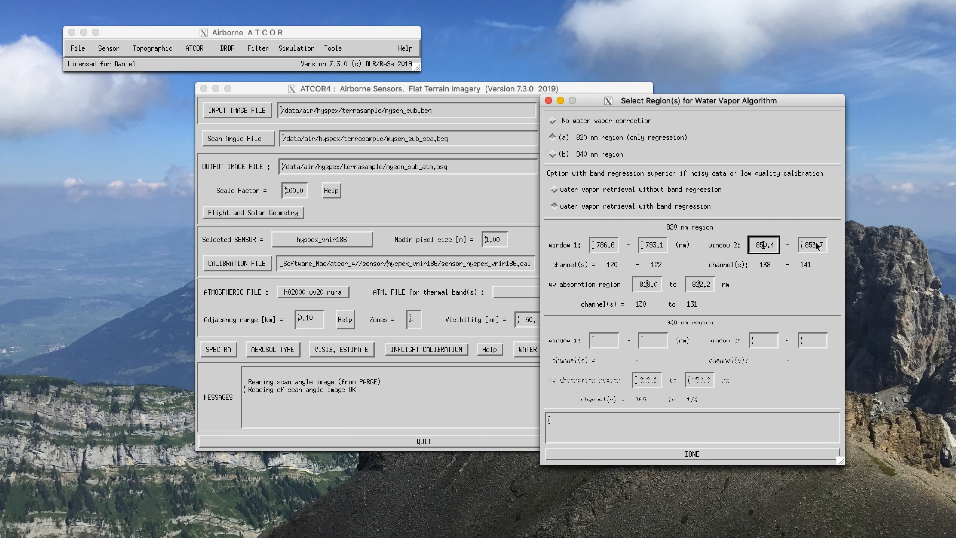
{"action": "left_click", "coordinate": [811, 246]}
{"action": "left_click", "coordinate": [654, 248]}
{"action": "left_click", "coordinate": [598, 249]}
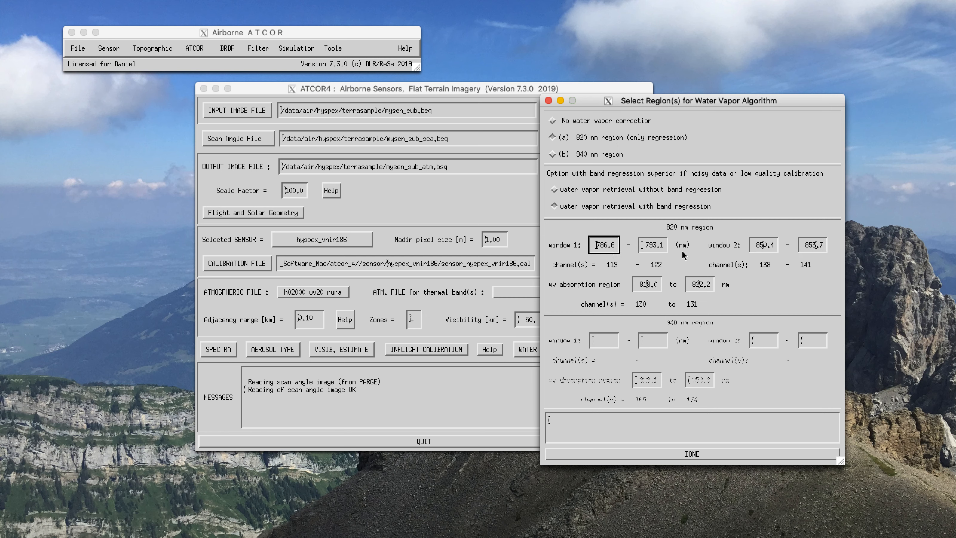
{"action": "left_click", "coordinate": [676, 453]}
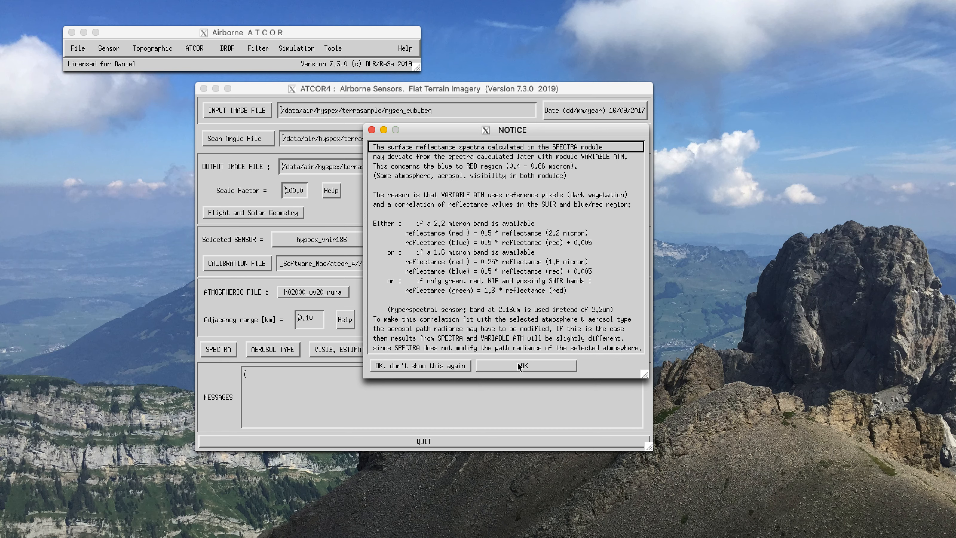
{"action": "left_click", "coordinate": [528, 365]}
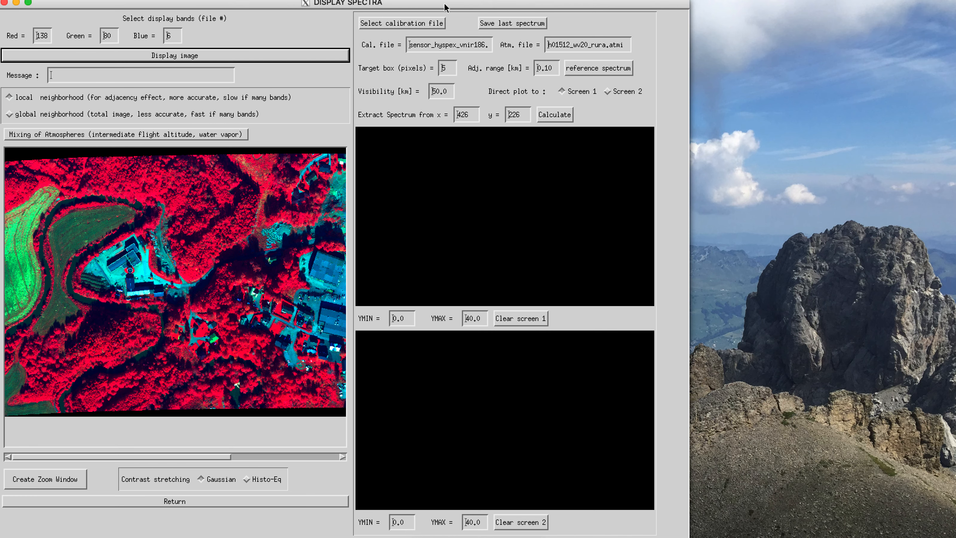
Plot the reflectance spectrum of the vegetation at about x 349, y 157 and set the first plot's YMAX to 100.
{"action": "left_click_drag", "start_coordinate": [445, 7], "coordinate": [557, 18]}
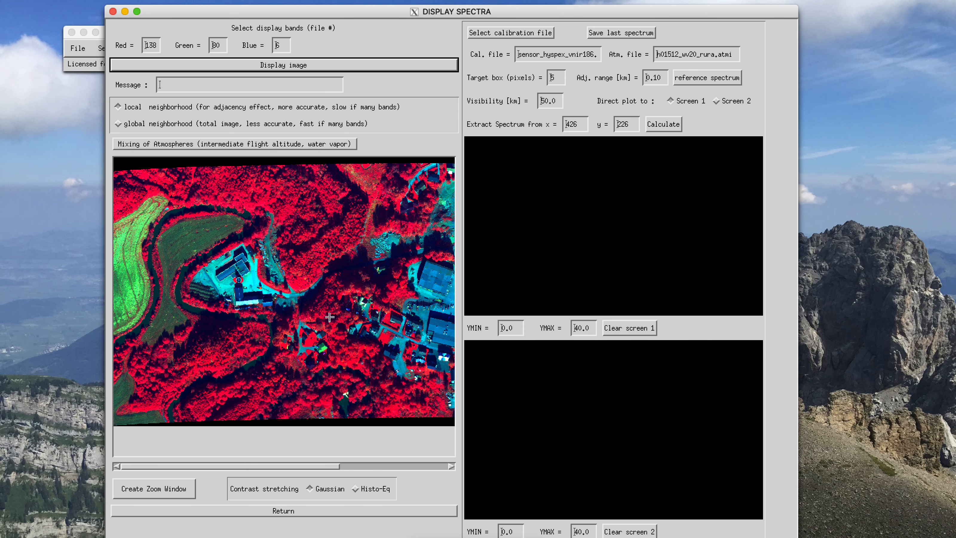
{"action": "left_click", "coordinate": [322, 250]}
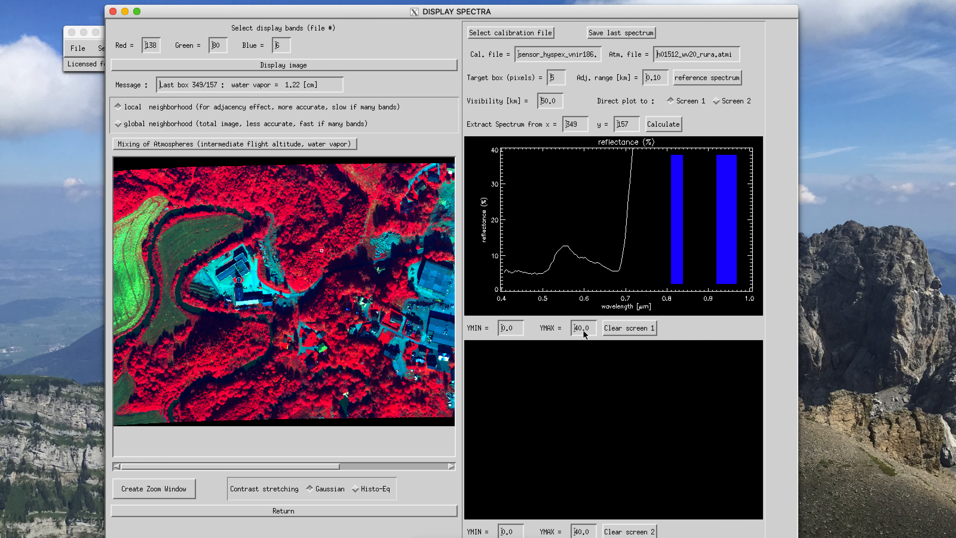
{"action": "key", "text": "BackSpace"}
{"action": "key", "text": "BackSpace"}
{"action": "type", "text": "80"}
{"action": "key", "text": "Return"}
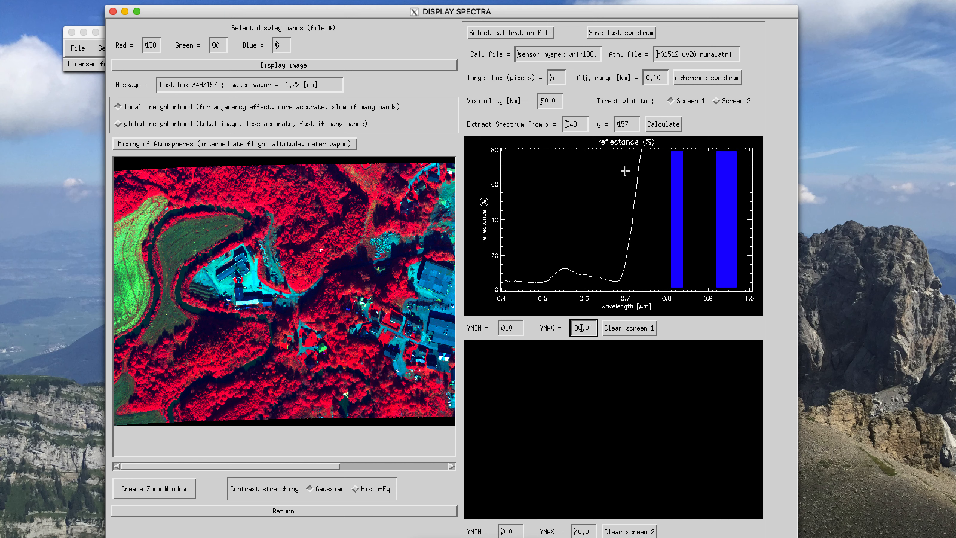
{"action": "mouse_move", "coordinate": [597, 331]}
{"action": "left_mouse_down"}
{"action": "mouse_move", "coordinate": [566, 331]}
{"action": "mouse_move", "coordinate": [585, 330]}
{"action": "left_mouse_up"}
{"action": "type", "text": "1"}
{"action": "key", "text": "Return"}
Plot reflectance spectra of several vegetation spots around the small settlement south of the road, including about x 338, y 262.
{"action": "left_click", "coordinate": [315, 313]}
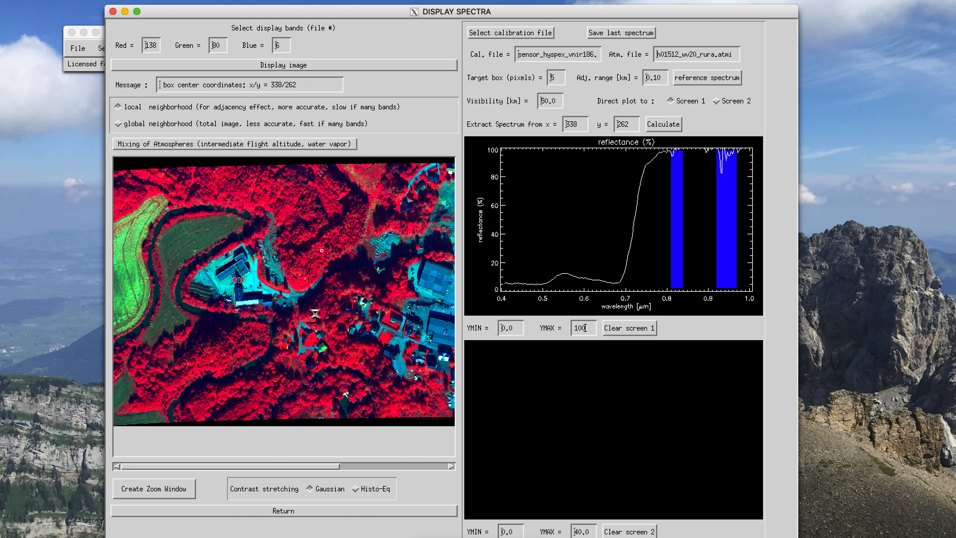
{"action": "left_click", "coordinate": [339, 347]}
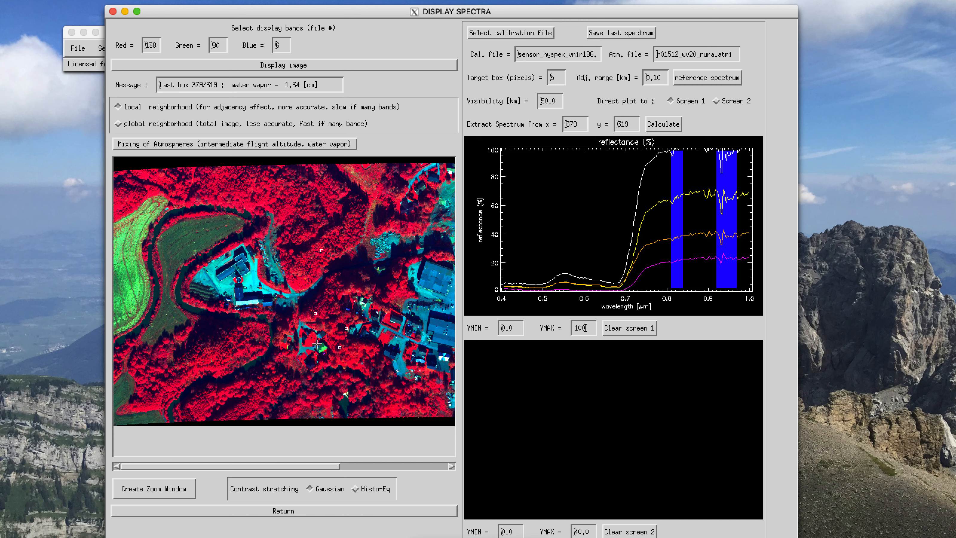
{"action": "left_click", "coordinate": [335, 332]}
Plot reflectance spectra of several roof and paved surfaces in the built-up area at the image's eastern edge.
{"action": "left_click", "coordinate": [424, 319]}
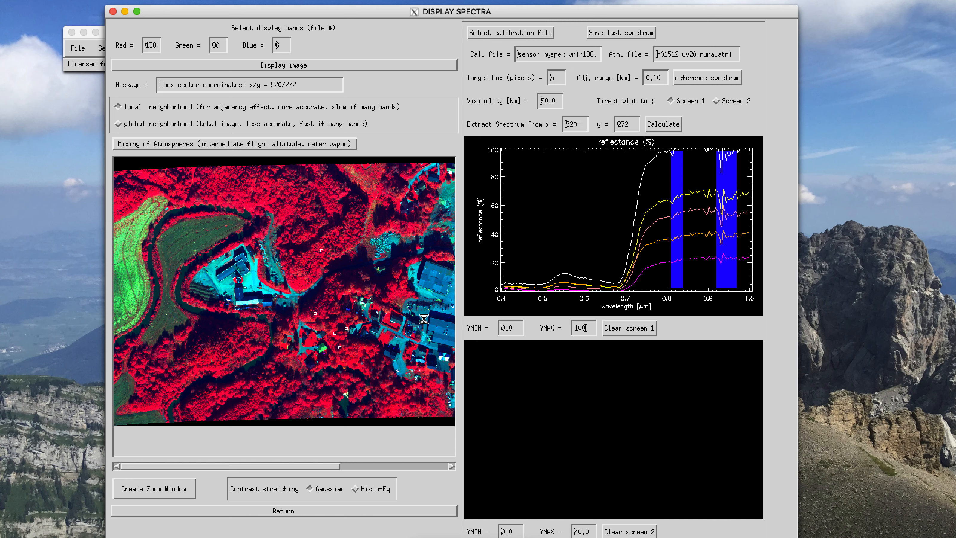
{"action": "left_click", "coordinate": [429, 331]}
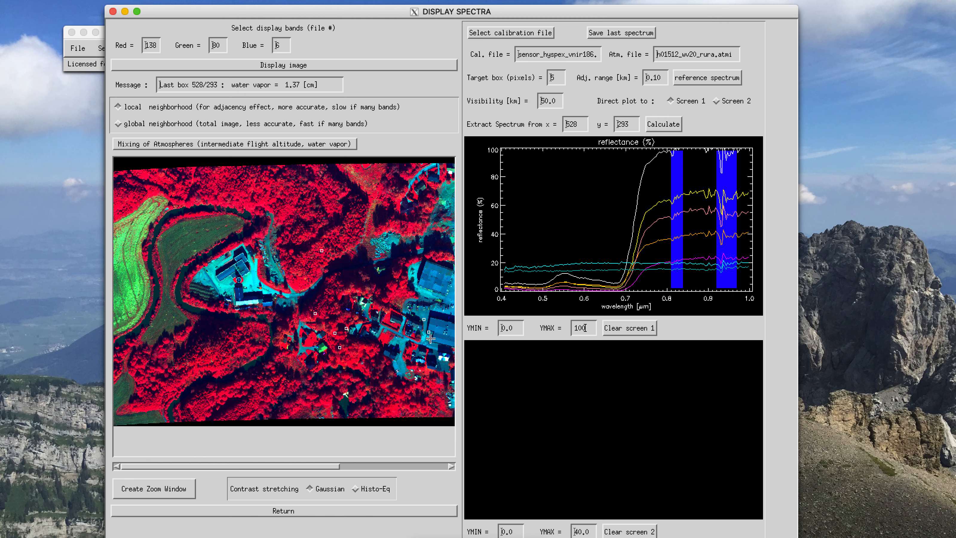
{"action": "left_click", "coordinate": [444, 337]}
{"action": "left_click", "coordinate": [433, 320]}
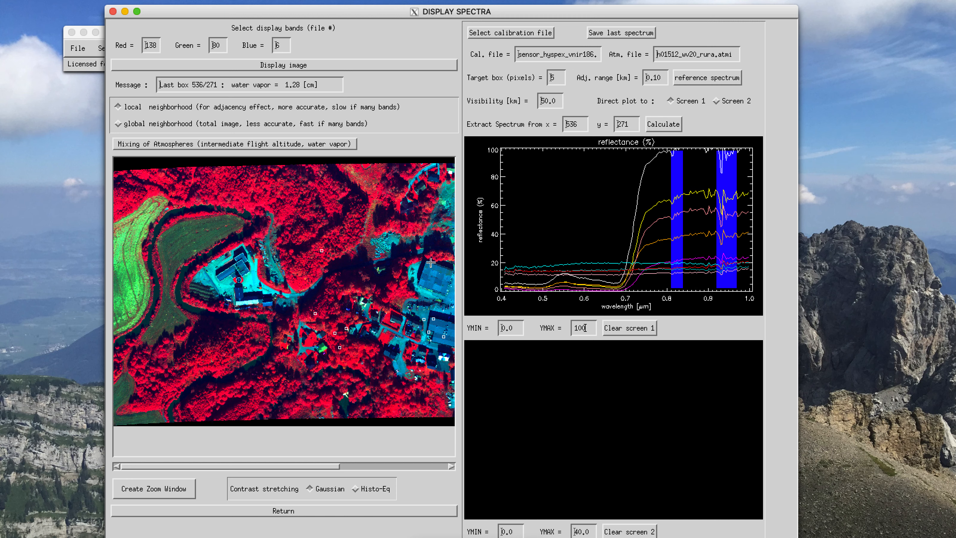
{"action": "left_click", "coordinate": [434, 281]}
Plot further spectra of forest, the dark green field, the farm courtyard and trees near the settlement, and leave the SPECTRA module.
{"action": "left_click", "coordinate": [313, 273]}
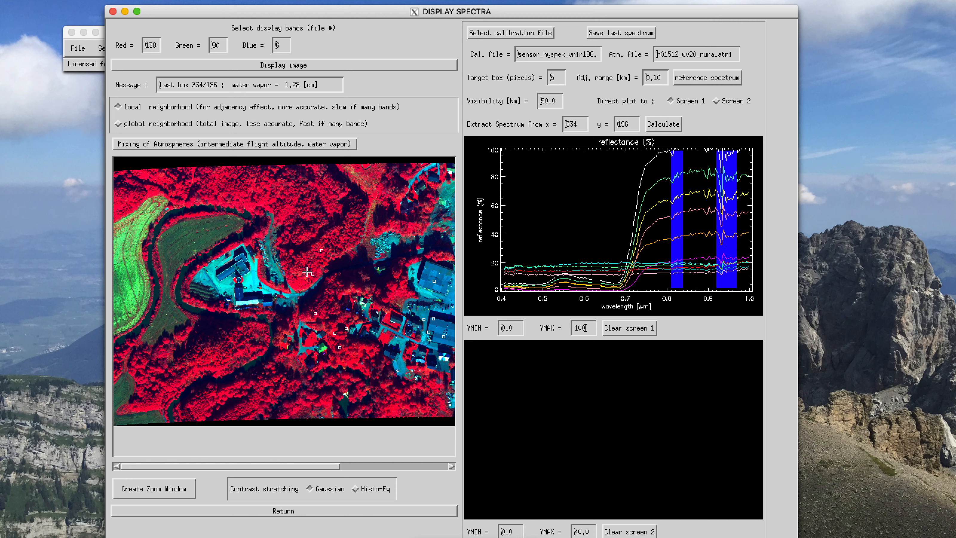
{"action": "left_click", "coordinate": [188, 245]}
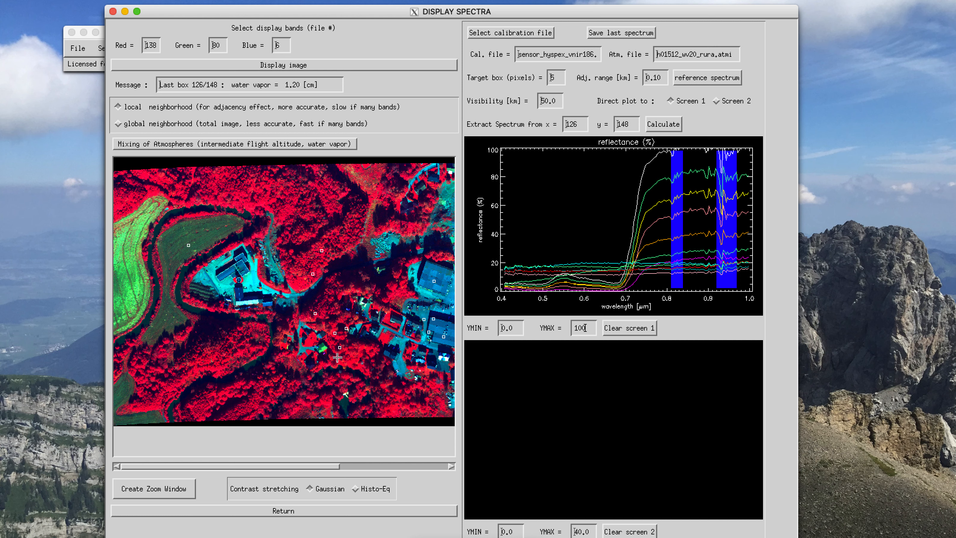
{"action": "left_click", "coordinate": [331, 333]}
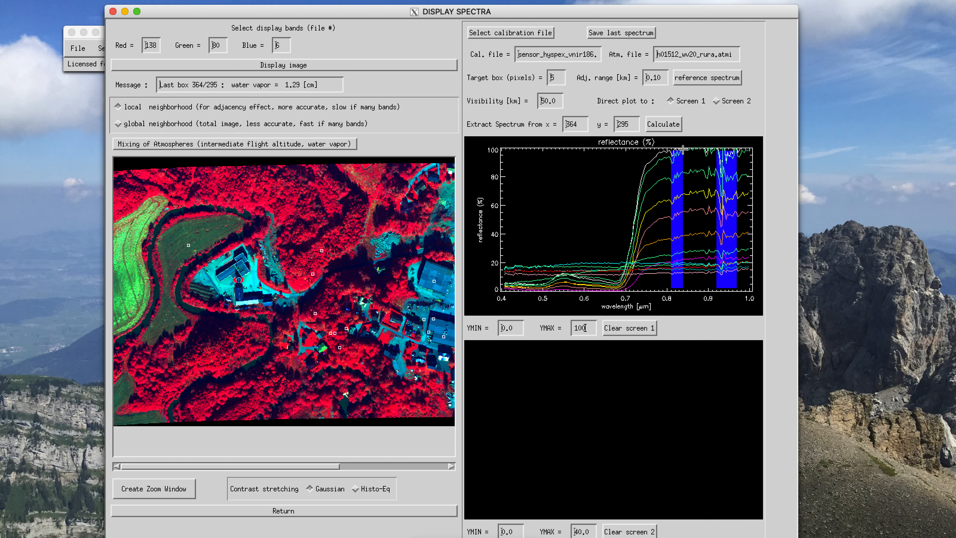
{"action": "left_click", "coordinate": [223, 287]}
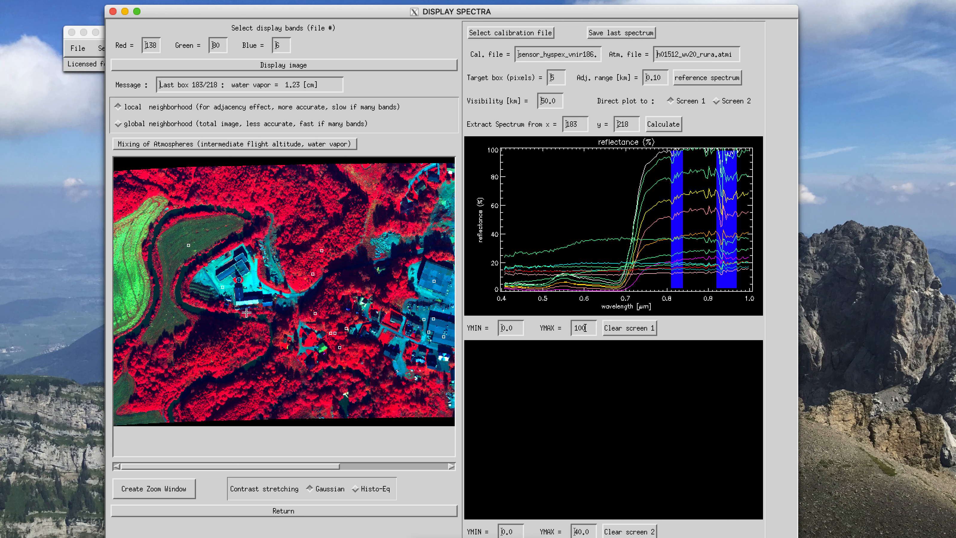
{"action": "left_click", "coordinate": [170, 318]}
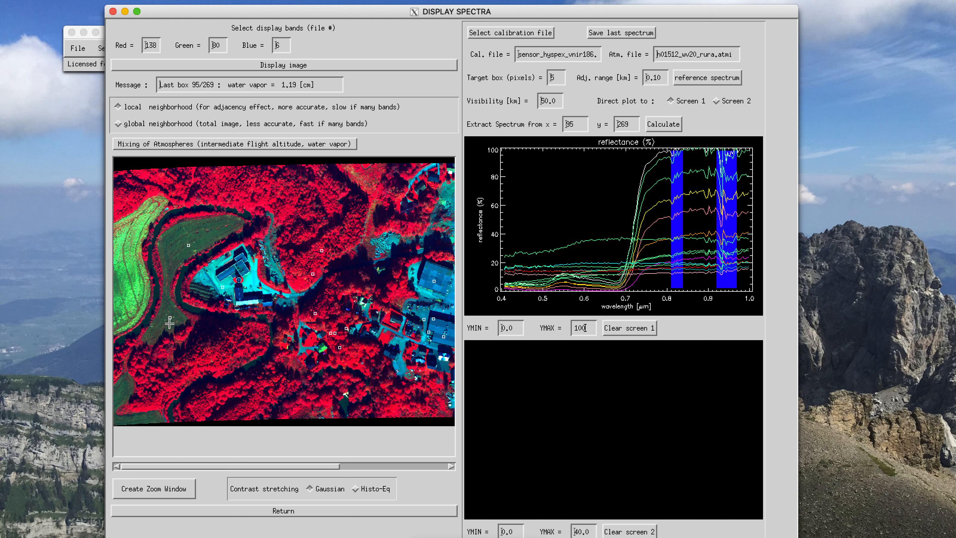
{"action": "left_click", "coordinate": [347, 346]}
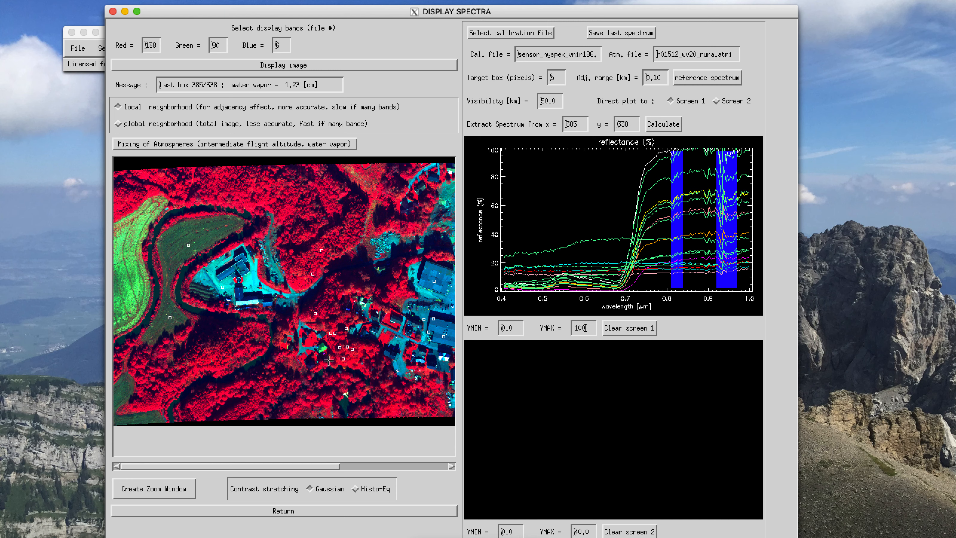
{"action": "left_click", "coordinate": [310, 341]}
{"action": "left_click", "coordinate": [335, 349]}
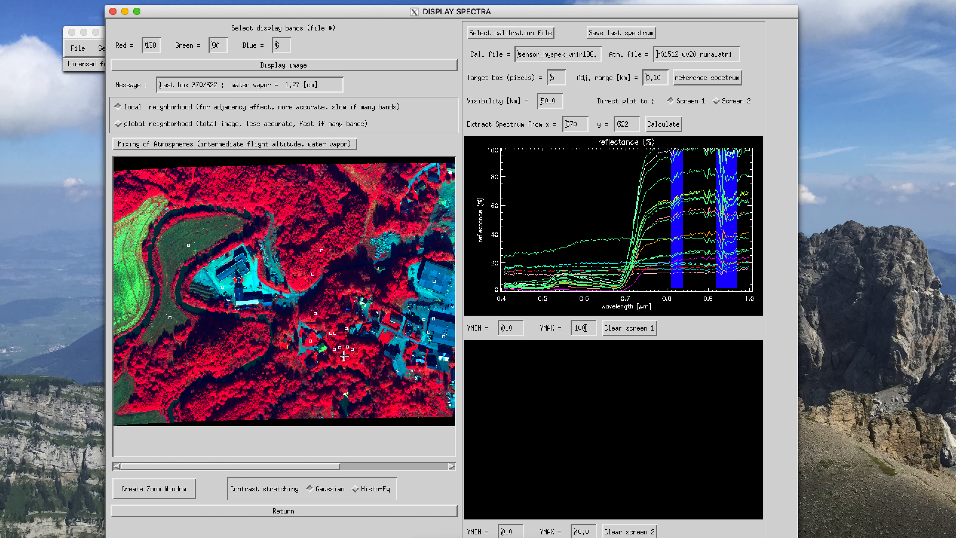
{"action": "left_click", "coordinate": [335, 510]}
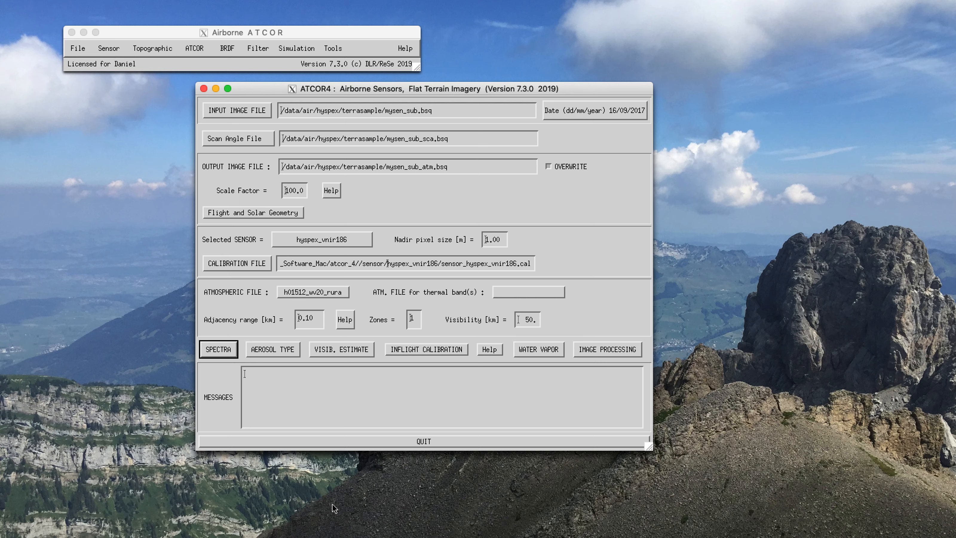
Disable band interpolation in the 760 nm and 940/1130 nm regions in the preference parameters and save them.
{"action": "left_click", "coordinate": [163, 26]}
{"action": "left_click_drag", "start_coordinate": [164, 27], "coordinate": [162, 18]}
{"action": "left_click", "coordinate": [75, 34]}
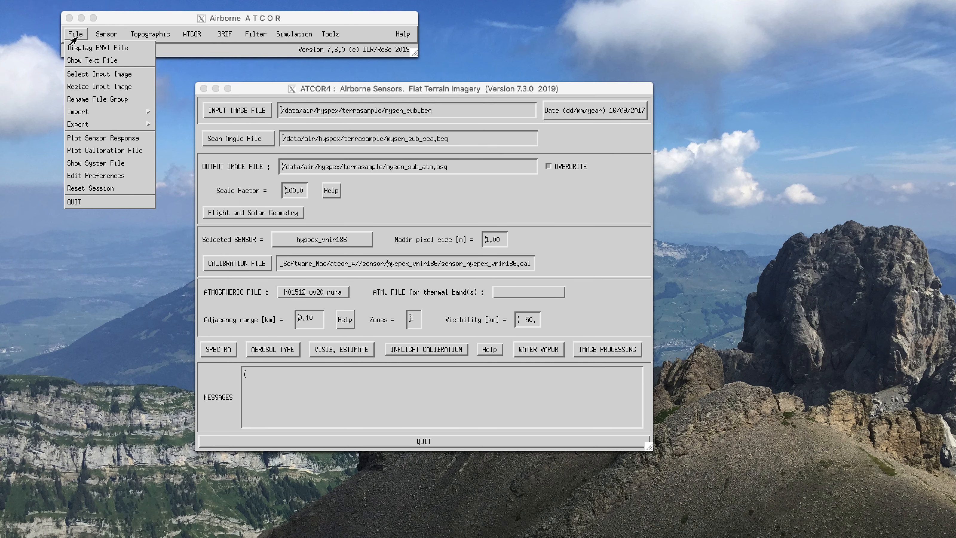
{"action": "left_click", "coordinate": [78, 175]}
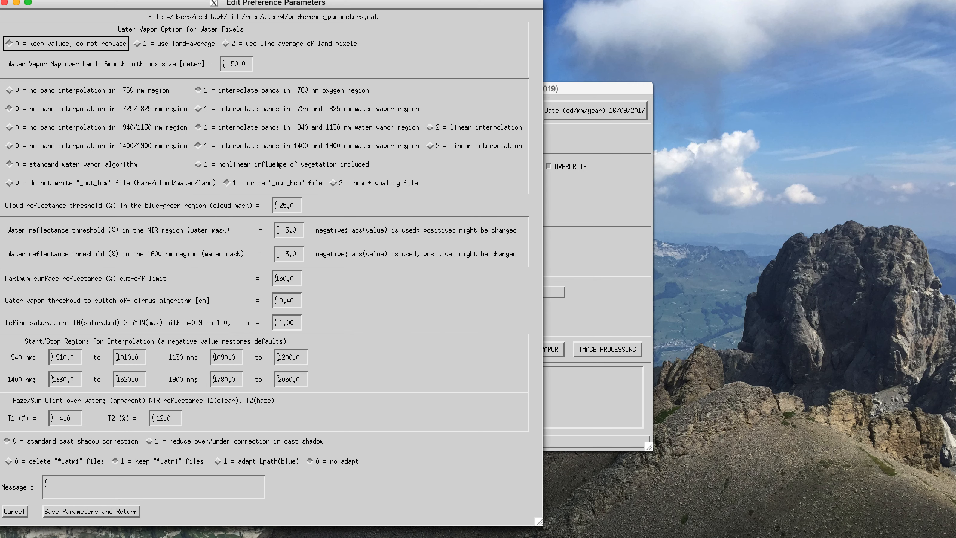
{"action": "left_click_drag", "start_coordinate": [350, 4], "coordinate": [460, 11]}
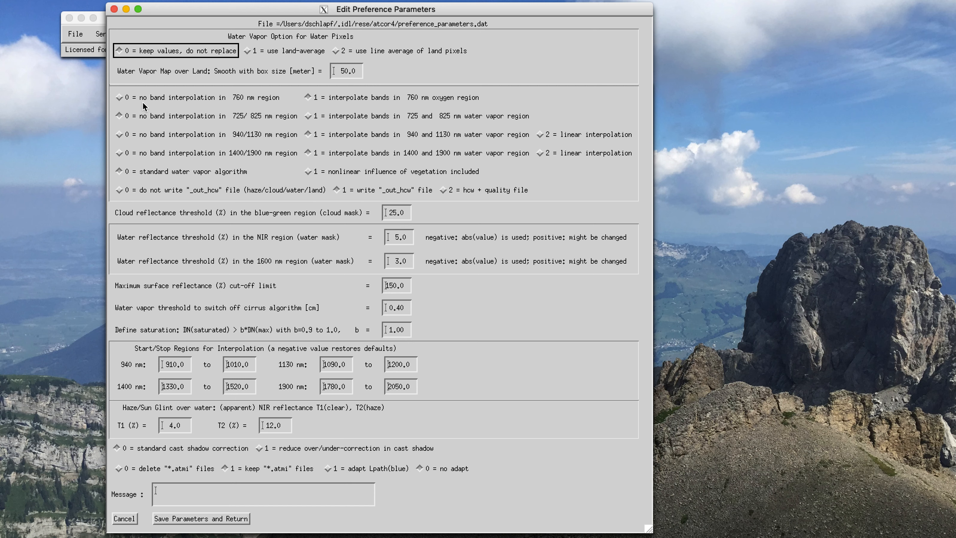
{"action": "left_click", "coordinate": [192, 101]}
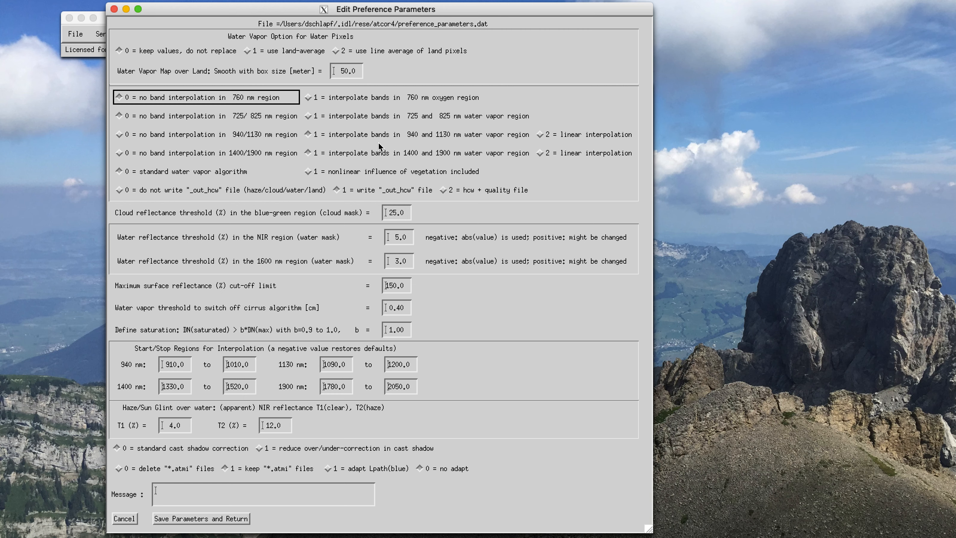
{"action": "left_click", "coordinate": [227, 134]}
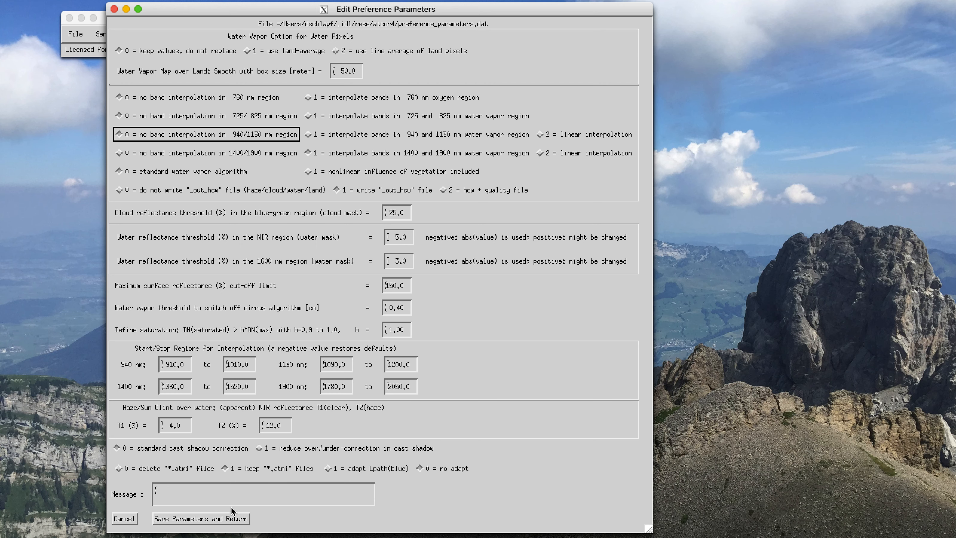
{"action": "left_click", "coordinate": [192, 520]}
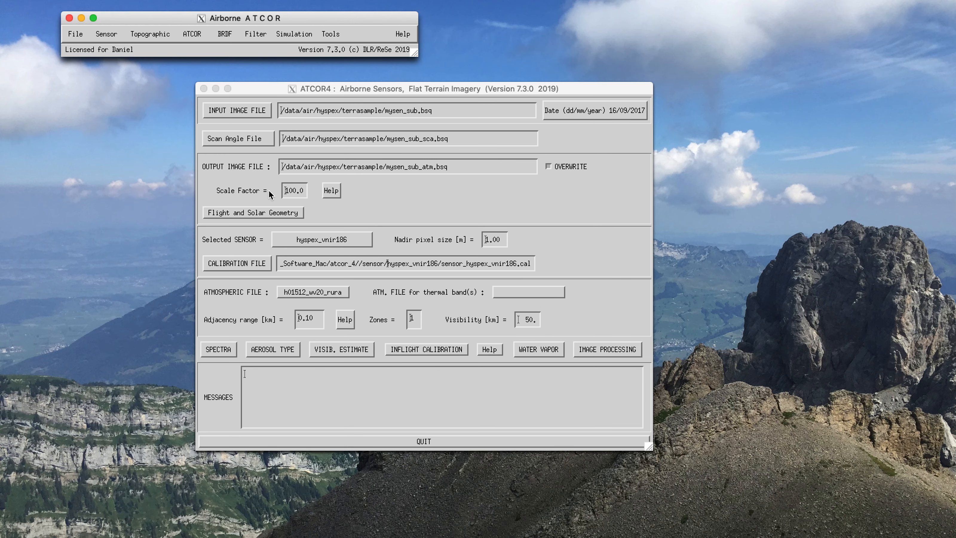
Restart the SPECTRA module, accepting the 820 nm water vapor region with band regression and acknowledging the notice.
{"action": "left_click_drag", "start_coordinate": [274, 95], "coordinate": [201, 82]}
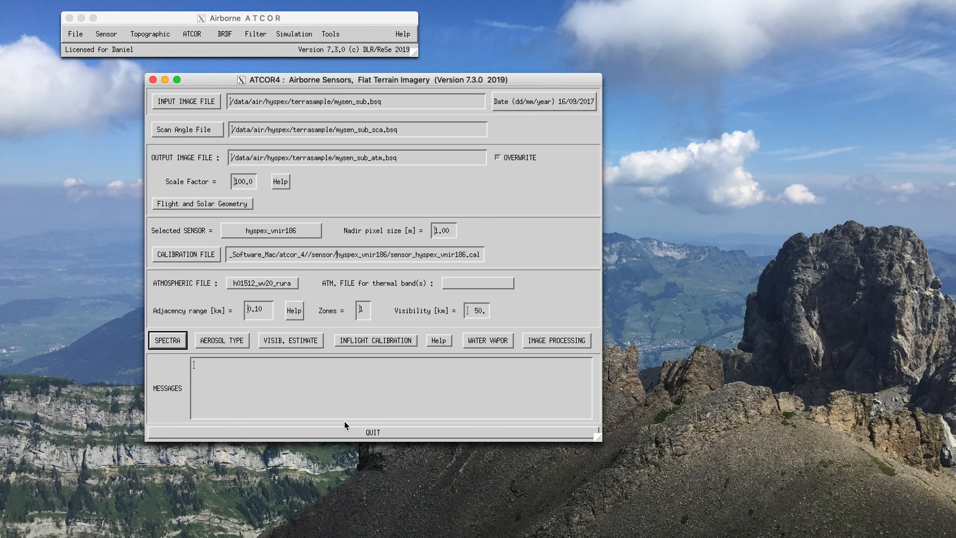
{"action": "left_click", "coordinate": [174, 343]}
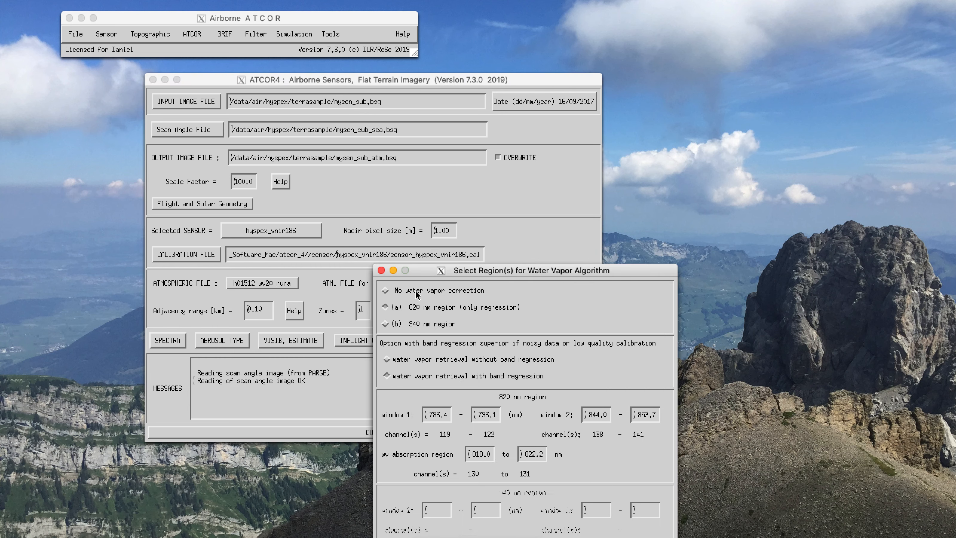
{"action": "left_click_drag", "start_coordinate": [477, 276], "coordinate": [481, 63]}
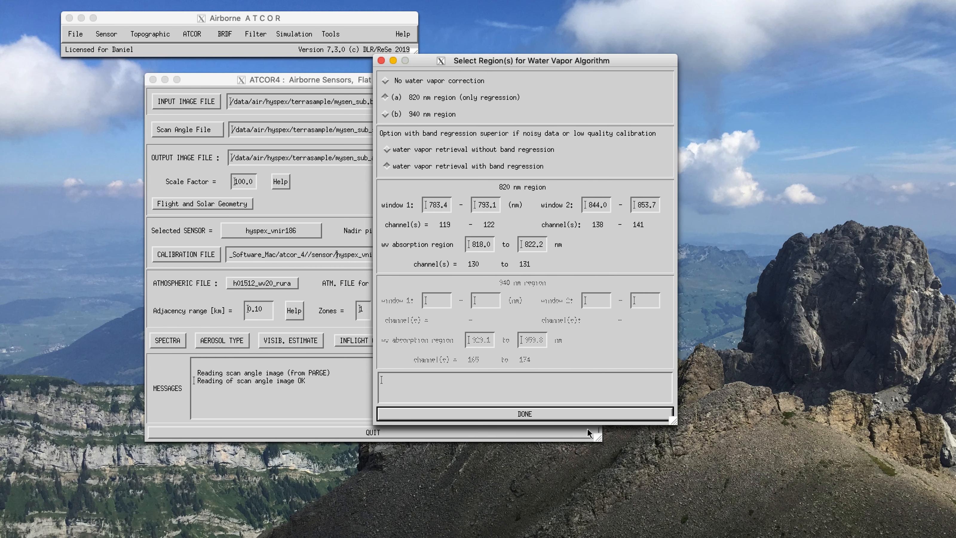
{"action": "left_click", "coordinate": [572, 418]}
{"action": "left_click", "coordinate": [533, 507]}
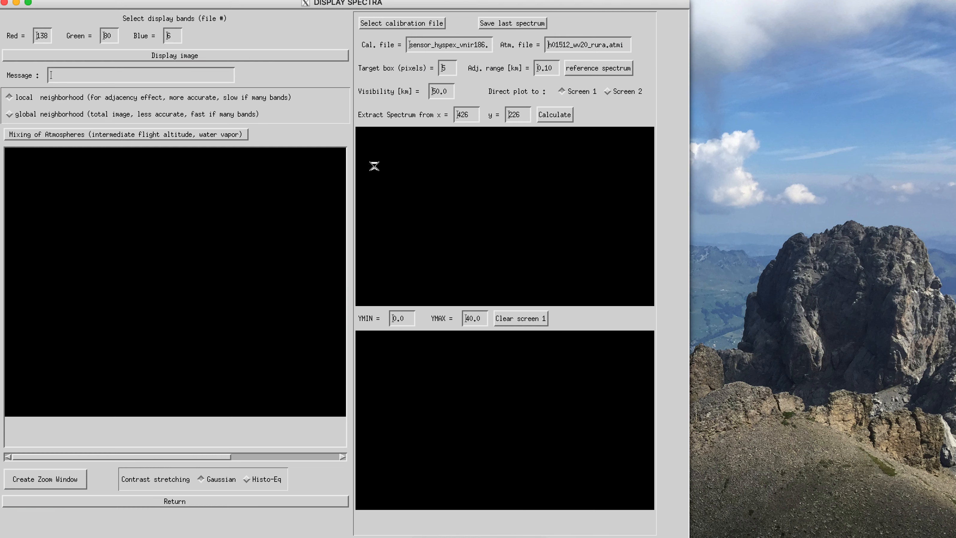
Plot the reflectance spectrum of the forest east of the farm courtyard and set the first plot's YMAX to 100.
{"action": "left_click", "coordinate": [199, 253]}
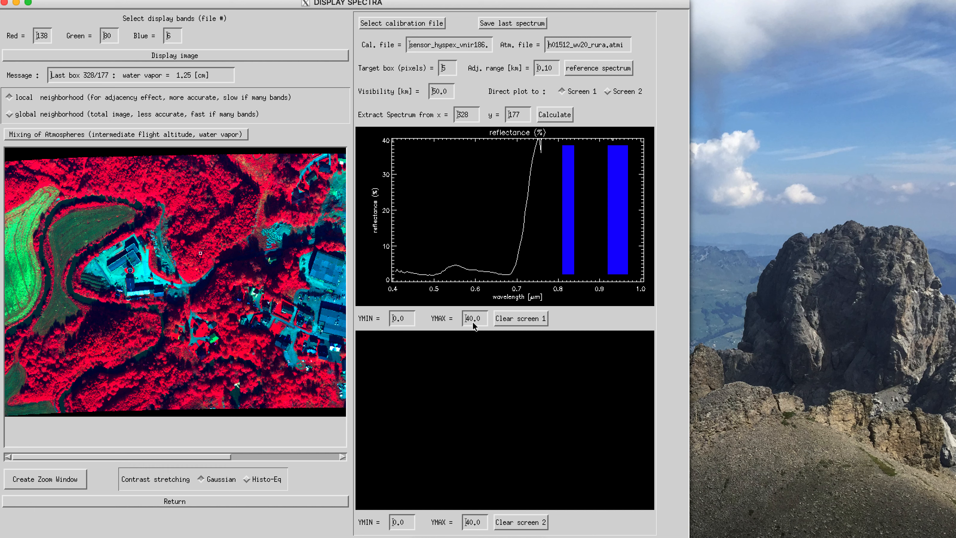
{"action": "left_click_drag", "start_coordinate": [474, 325], "coordinate": [460, 322]}
{"action": "type", "text": "100"}
{"action": "key", "text": "Return"}
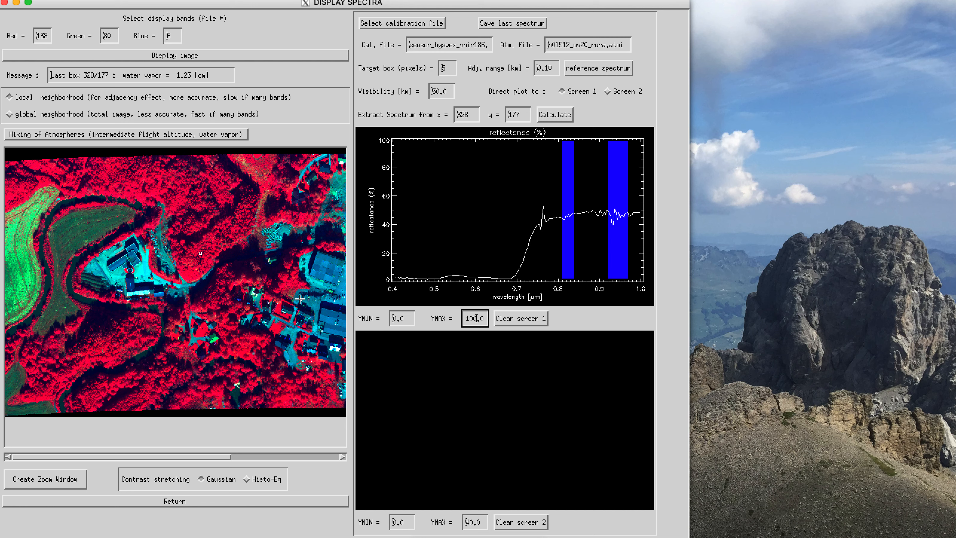
Plot reflectance spectra of several roof and paved surfaces in the built-up area at the image's eastern edge for comparison with the forest.
{"action": "left_click", "coordinate": [318, 280]}
{"action": "left_click", "coordinate": [324, 276]}
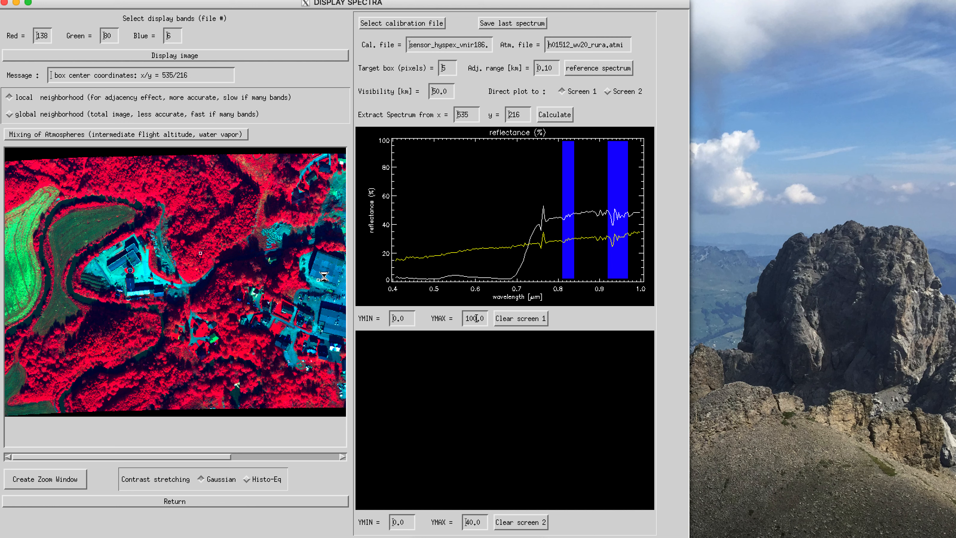
{"action": "left_click", "coordinate": [325, 303]}
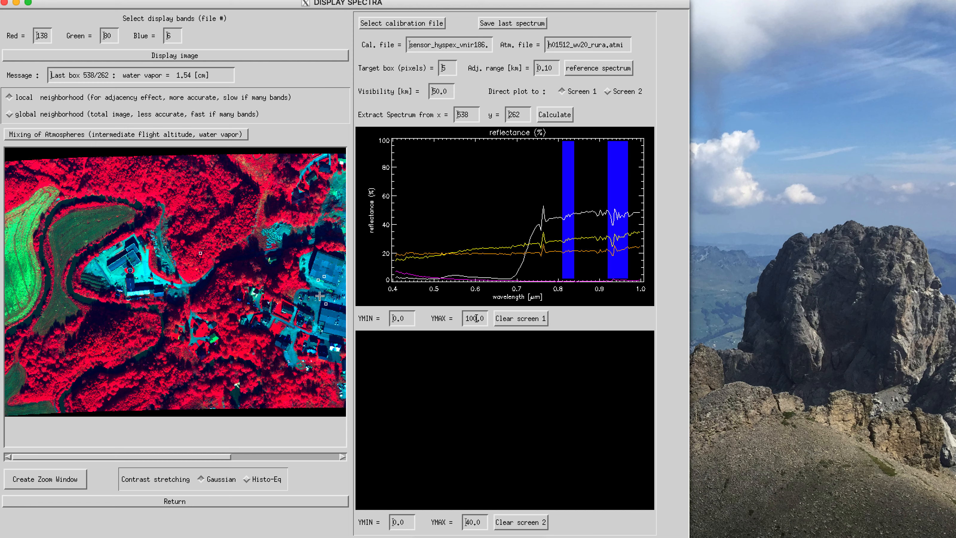
{"action": "left_click", "coordinate": [314, 257]}
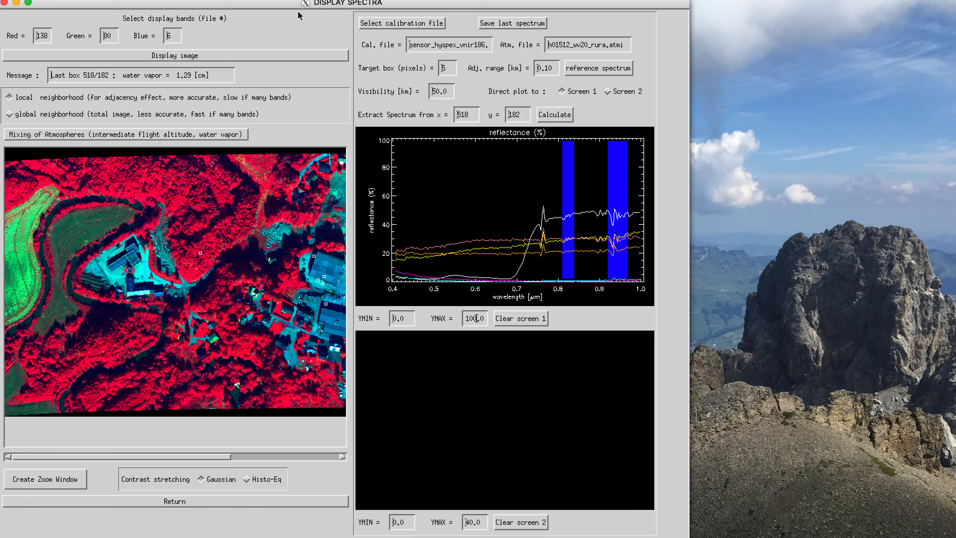
Close the SPECTRA module and the atmospheric correction window.
{"action": "left_click_drag", "start_coordinate": [288, 8], "coordinate": [462, 24]}
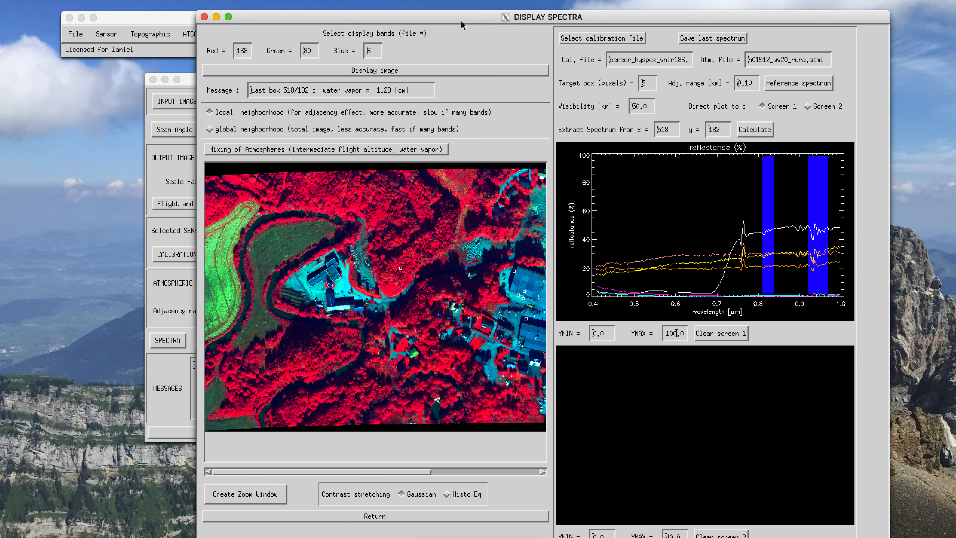
{"action": "left_click", "coordinate": [204, 16]}
{"action": "left_click", "coordinate": [460, 428]}
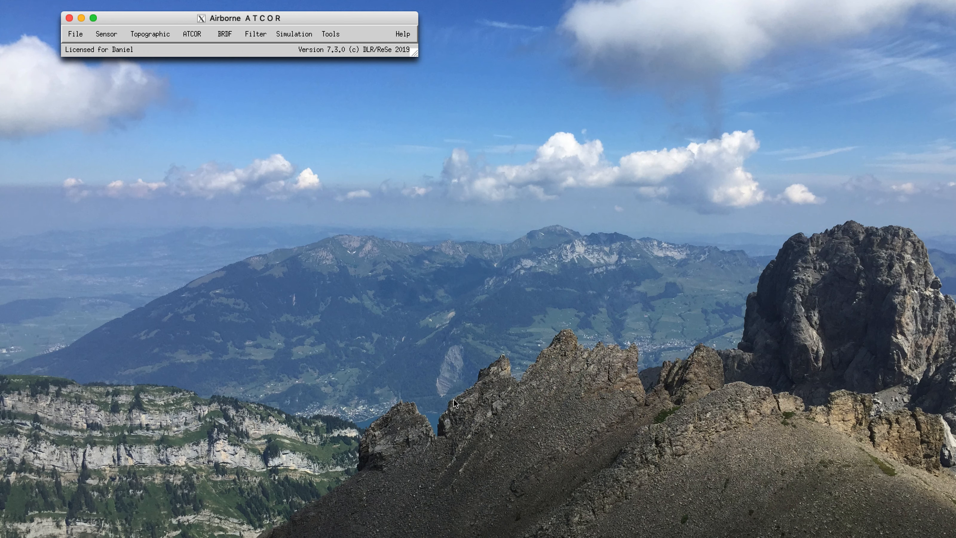
Start Spectral Smile Detection based on atmospheric absorption features and define smile.dat in the terrasample directory as the output coefficients file.
{"action": "left_click", "coordinate": [331, 34]}
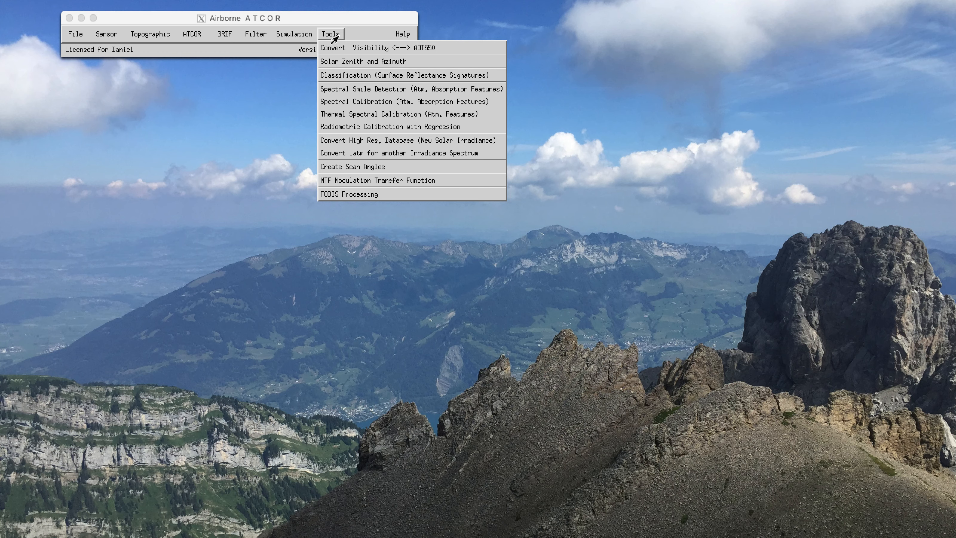
{"action": "left_click", "coordinate": [344, 89]}
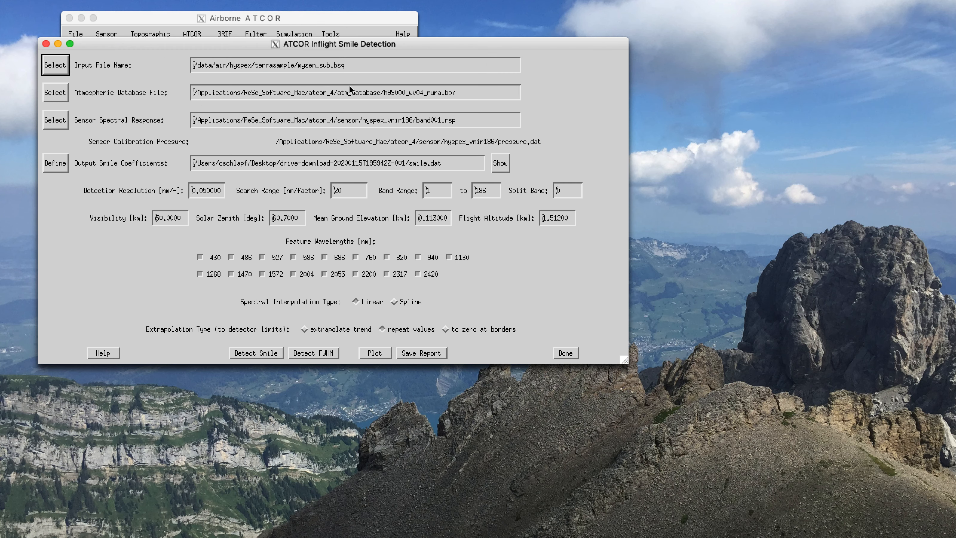
{"action": "left_click_drag", "start_coordinate": [351, 38], "coordinate": [498, 67]}
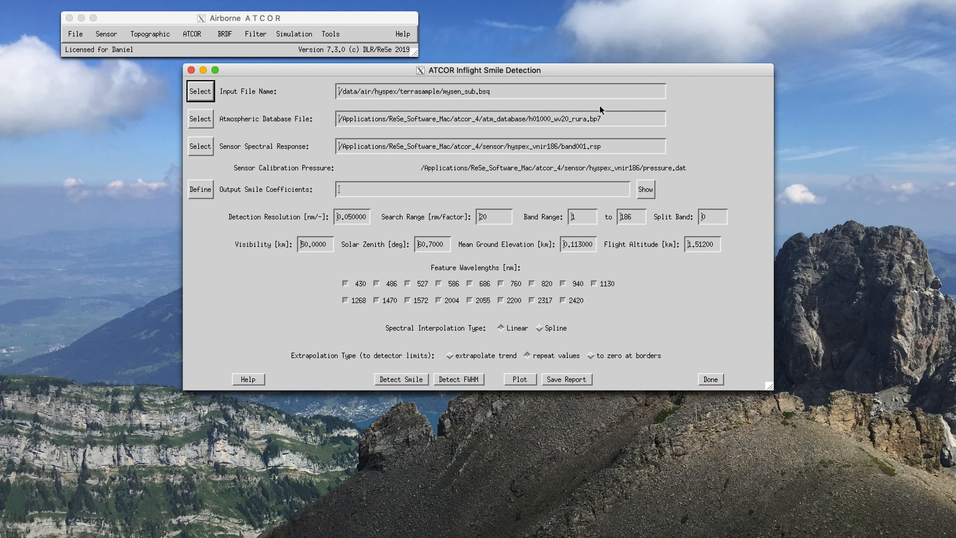
{"action": "left_click", "coordinate": [204, 189]}
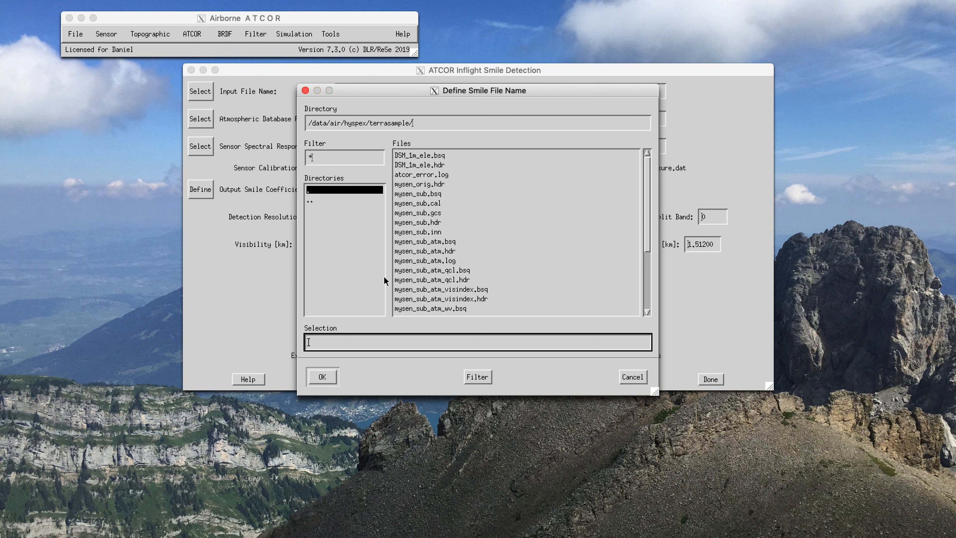
{"action": "type", "text": "smile.dat"}
{"action": "key", "text": "Return"}
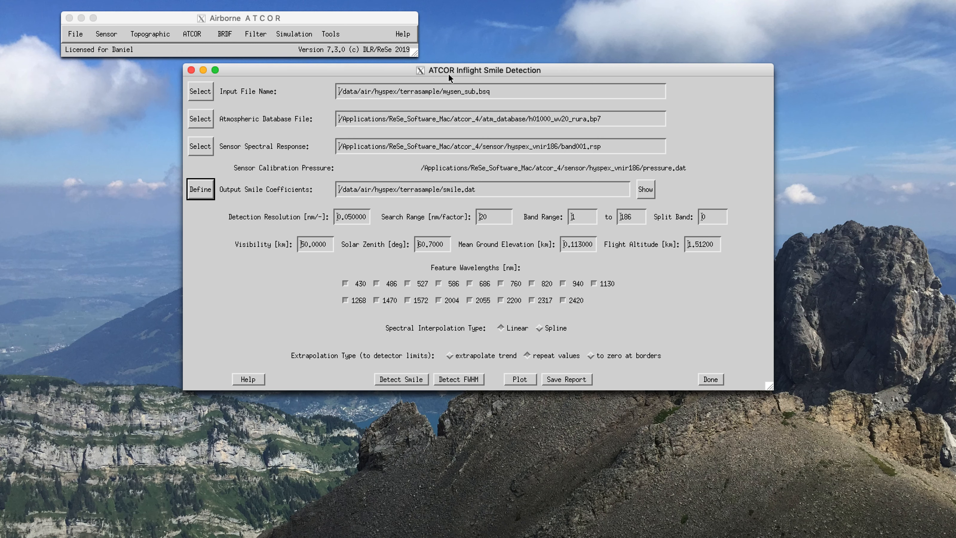
Run the smile detection on mysen_sub.bsq for bands 1 to 186.
{"action": "left_click_drag", "start_coordinate": [448, 73], "coordinate": [348, 117]}
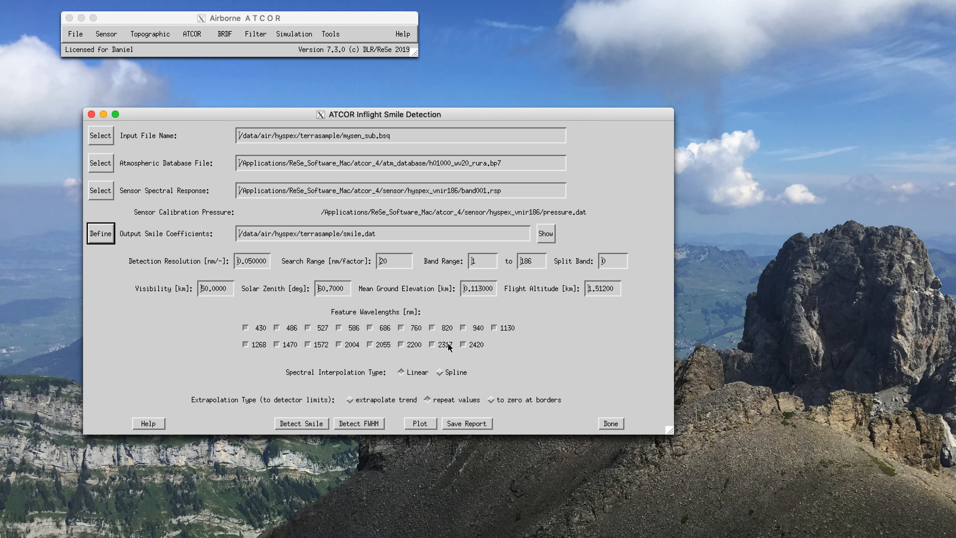
{"action": "left_click", "coordinate": [306, 425]}
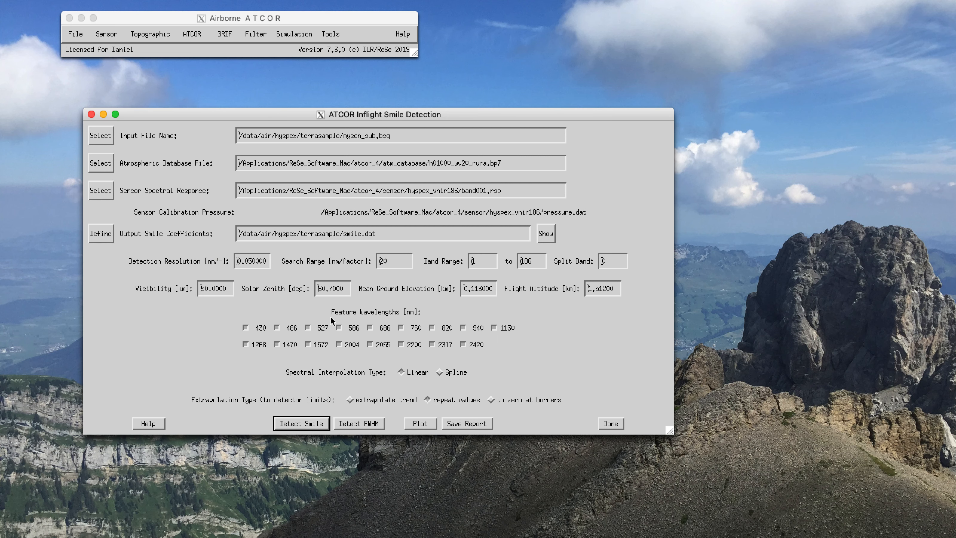
{"action": "left_click", "coordinate": [304, 426]}
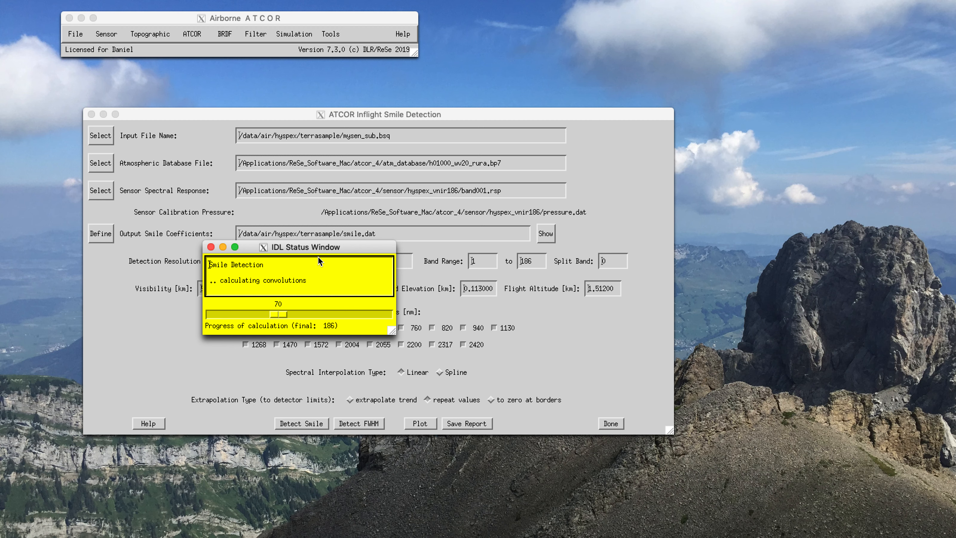
{"action": "left_click_drag", "start_coordinate": [316, 254], "coordinate": [456, 226]}
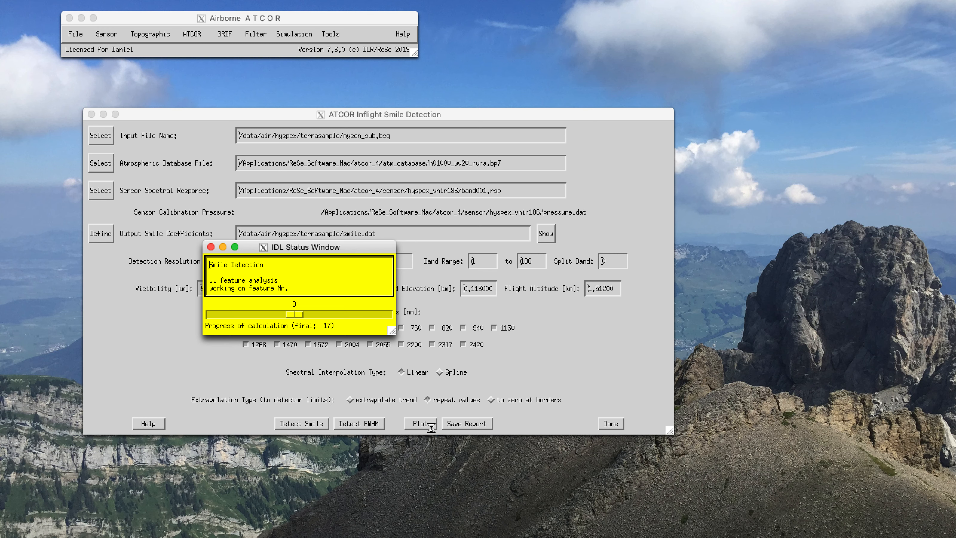
{"action": "left_click", "coordinate": [451, 288]}
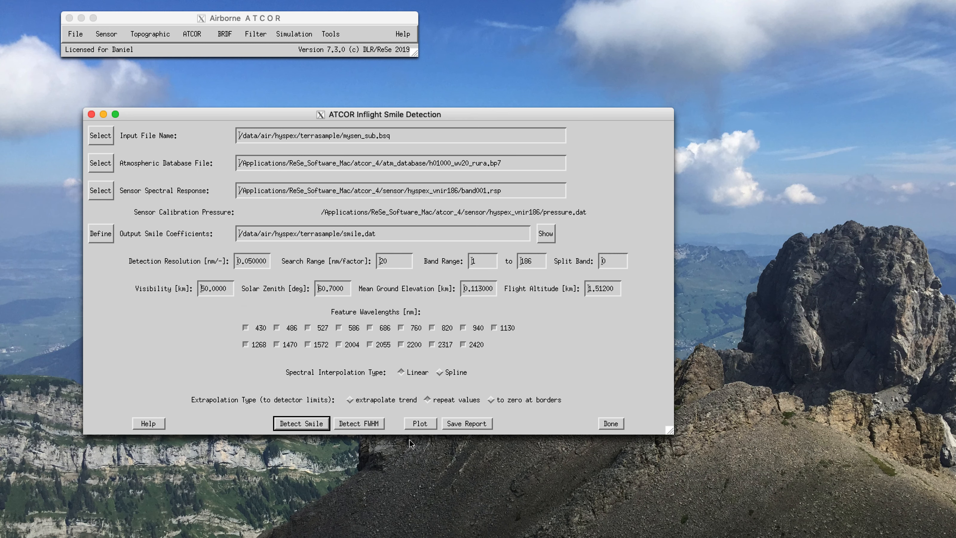
Plot the detected smile data and examine the across-track wavelength curves at the reference bands up to band 169.
{"action": "left_click", "coordinate": [419, 428]}
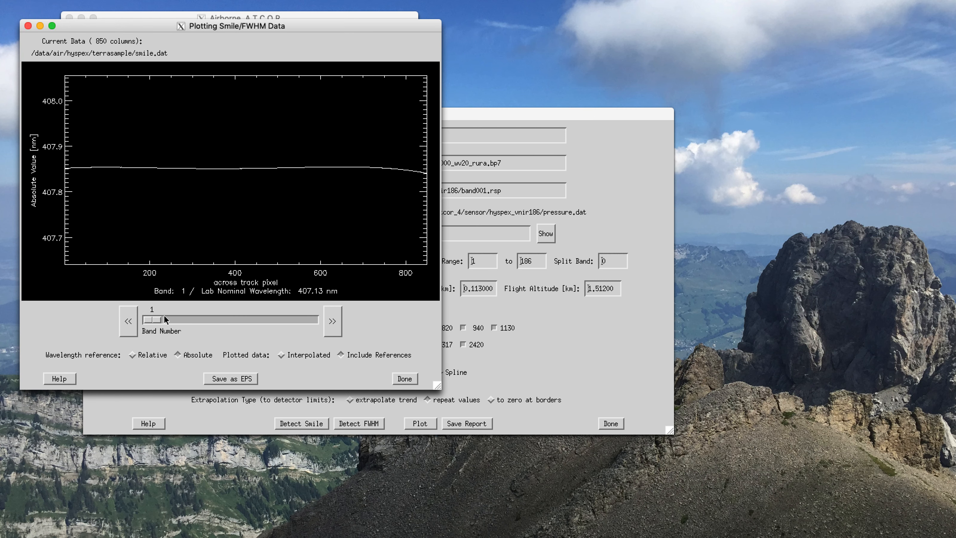
{"action": "mouse_move", "coordinate": [160, 320]}
{"action": "left_mouse_down"}
{"action": "mouse_move", "coordinate": [182, 321]}
{"action": "mouse_move", "coordinate": [159, 322]}
{"action": "left_mouse_up"}
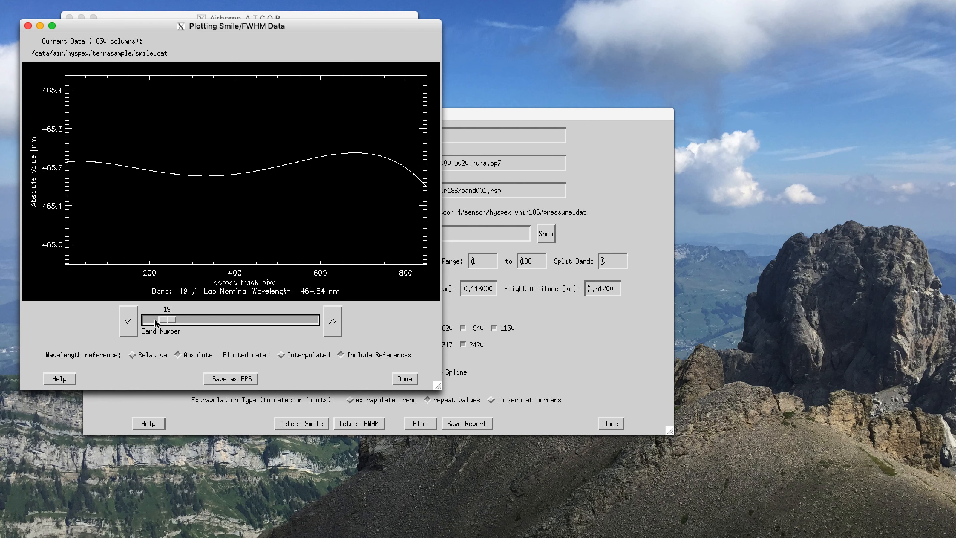
{"action": "left_click", "coordinate": [333, 323]}
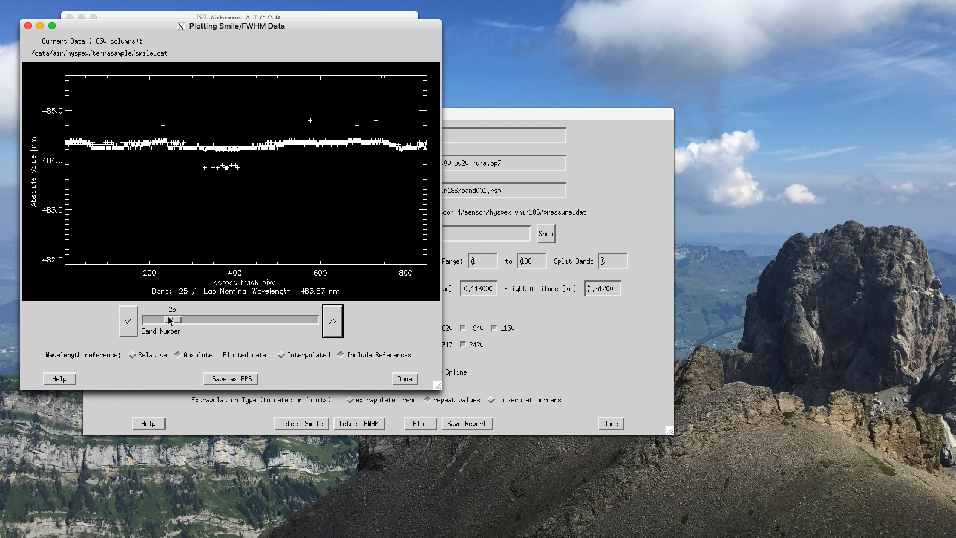
{"action": "left_click", "coordinate": [333, 321]}
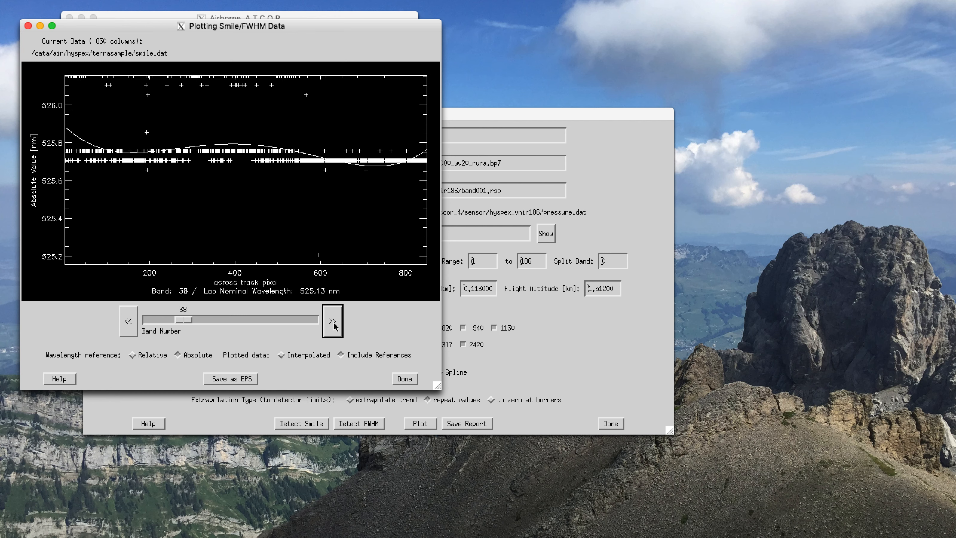
{"action": "left_click", "coordinate": [333, 321]}
{"action": "left_click", "coordinate": [333, 321]}
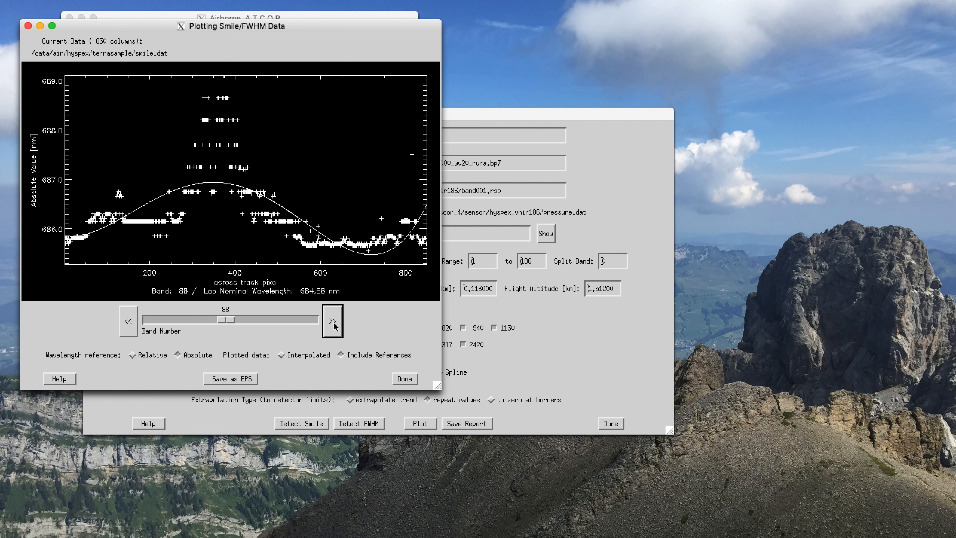
{"action": "left_click", "coordinate": [333, 321]}
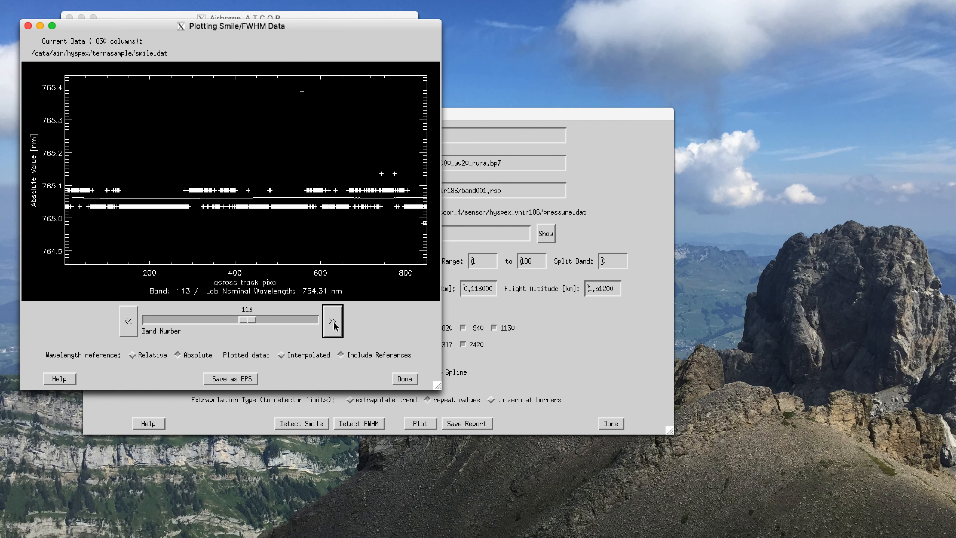
{"action": "left_click", "coordinate": [333, 321]}
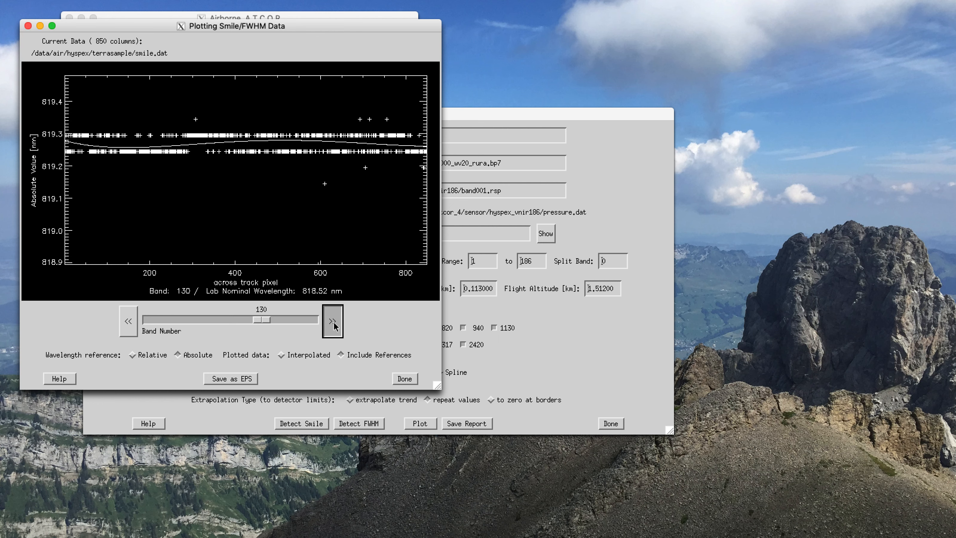
{"action": "left_click", "coordinate": [333, 321]}
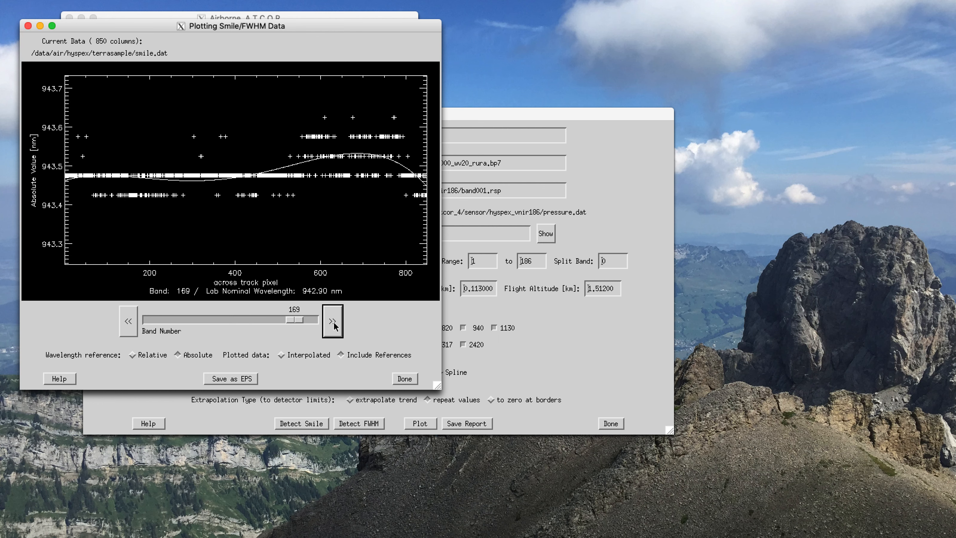
Close the smile plot and leave the smile detection tool.
{"action": "left_click_drag", "start_coordinate": [361, 29], "coordinate": [739, 75]}
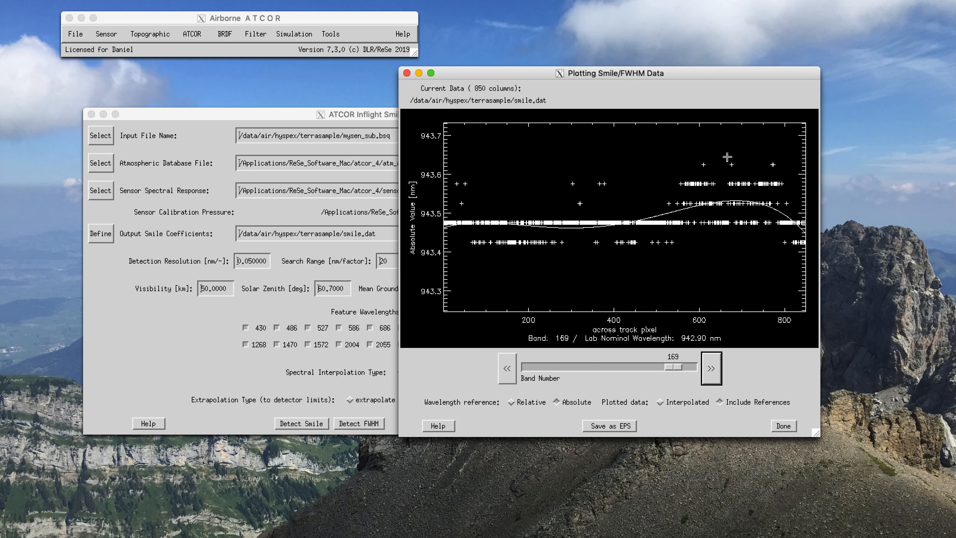
{"action": "left_click_drag", "start_coordinate": [675, 75], "coordinate": [585, 71]}
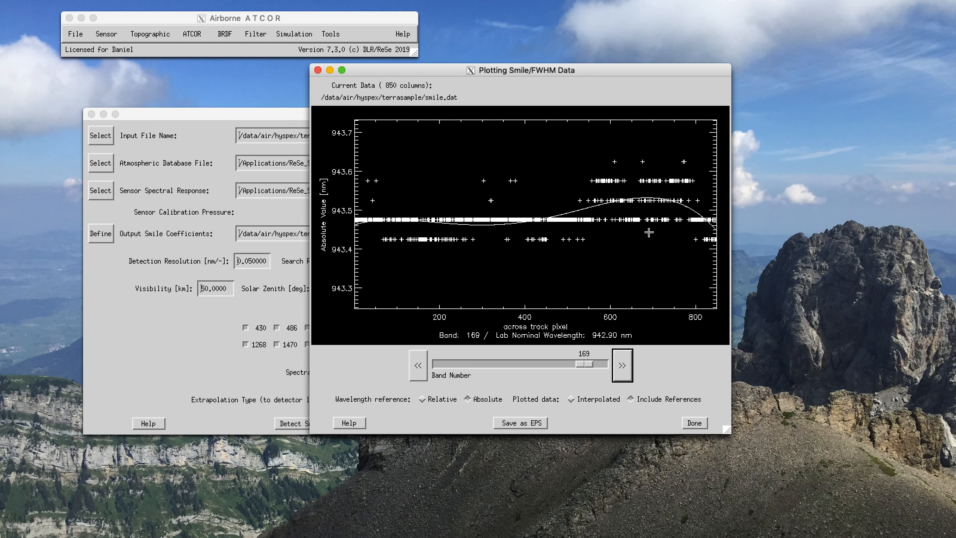
{"action": "left_click", "coordinate": [693, 424]}
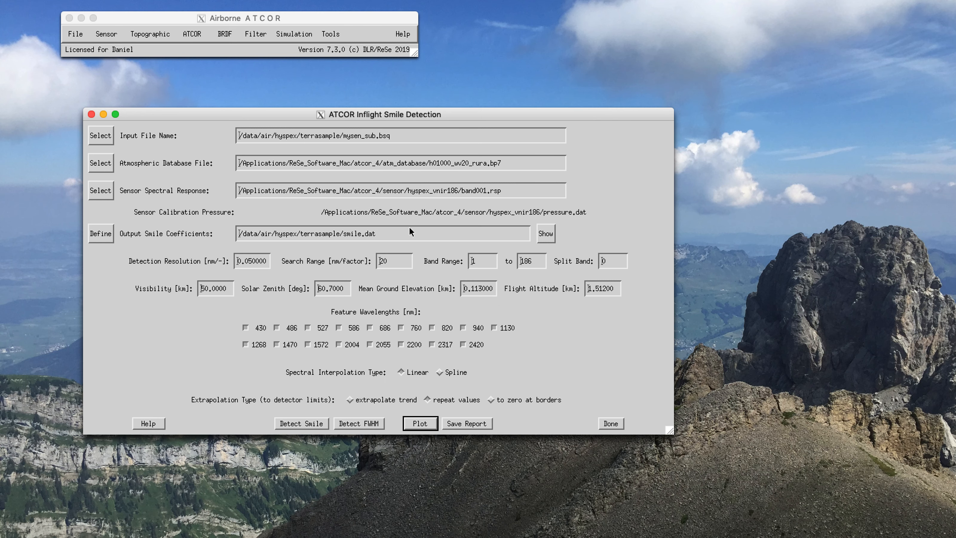
{"action": "left_click", "coordinate": [610, 423]}
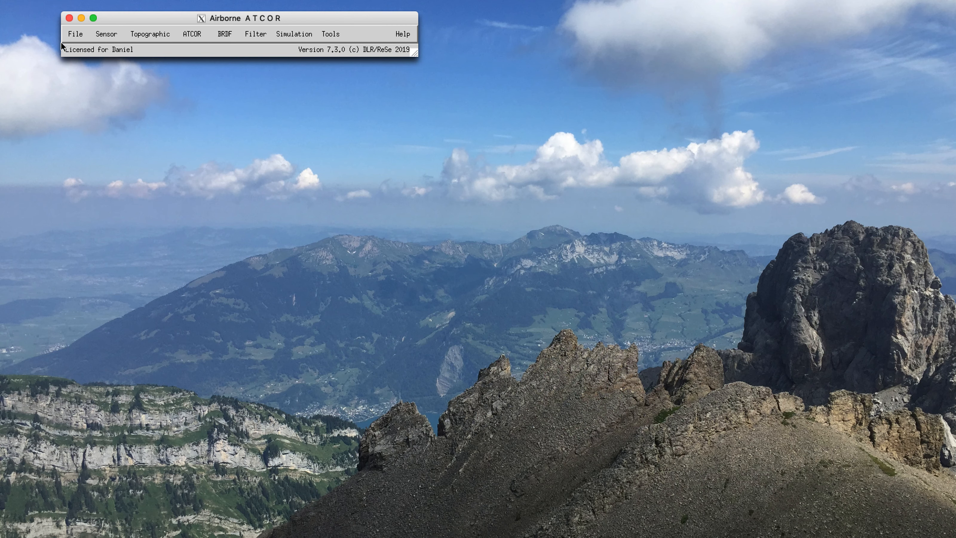
Start Apply Spectral Shift to Sensor, check its input sensor and smile files, and define hyspex_vnir186_sh as the new sensor.
{"action": "left_click", "coordinate": [108, 36]}
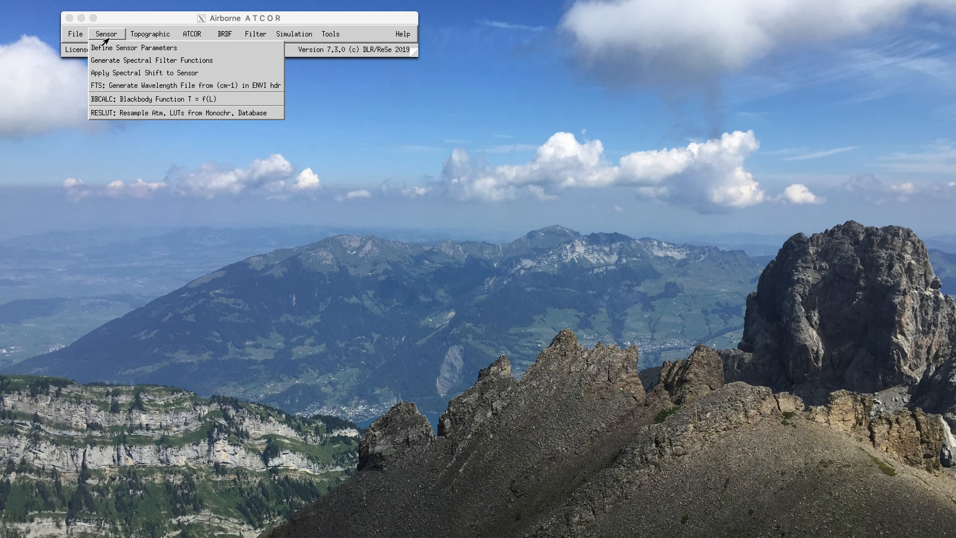
{"action": "left_click", "coordinate": [111, 73]}
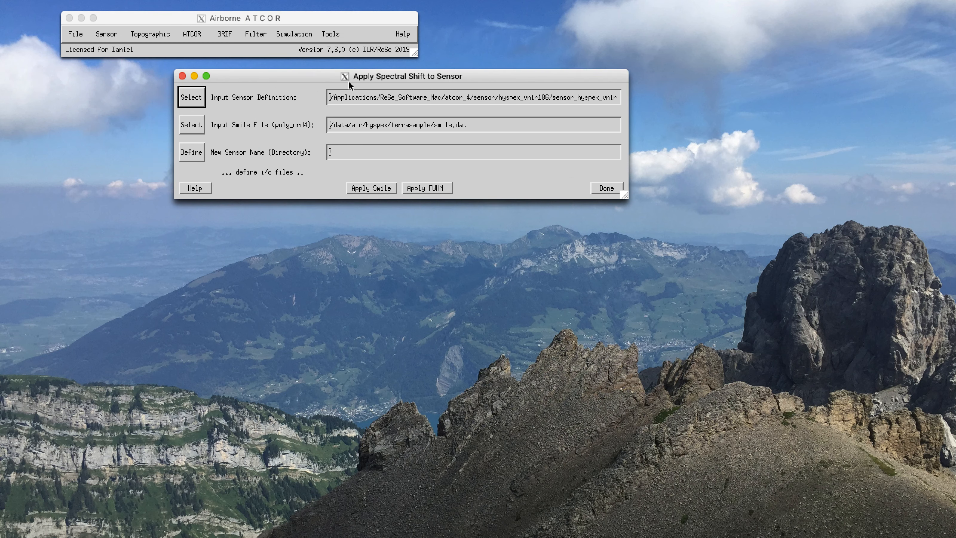
{"action": "left_click_drag", "start_coordinate": [509, 132], "coordinate": [641, 134]}
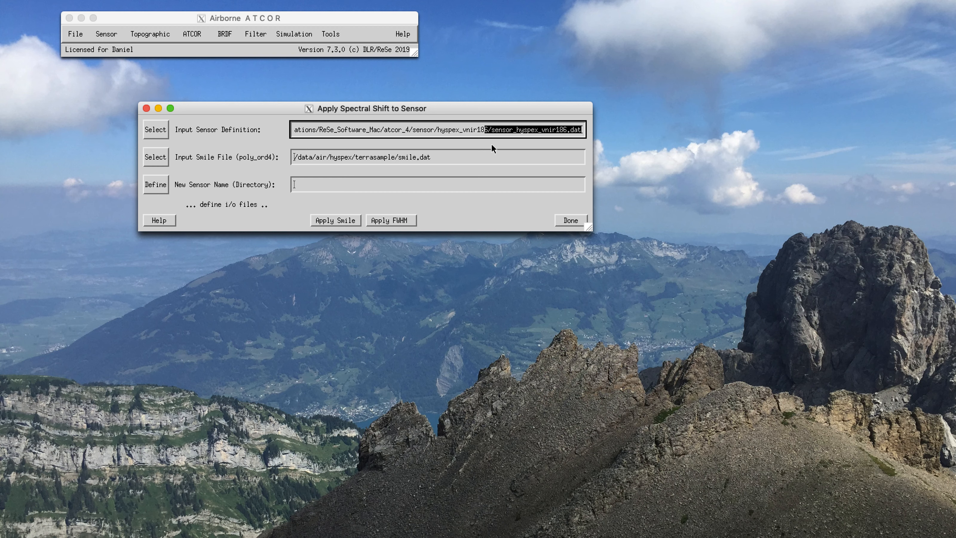
{"action": "left_click", "coordinate": [457, 157]}
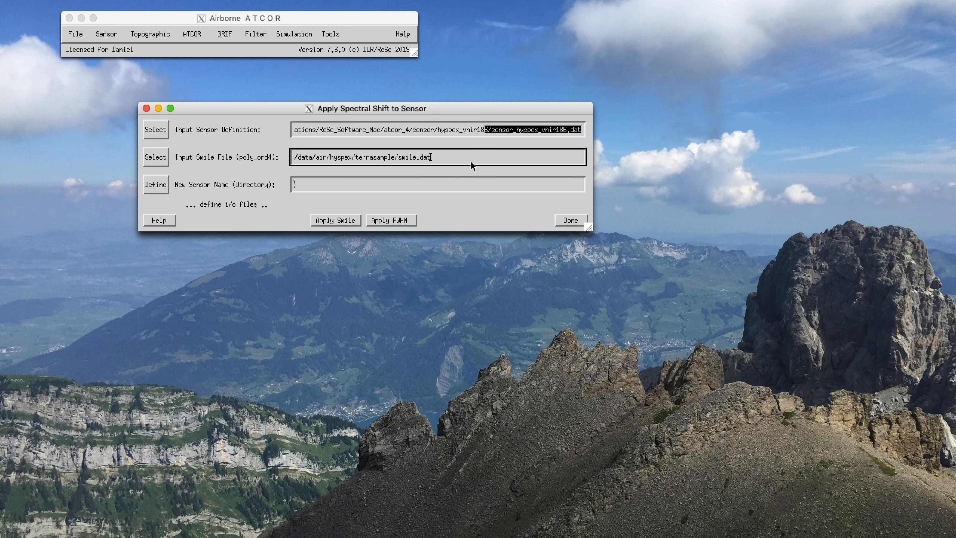
{"action": "left_click", "coordinate": [152, 185]}
{"action": "left_click_drag", "start_coordinate": [536, 111], "coordinate": [513, 244]}
{"action": "left_click", "coordinate": [410, 221]}
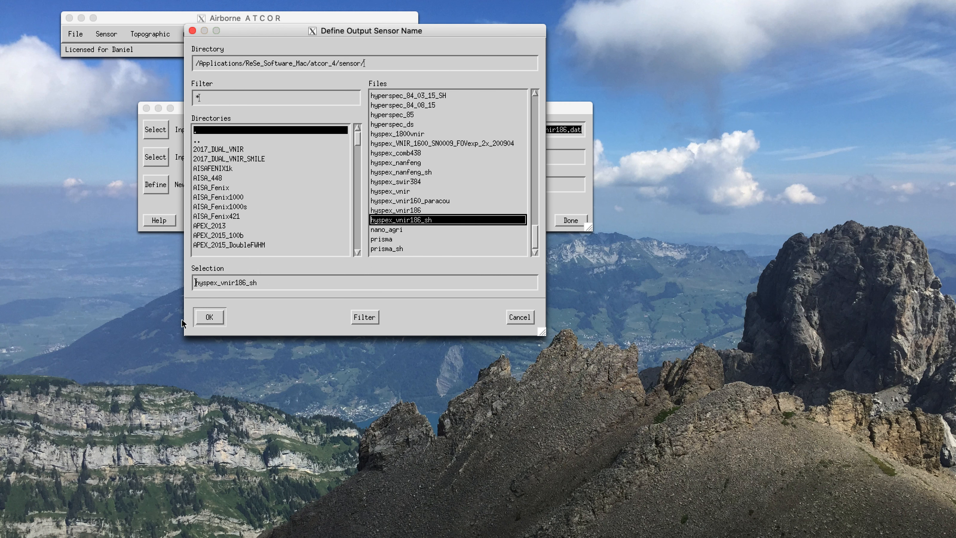
{"action": "left_click", "coordinate": [202, 317]}
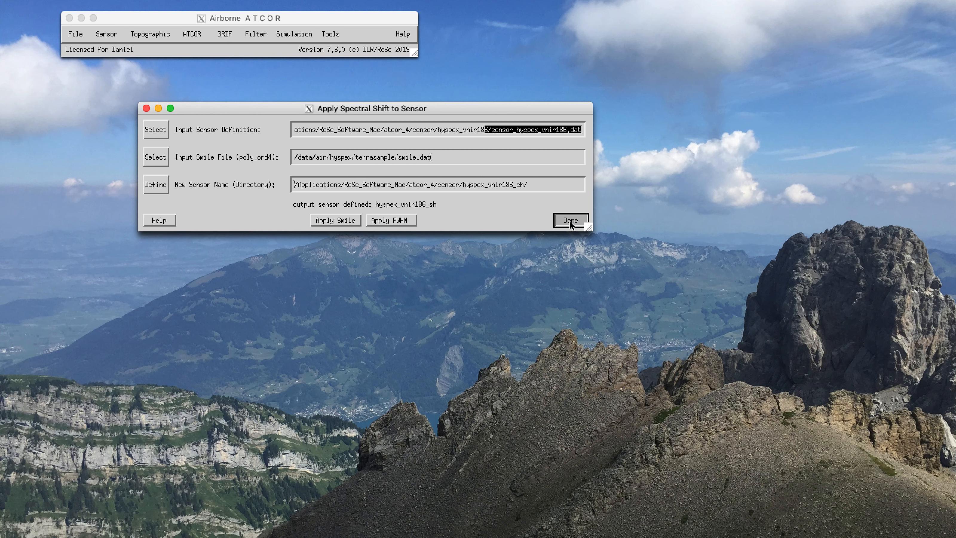
Leave the spectral shift tool and start RESLUT LUT resampling for the reflective region.
{"action": "left_click", "coordinate": [570, 220]}
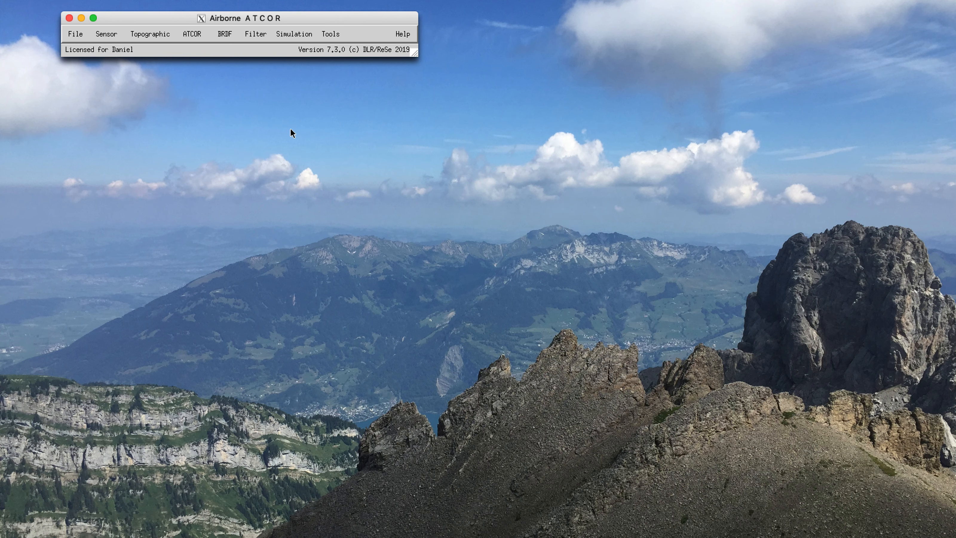
{"action": "left_click", "coordinate": [107, 34]}
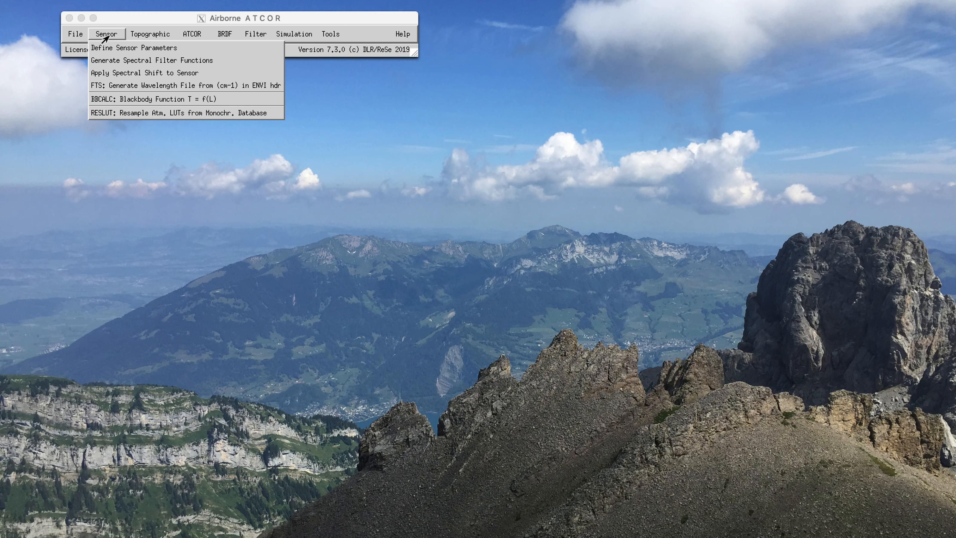
{"action": "left_click", "coordinate": [119, 113]}
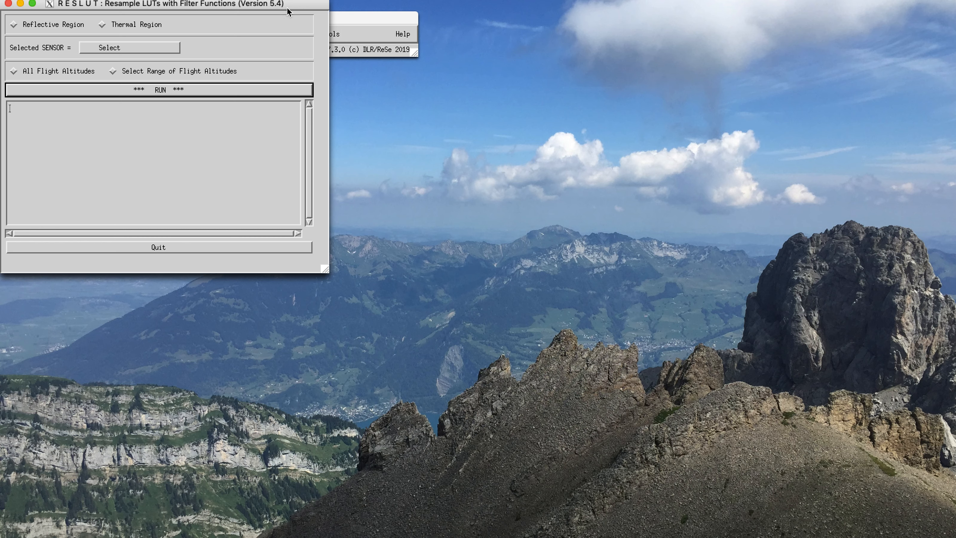
{"action": "left_click_drag", "start_coordinate": [266, 2], "coordinate": [509, 96]}
{"action": "left_click", "coordinate": [290, 118]}
Choose hyspex_vnir186_sh as the sensor for the LUT resampling.
{"action": "left_click", "coordinate": [402, 138]}
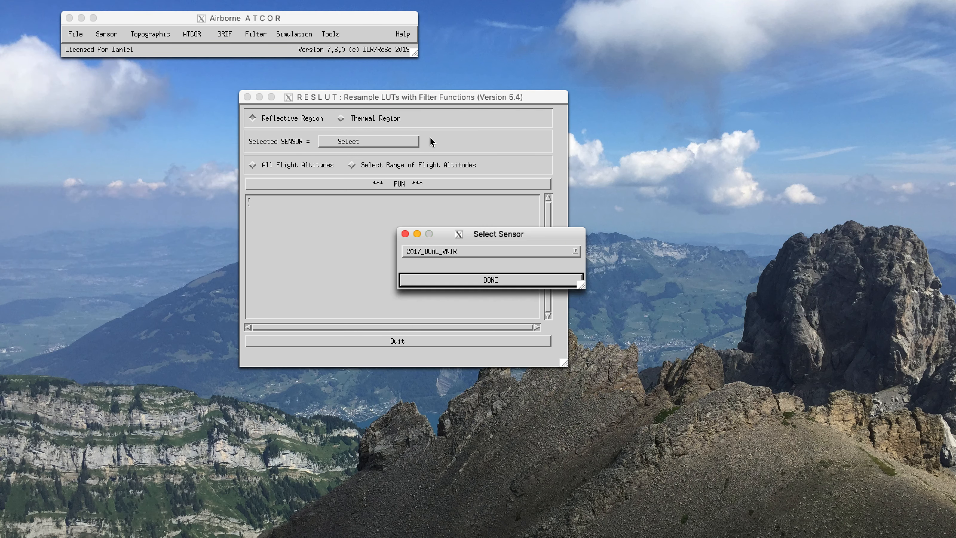
{"action": "left_click", "coordinate": [579, 256]}
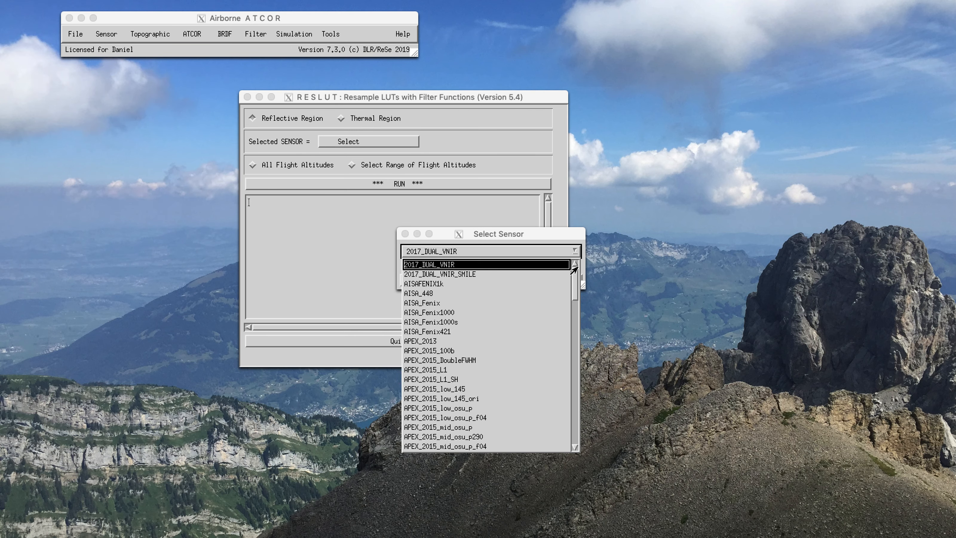
{"action": "left_click", "coordinate": [575, 268]}
{"action": "left_click", "coordinate": [569, 253]}
{"action": "scroll", "coordinate": [567, 377], "scroll_direction": "down", "scroll_amount": 15}
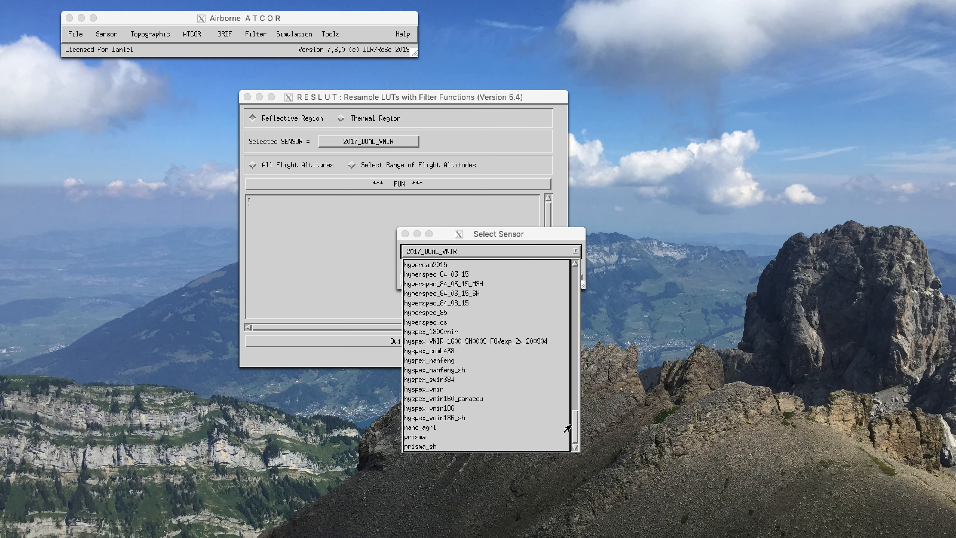
{"action": "left_click", "coordinate": [488, 417]}
{"action": "left_click", "coordinate": [490, 276]}
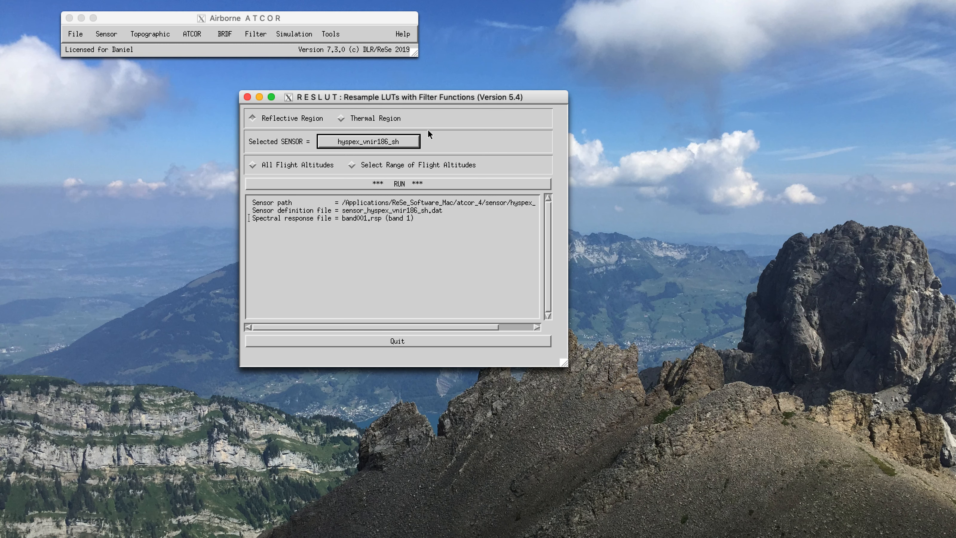
Restrict the resampling to a range of flight altitudes and exclude the maritime and desert aerosol types.
{"action": "left_click", "coordinate": [388, 166]}
{"action": "left_click", "coordinate": [482, 315]}
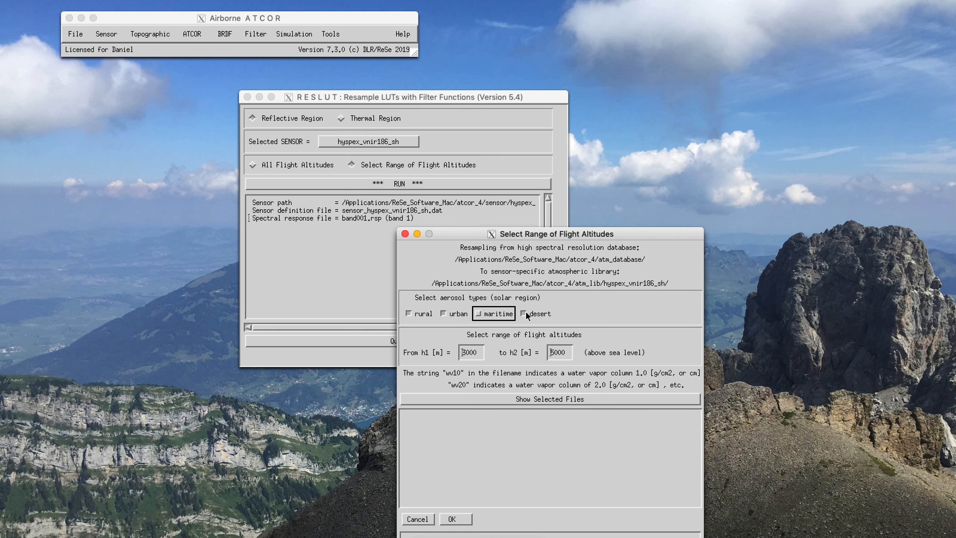
{"action": "left_click", "coordinate": [526, 314]}
Set the flight altitude range from 1000 to 3000 m, accept the matching atmosphere files and leave RESLUT.
{"action": "key", "text": "Tab"}
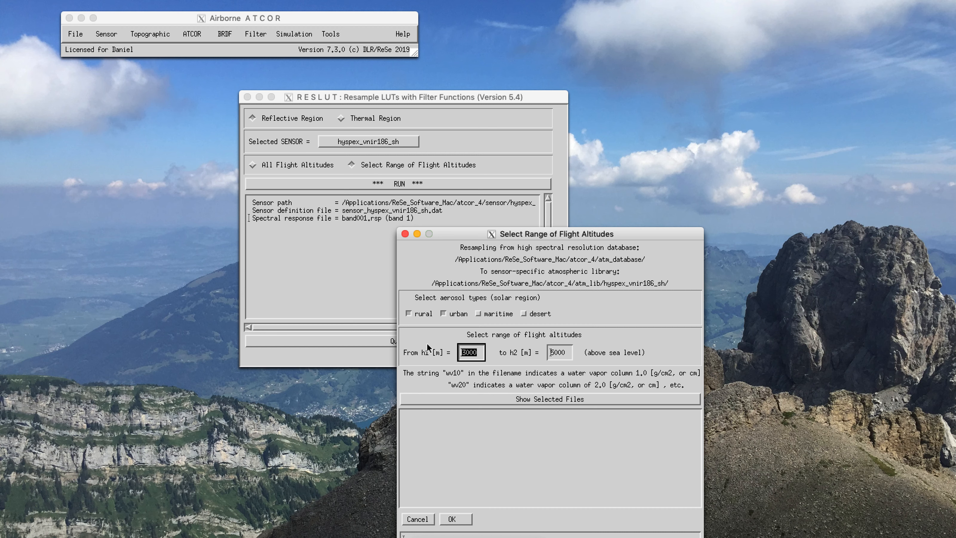
{"action": "type", "text": "1000"}
{"action": "key", "text": "Tab"}
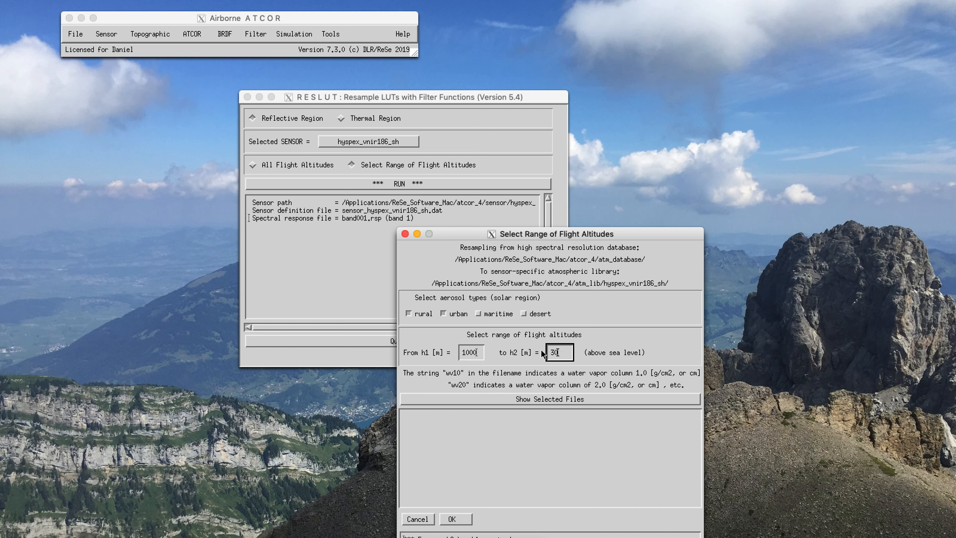
{"action": "left_click", "coordinate": [565, 398]}
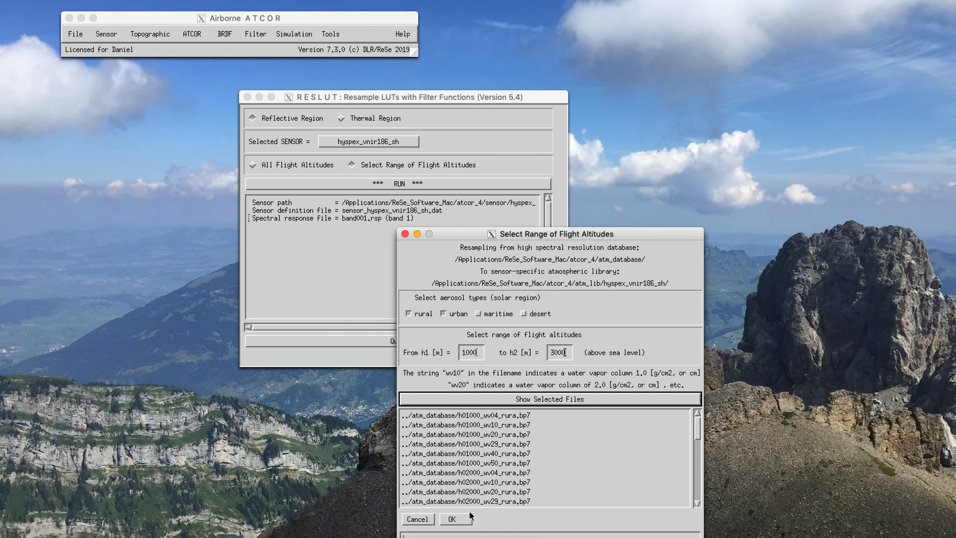
{"action": "left_click", "coordinate": [457, 519]}
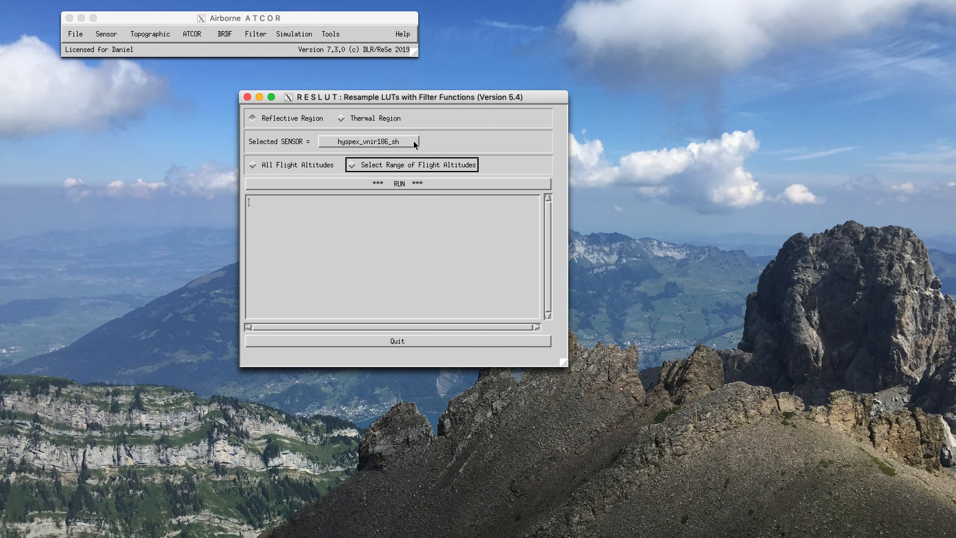
{"action": "left_click_drag", "start_coordinate": [388, 100], "coordinate": [191, 93]}
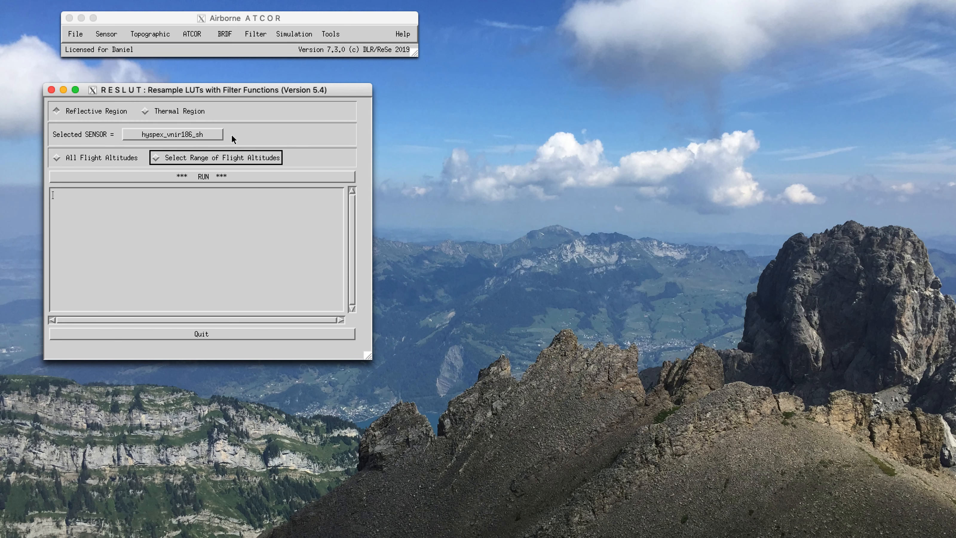
{"action": "left_click", "coordinate": [274, 334]}
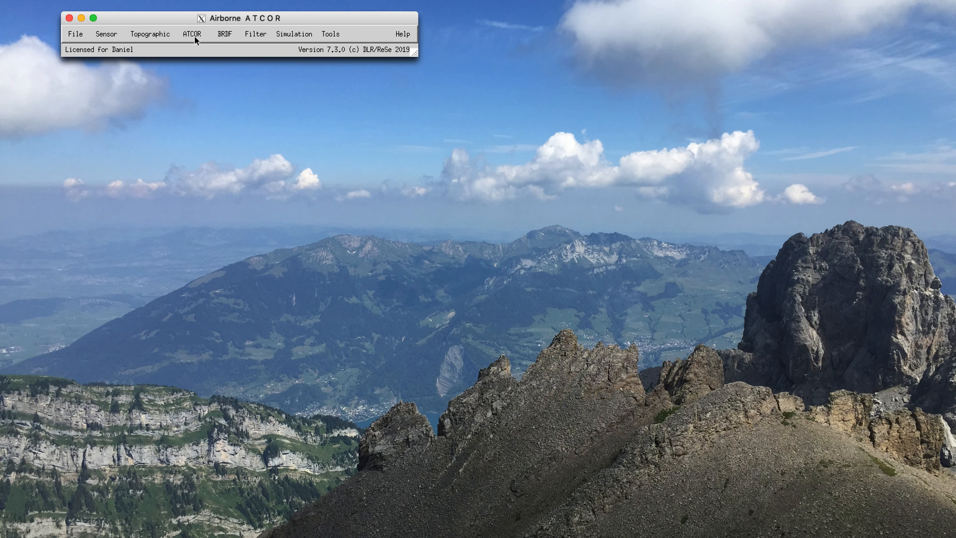
Start the ATCOR4f flat terrain correction and load mysen_sub.bsq as the input image.
{"action": "left_click", "coordinate": [198, 33]}
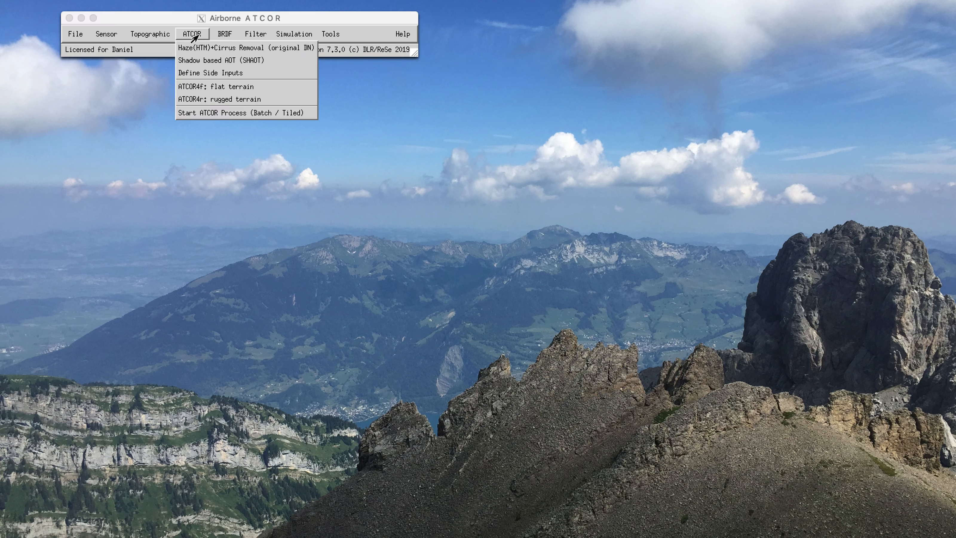
{"action": "left_click", "coordinate": [195, 84]}
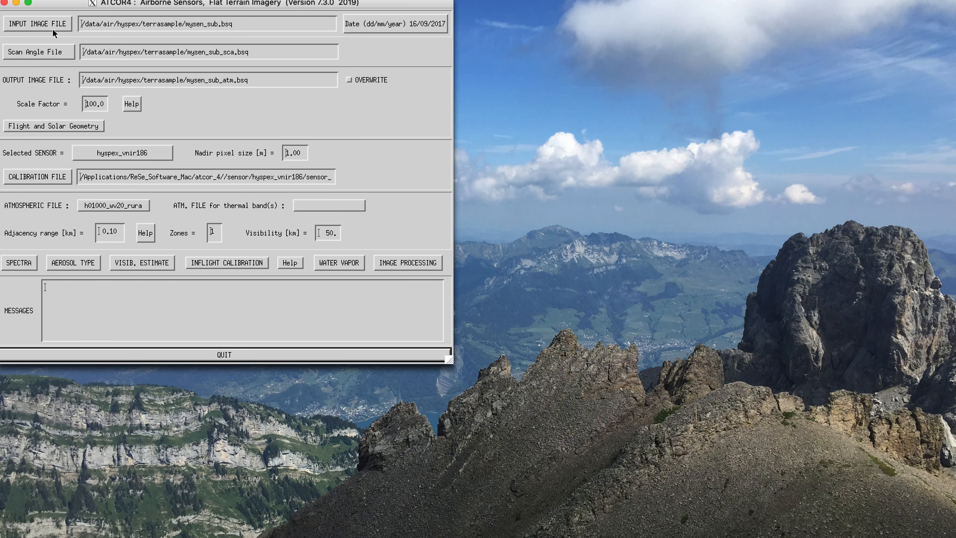
{"action": "left_click_drag", "start_coordinate": [247, 3], "coordinate": [376, 43]}
{"action": "left_click", "coordinate": [188, 67]}
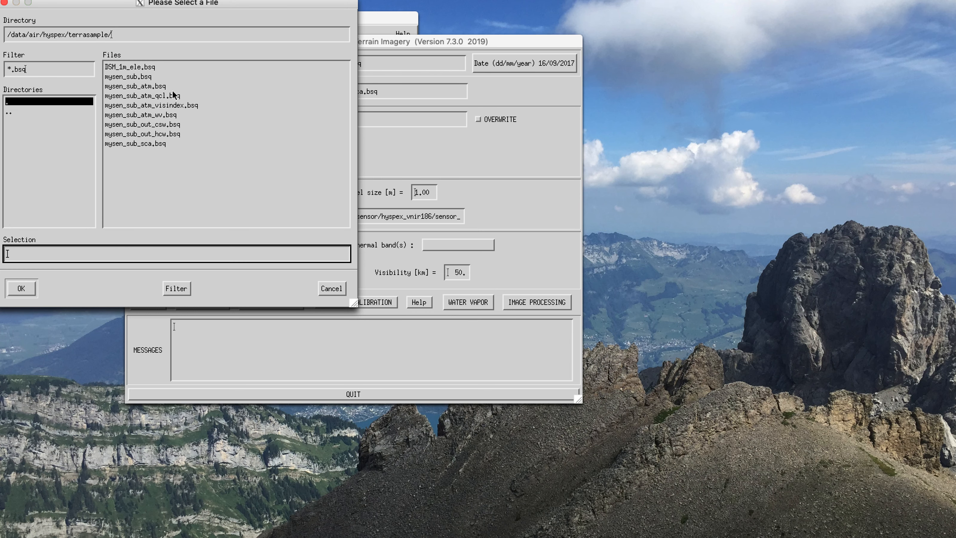
{"action": "double_click", "coordinate": [163, 77]}
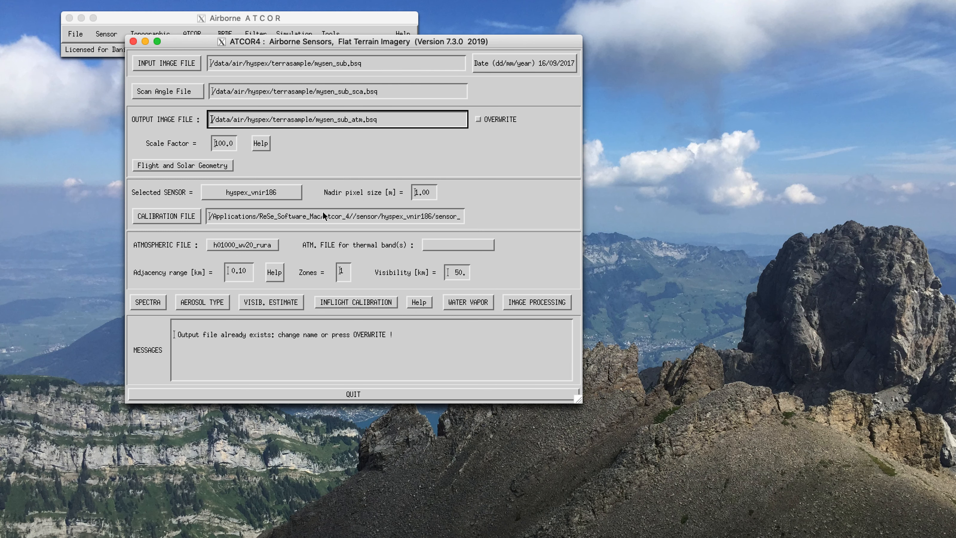
Switch the correction to sensor hyspex_vnir186_sh with the calibration file sensor_hyspex_vnir186.cal.
{"action": "left_click", "coordinate": [292, 195]}
{"action": "left_click", "coordinate": [531, 250]}
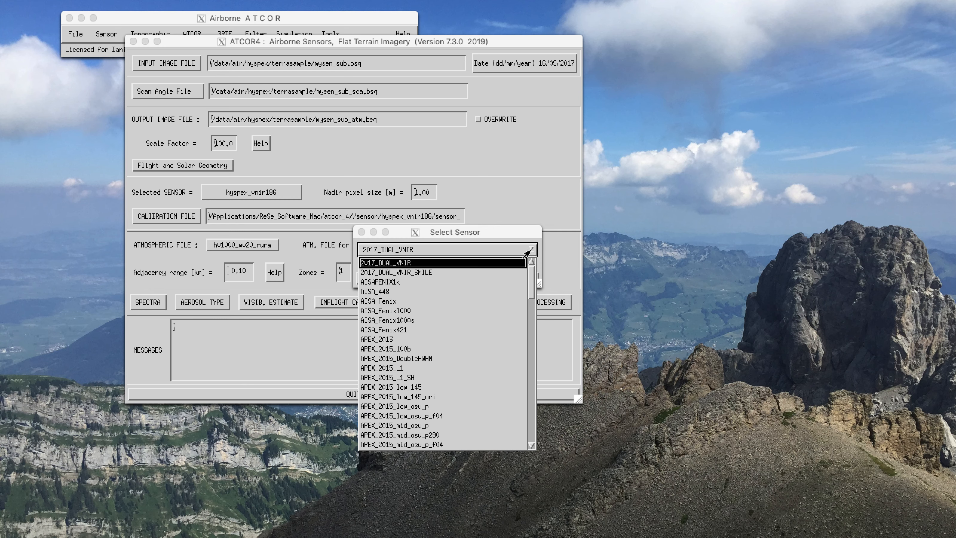
{"action": "left_click_drag", "start_coordinate": [531, 280], "coordinate": [528, 419]}
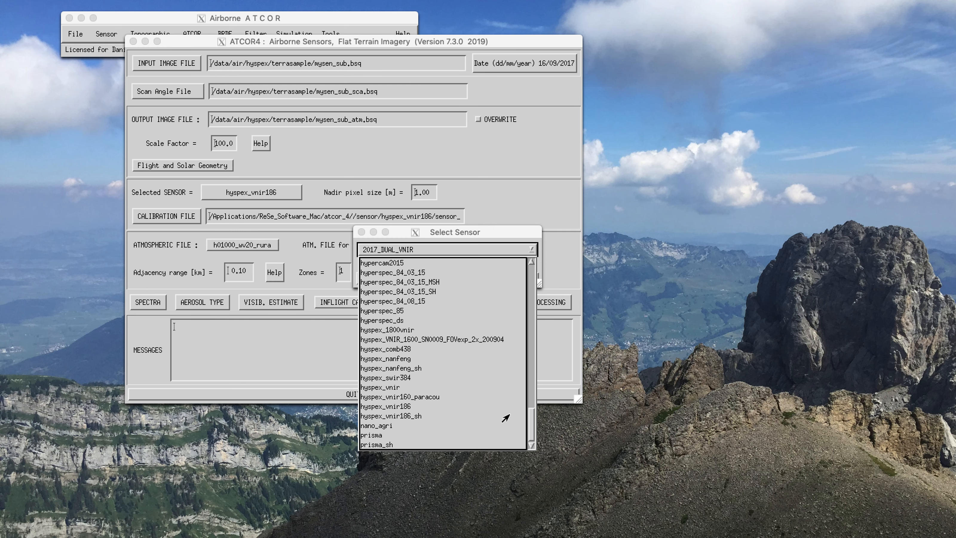
{"action": "left_click", "coordinate": [463, 417]}
{"action": "left_click", "coordinate": [163, 66]}
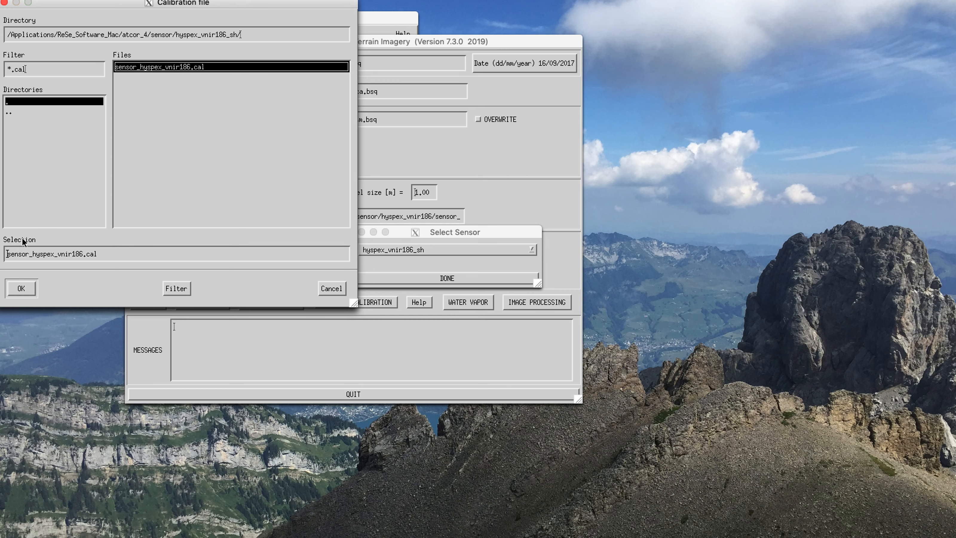
{"action": "left_click", "coordinate": [25, 282]}
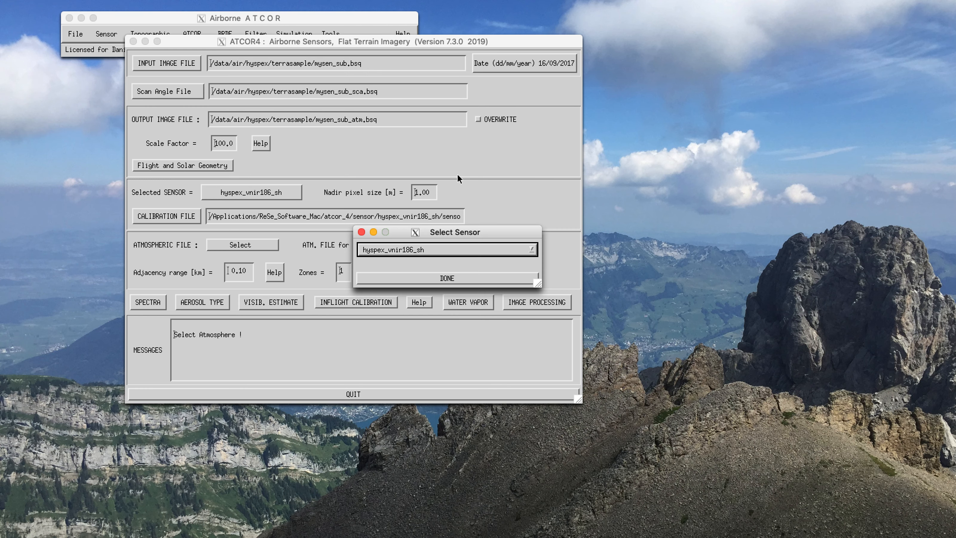
{"action": "left_click", "coordinate": [452, 281]}
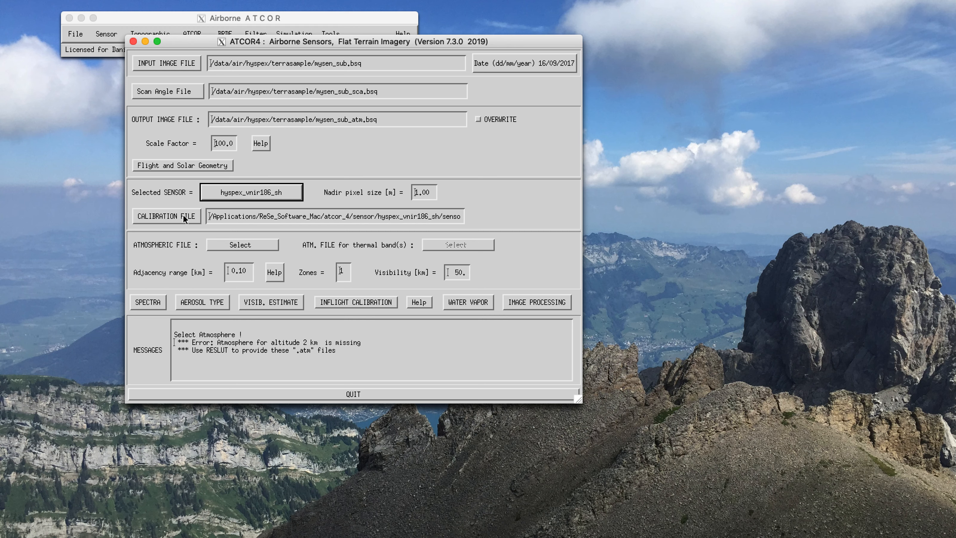
Select the rural atmospheric file h02000_wv20_rura for the correction.
{"action": "left_click", "coordinate": [271, 247]}
{"action": "left_click", "coordinate": [29, 90]}
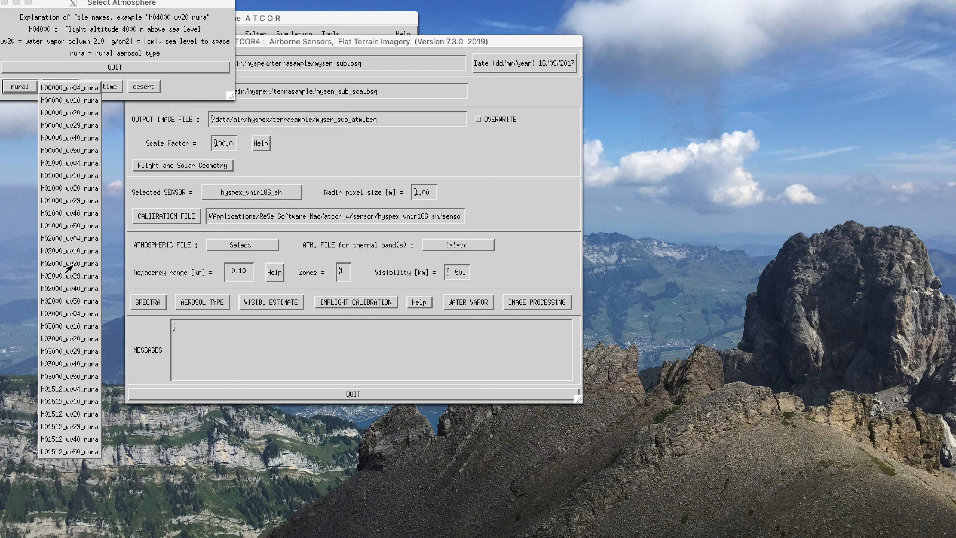
{"action": "left_click", "coordinate": [77, 263]}
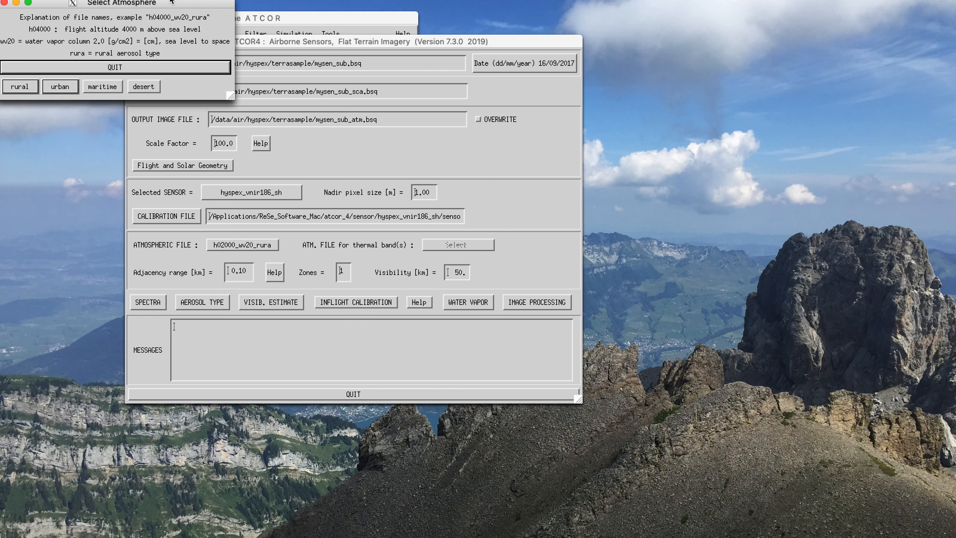
{"action": "left_click", "coordinate": [152, 68]}
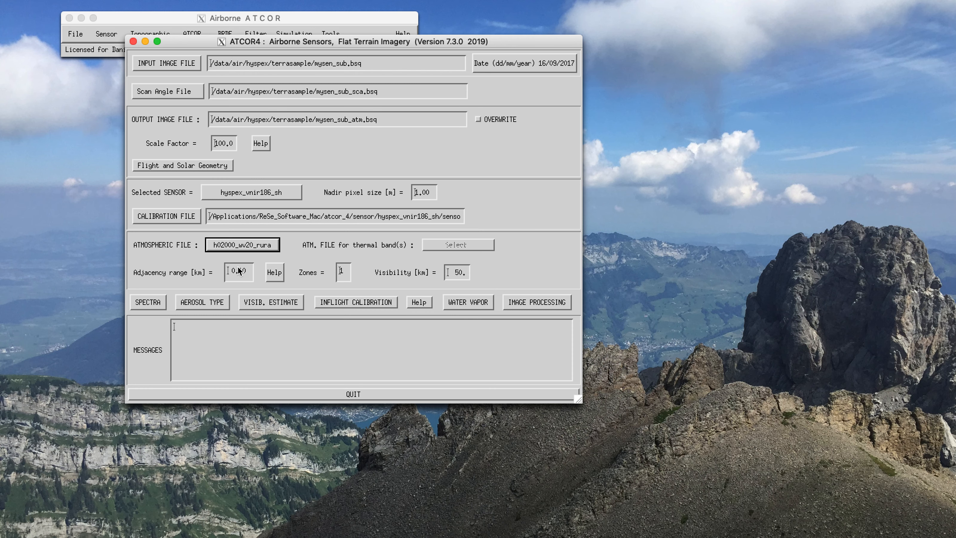
Start the spectra module, accepting water vapor retrieval in the 820 nm region with band regression and the notice.
{"action": "left_click", "coordinate": [152, 304]}
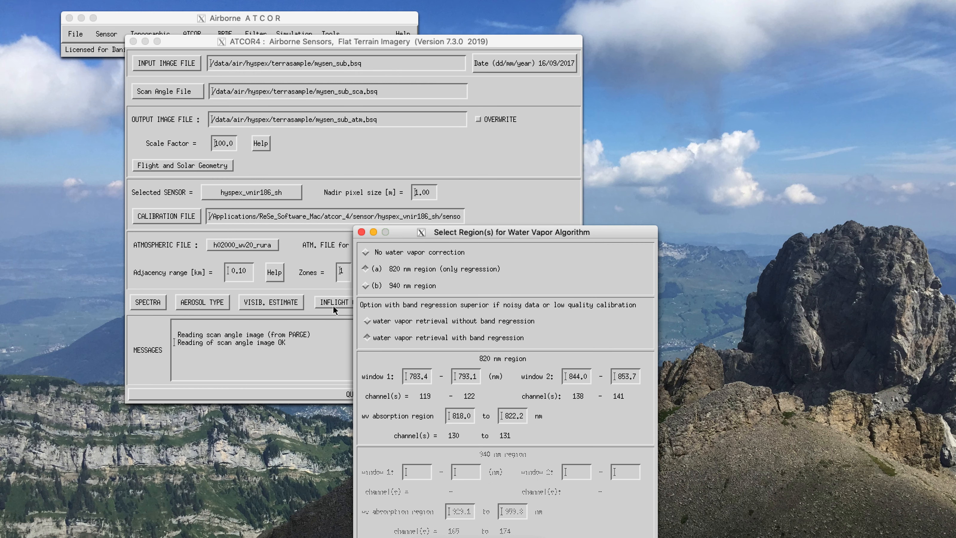
{"action": "left_click_drag", "start_coordinate": [495, 230], "coordinate": [489, 139]}
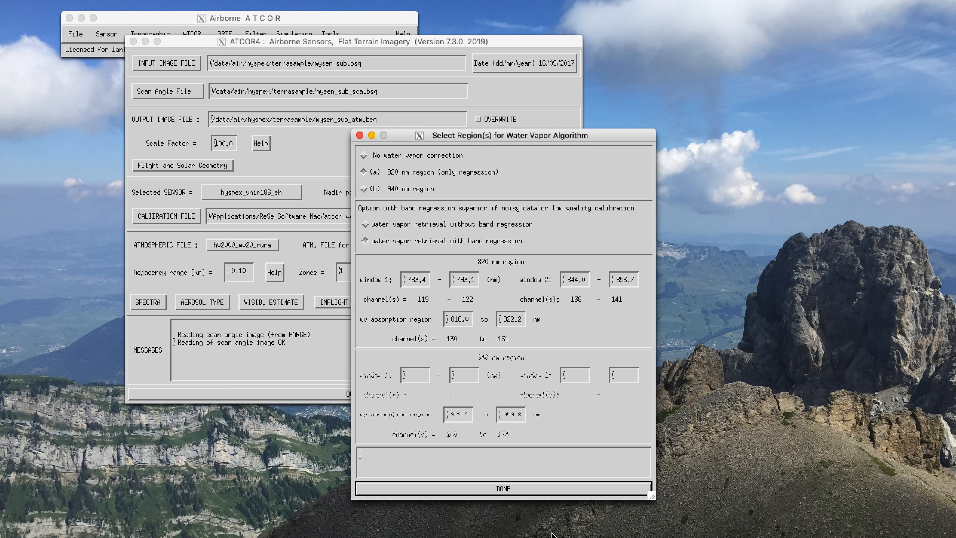
{"action": "left_click", "coordinate": [552, 488]}
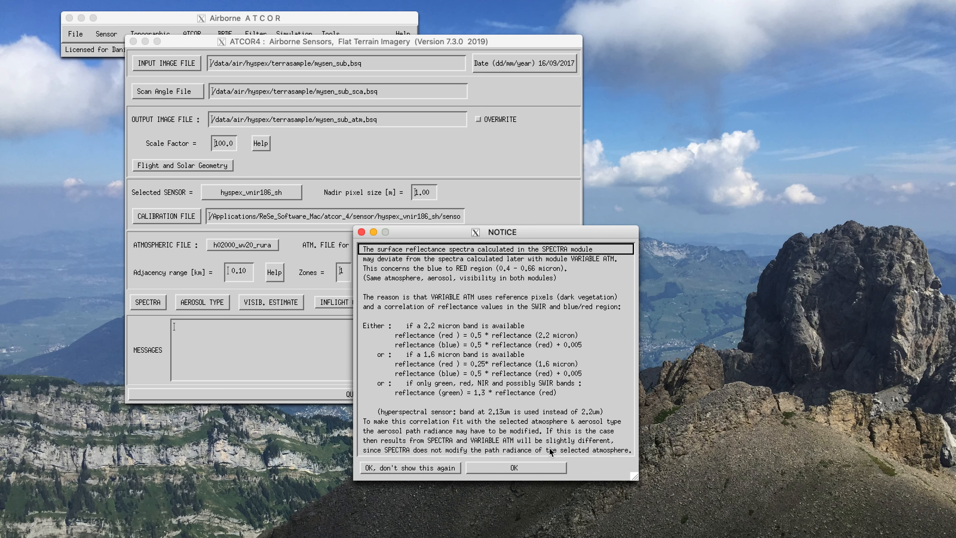
{"action": "left_click", "coordinate": [530, 472]}
Examine the reflectance spectrum at x 357, y 290 with the first plot's maximum raised to 80, and close the display.
{"action": "left_click", "coordinate": [218, 320]}
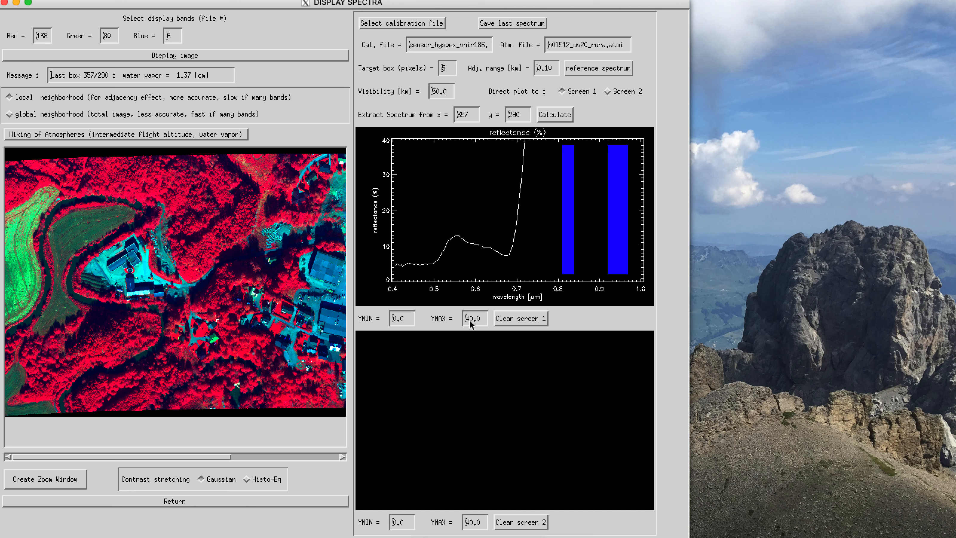
{"action": "left_click_drag", "start_coordinate": [470, 321], "coordinate": [463, 320]}
{"action": "type", "text": "8"}
{"action": "key", "text": "Return"}
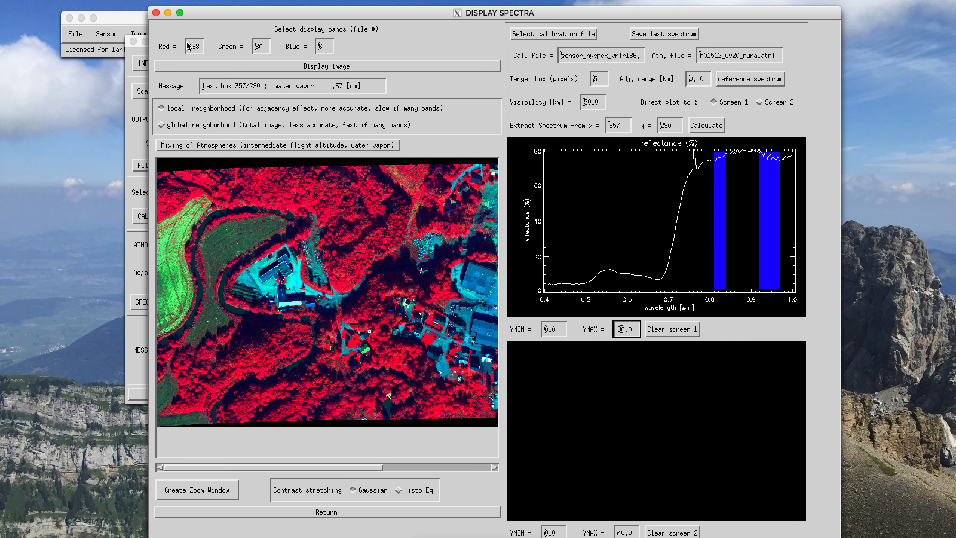
{"action": "left_click", "coordinate": [156, 12]}
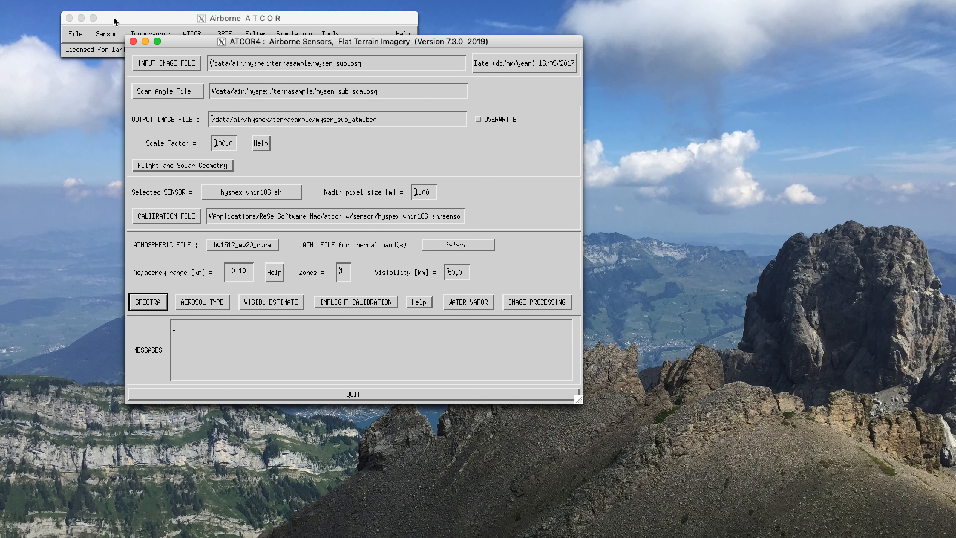
Enable band interpolation in the 760 nm oxygen region in the preference parameters and save them.
{"action": "left_click", "coordinate": [67, 36]}
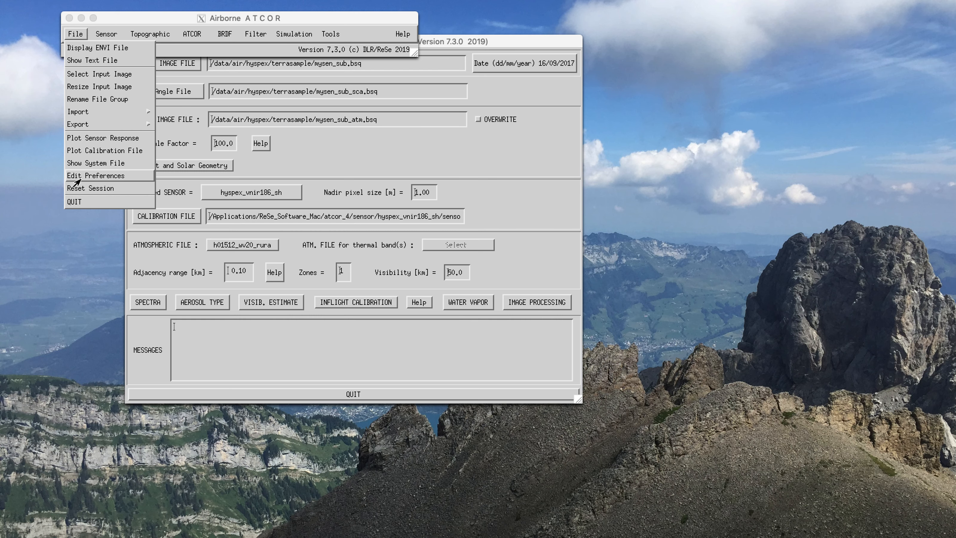
{"action": "left_click", "coordinate": [94, 175]}
{"action": "left_click", "coordinate": [276, 88]}
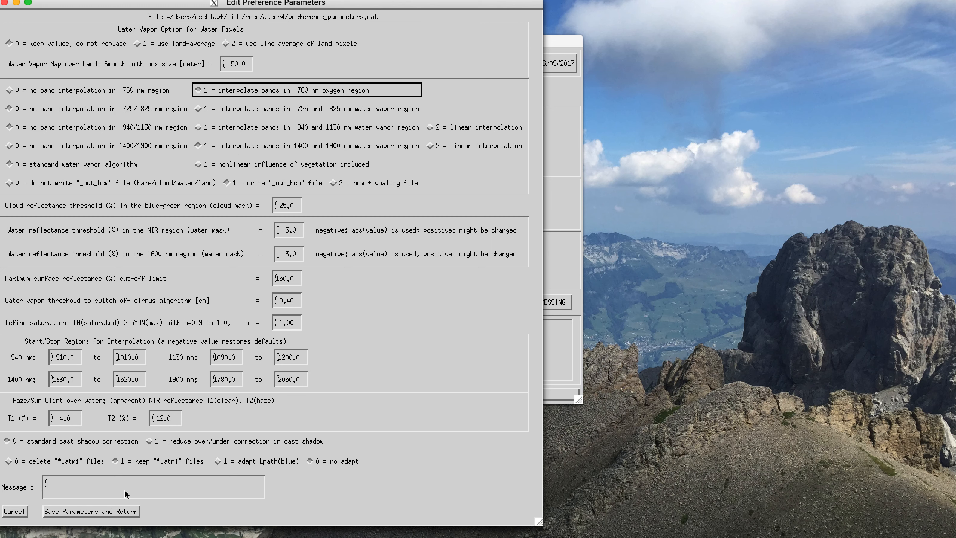
{"action": "left_click", "coordinate": [110, 511]}
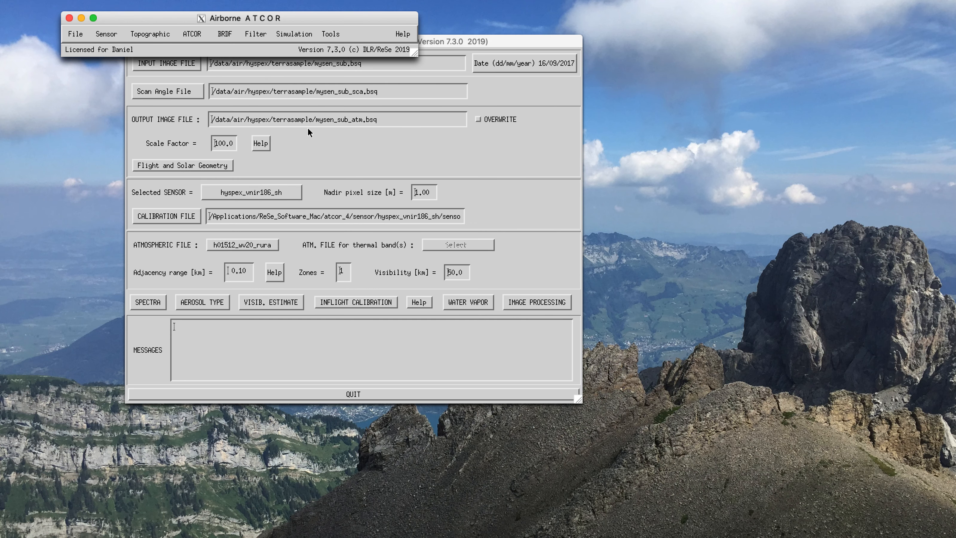
Estimate the scene visibility from the image and set the visibility to 80 km.
{"action": "left_click_drag", "start_coordinate": [442, 51], "coordinate": [434, 79]}
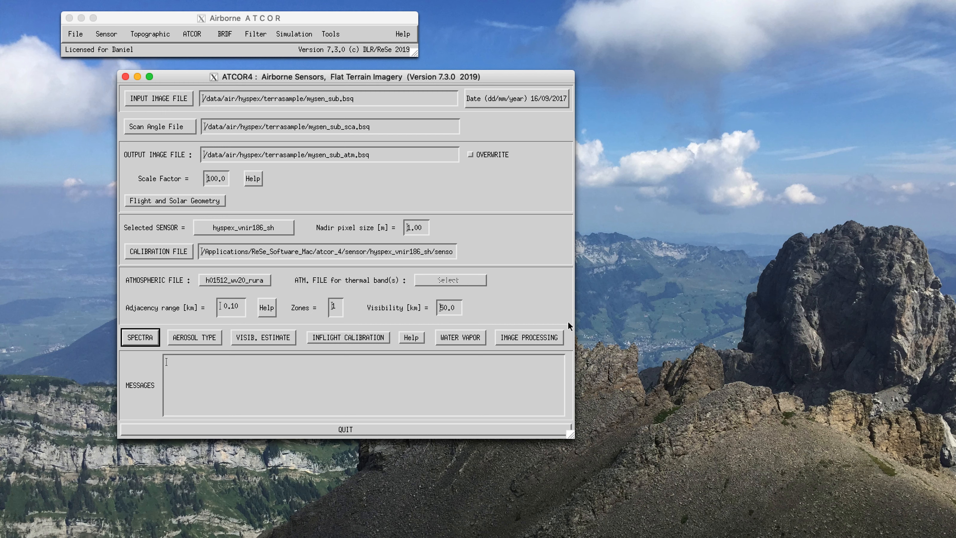
{"action": "left_click", "coordinate": [272, 338]}
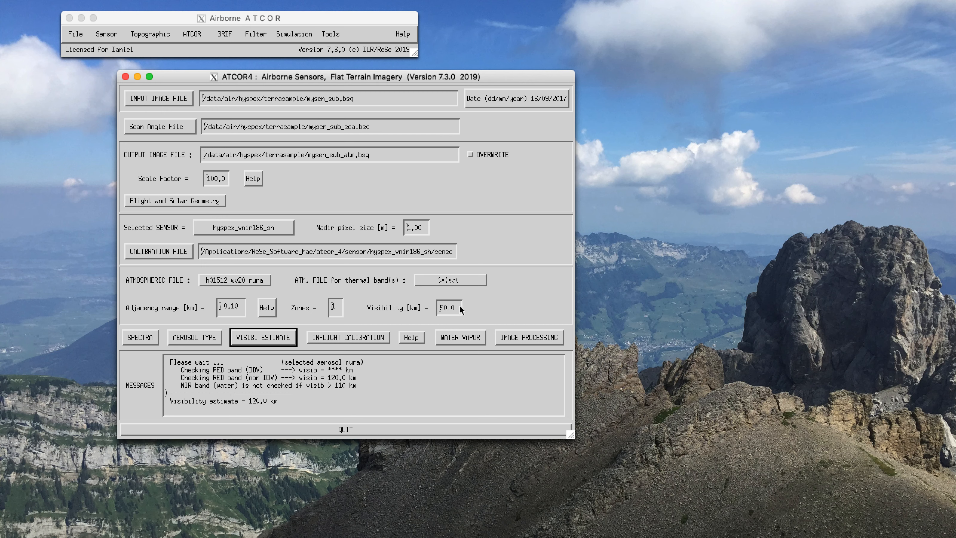
{"action": "left_click", "coordinate": [447, 308]}
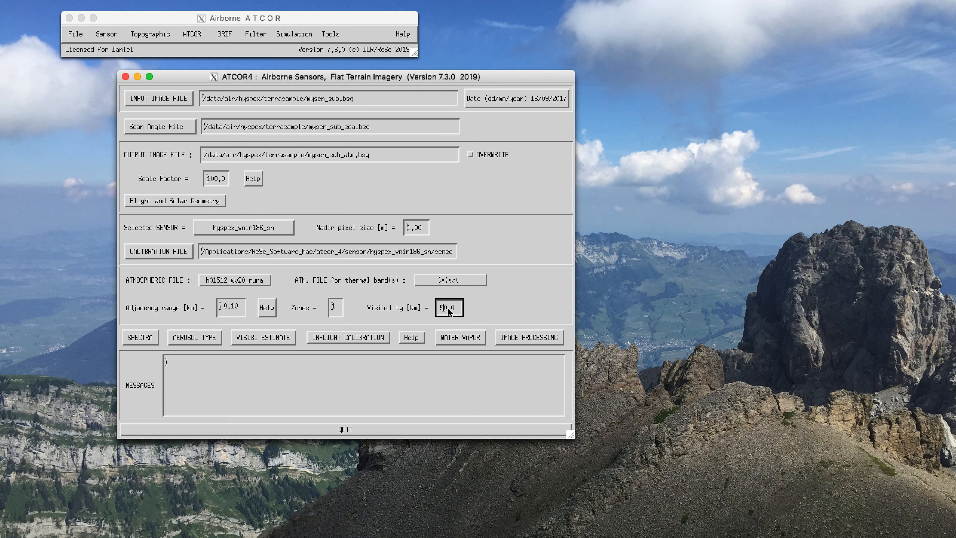
{"action": "key", "text": "BackSpace"}
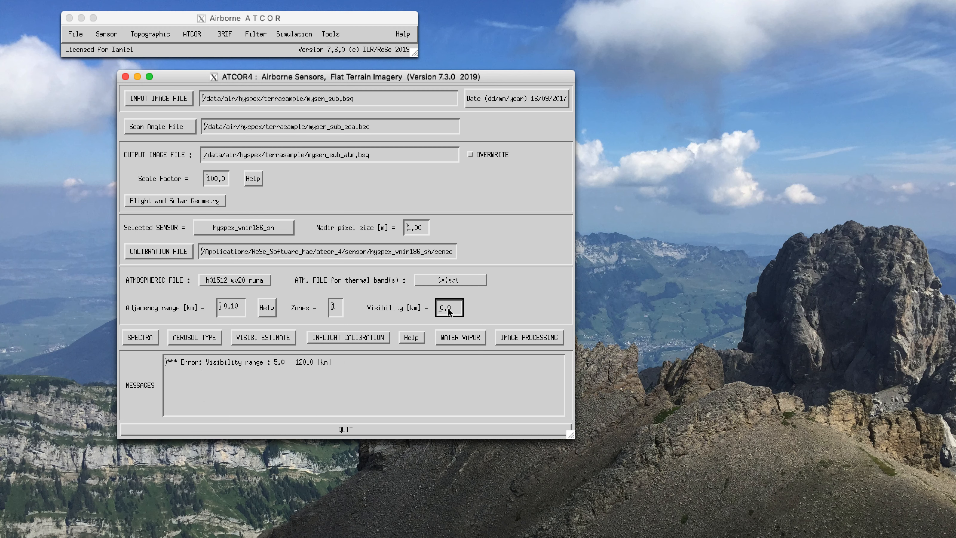
{"action": "type", "text": "8"}
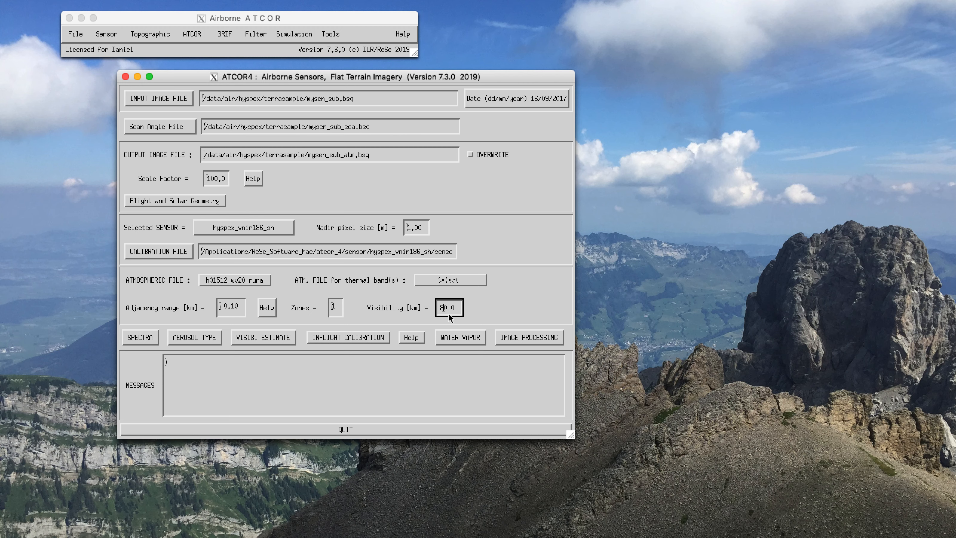
{"action": "left_click", "coordinate": [456, 306]}
Allow overwriting of the output file mysen_sub_atm.bsq and start the image processing.
{"action": "left_click", "coordinate": [524, 336]}
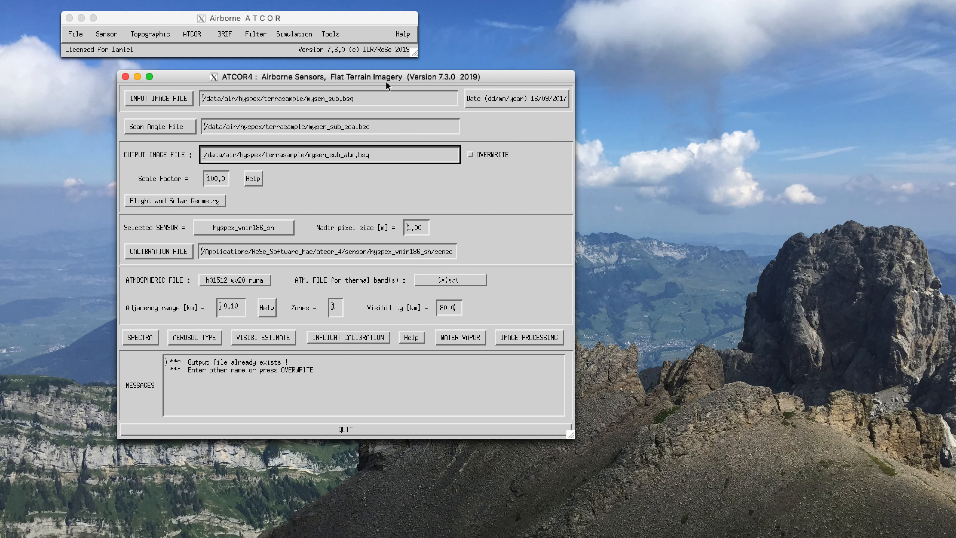
{"action": "left_click_drag", "start_coordinate": [387, 82], "coordinate": [364, 92]}
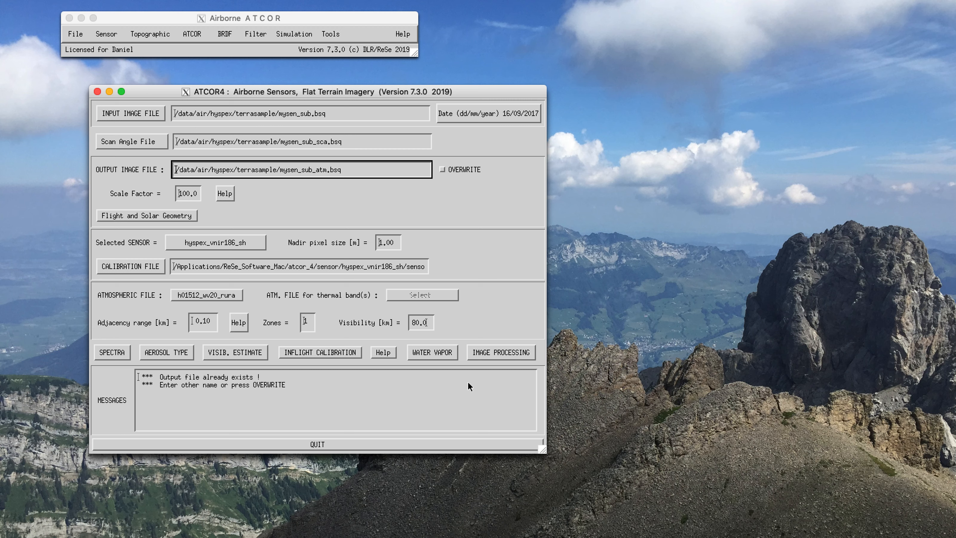
{"action": "left_click", "coordinate": [472, 170]}
{"action": "left_click", "coordinate": [513, 353]}
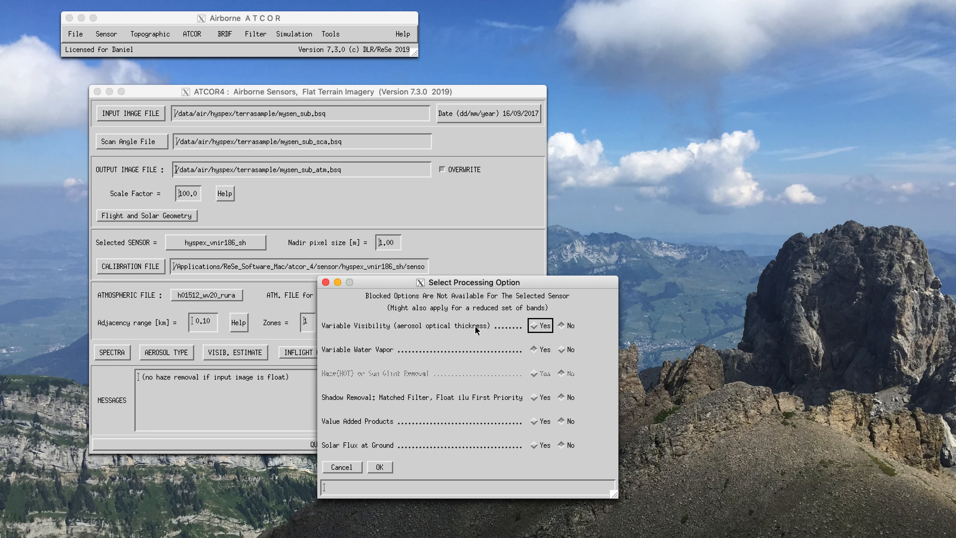
Accept processing with variable water vapor and no solar flux, using the 820 nm region with band regression.
{"action": "left_click_drag", "start_coordinate": [472, 281], "coordinate": [455, 217]}
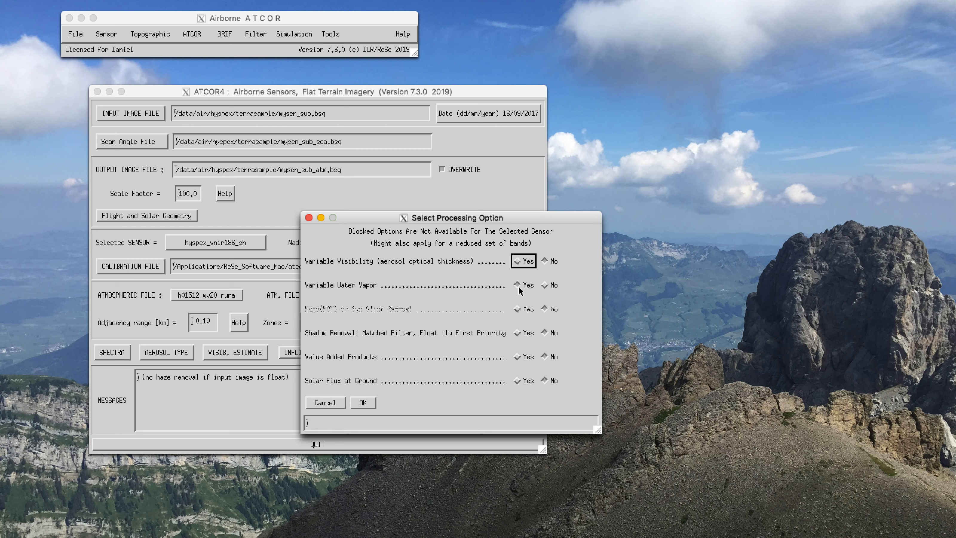
{"action": "left_click", "coordinate": [545, 381]}
{"action": "left_click", "coordinate": [365, 407]}
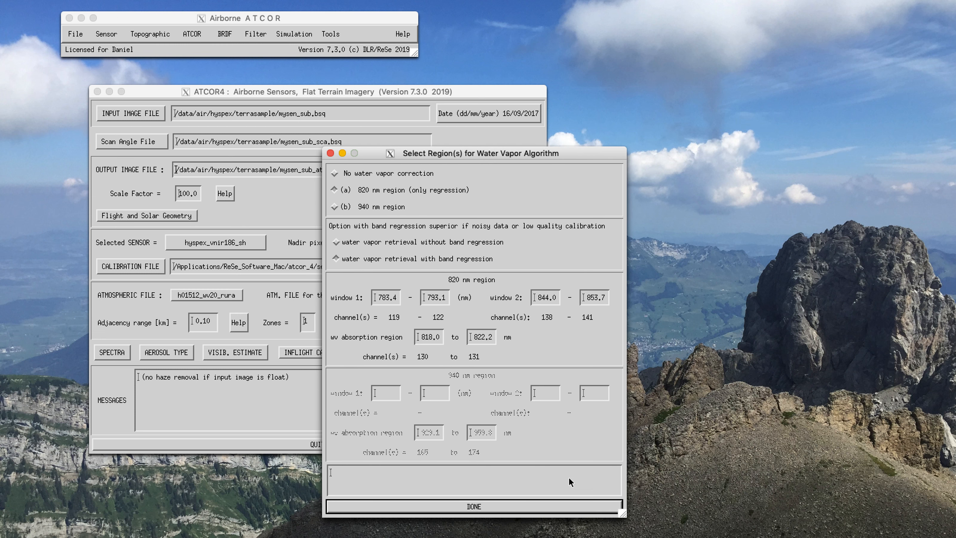
{"action": "left_click", "coordinate": [526, 504]}
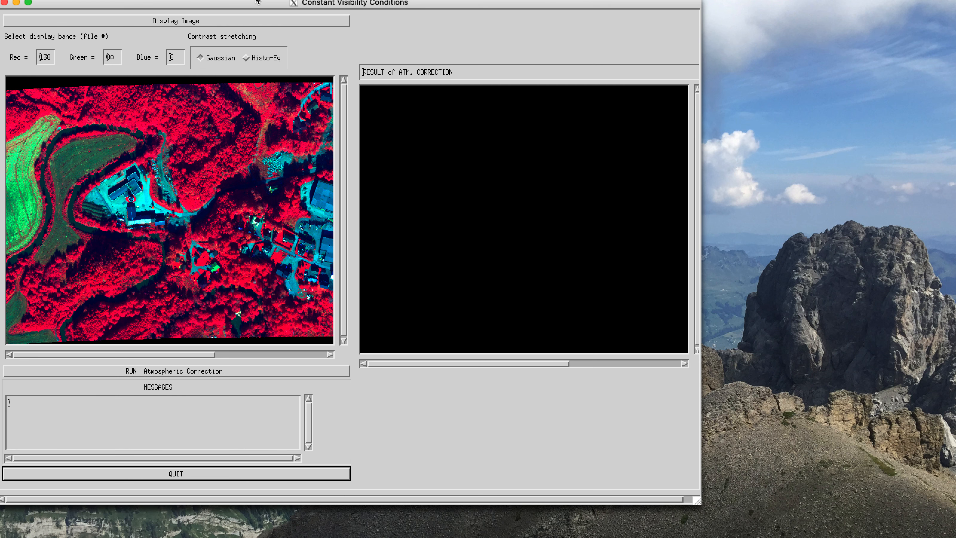
Run the atmospheric correction, declining the recommended visibility of 100 km, and quit the correction windows.
{"action": "left_click", "coordinate": [203, 371]}
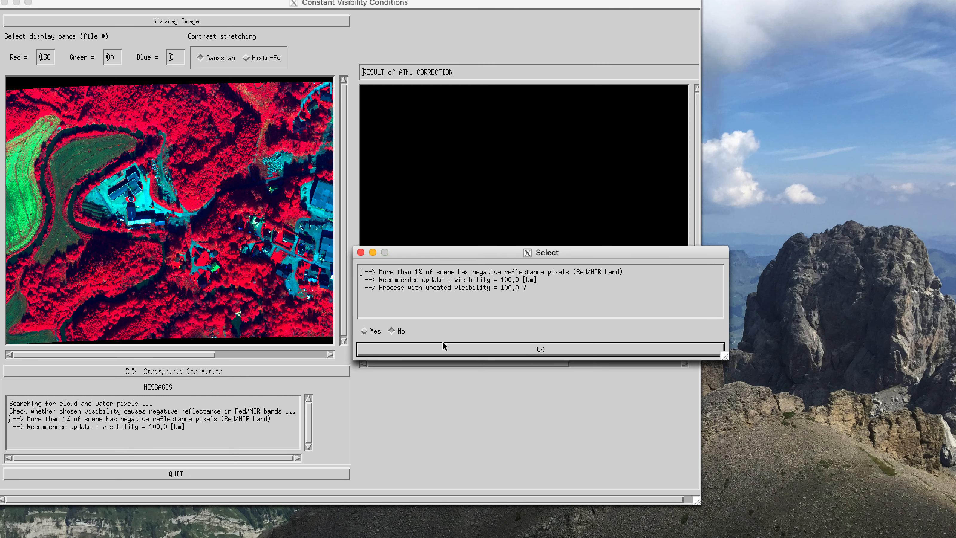
{"action": "left_click", "coordinate": [509, 348]}
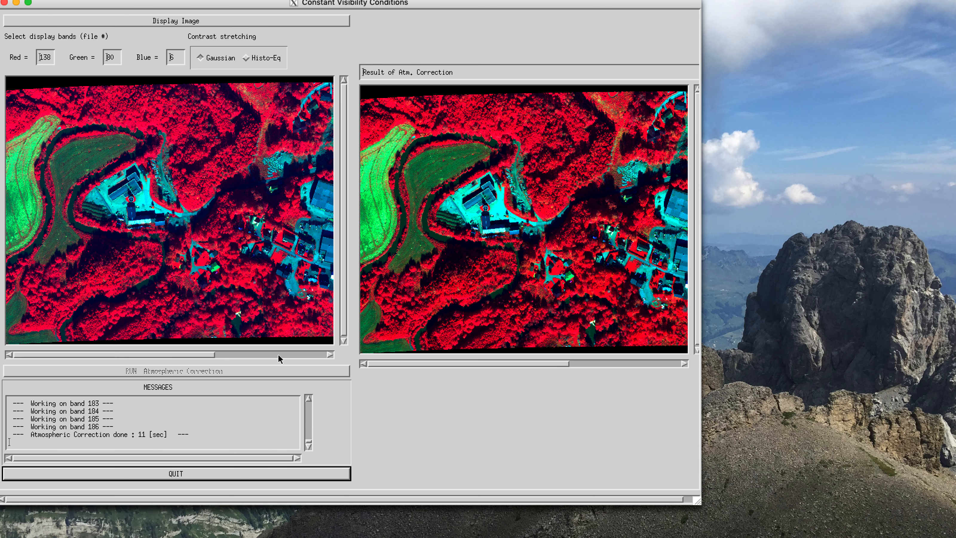
{"action": "left_click", "coordinate": [252, 472]}
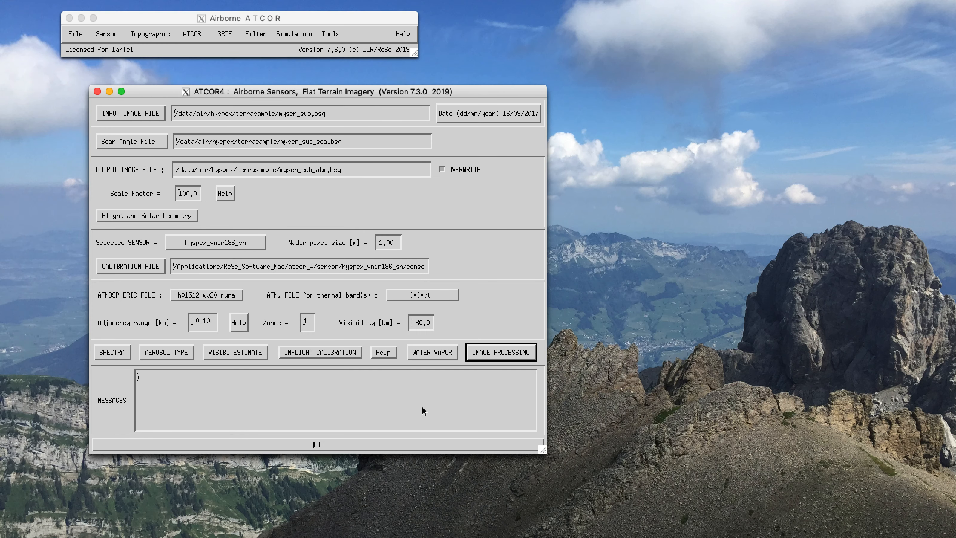
{"action": "left_click", "coordinate": [386, 444]}
Display the corrected image mysen_sub_atm.bsq with the RGB band combination.
{"action": "left_click", "coordinate": [76, 34]}
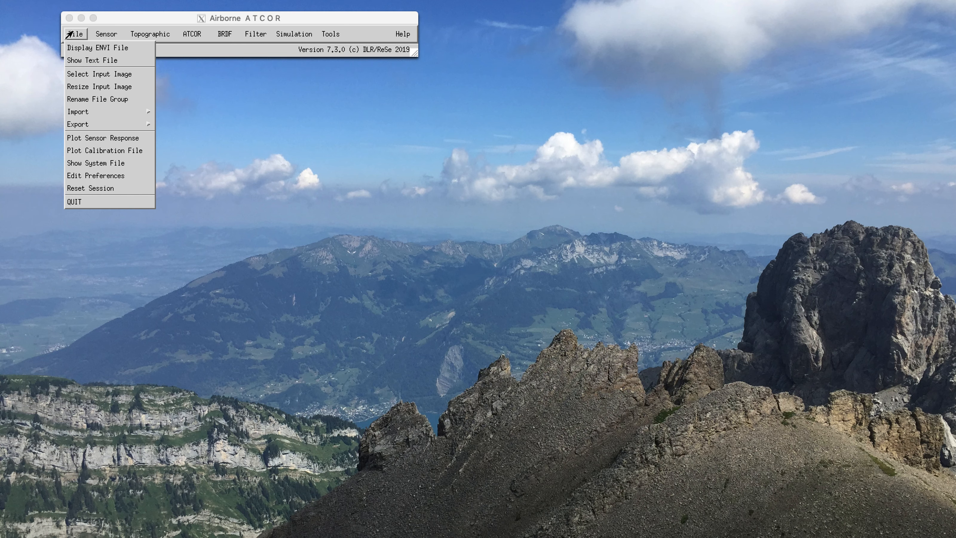
{"action": "left_click", "coordinate": [70, 47]}
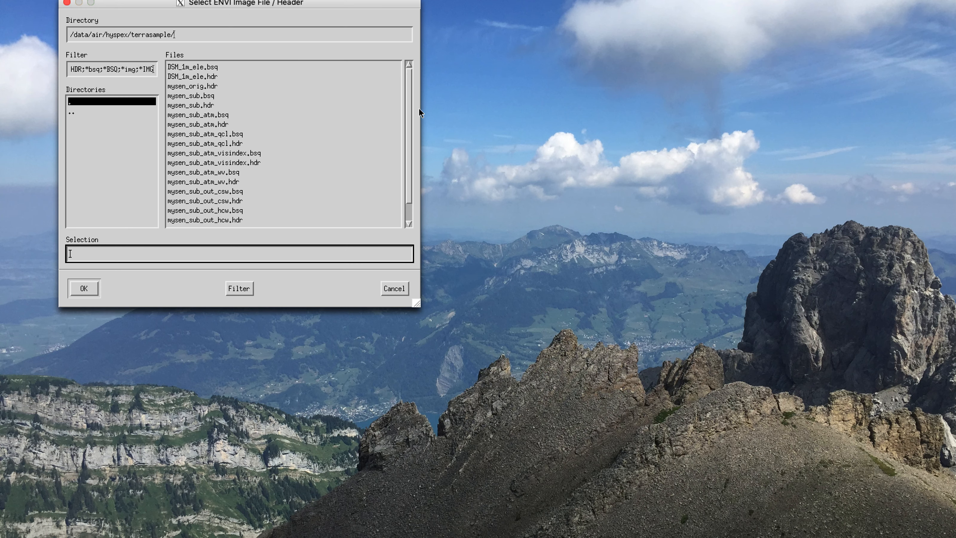
{"action": "double_click", "coordinate": [224, 113]}
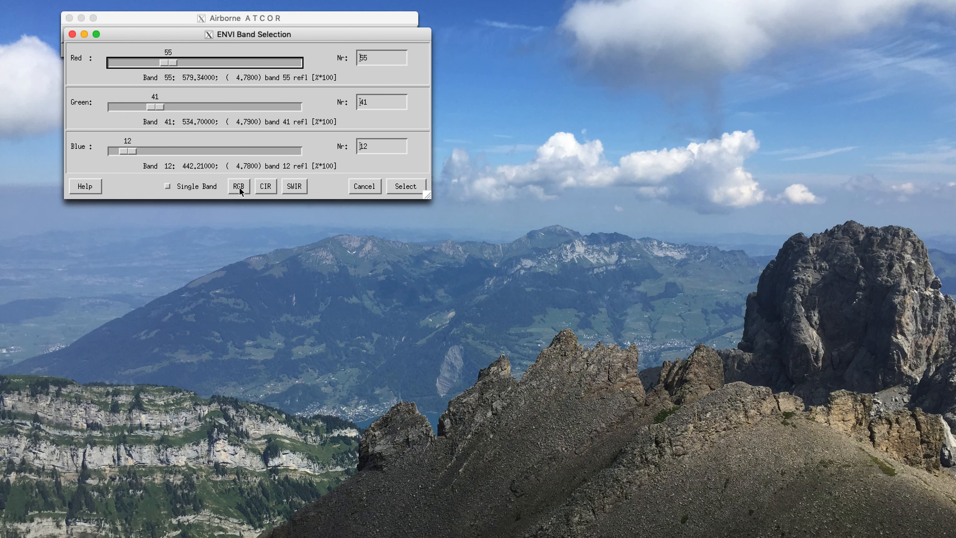
{"action": "left_click", "coordinate": [239, 187]}
{"action": "left_click", "coordinate": [401, 186]}
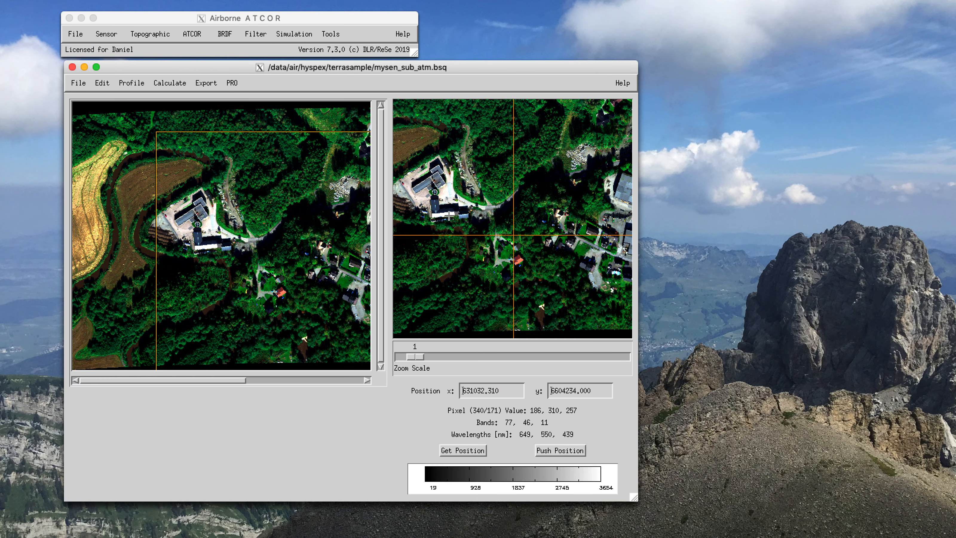
Examine the reflectance spectra of forest, dark and bright built-up pixels across the corrected image.
{"action": "left_click", "coordinate": [500, 171]}
{"action": "left_click", "coordinate": [540, 210]}
{"action": "left_click", "coordinate": [531, 249]}
{"action": "left_click", "coordinate": [510, 282]}
{"action": "left_click", "coordinate": [498, 149]}
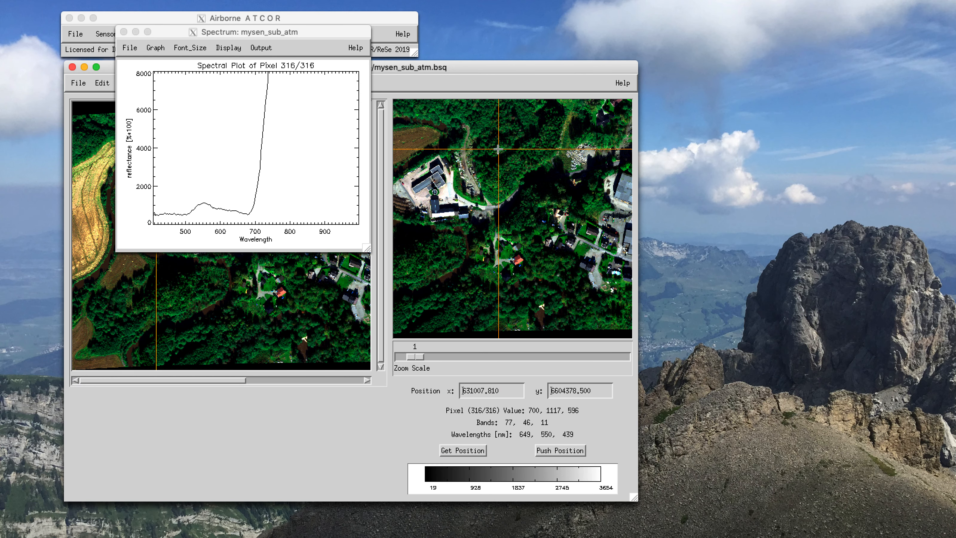
{"action": "left_click", "coordinate": [477, 139]}
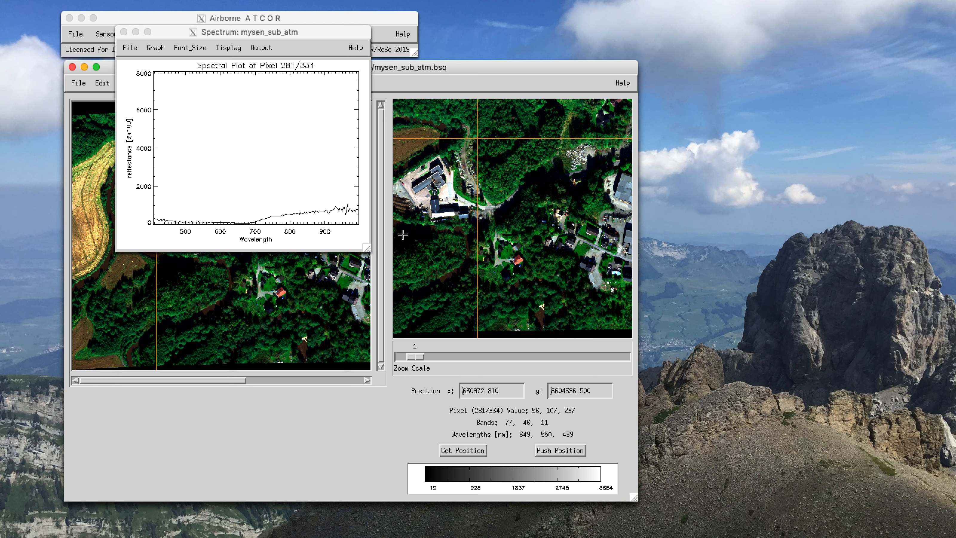
{"action": "left_click", "coordinate": [440, 195]}
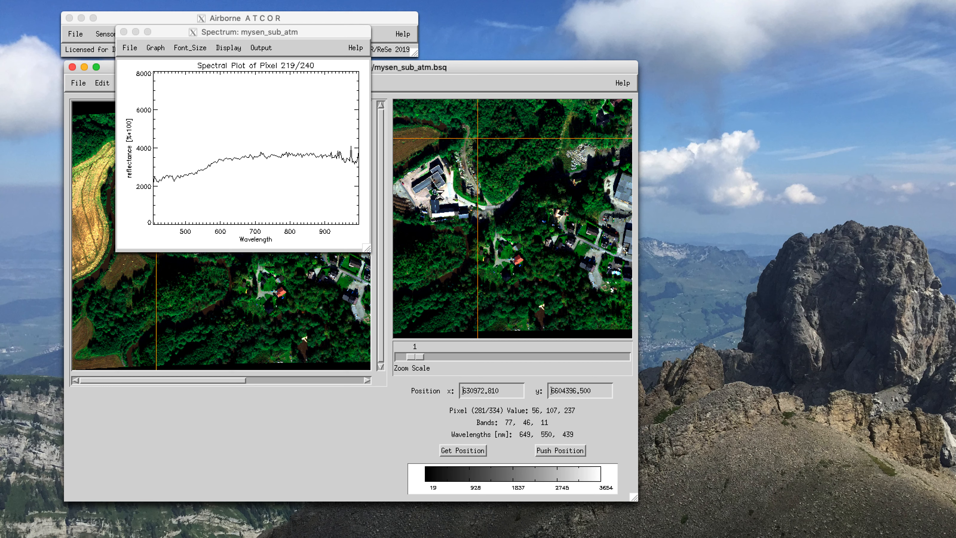
{"action": "left_click", "coordinate": [420, 195]}
{"action": "left_click", "coordinate": [410, 178]}
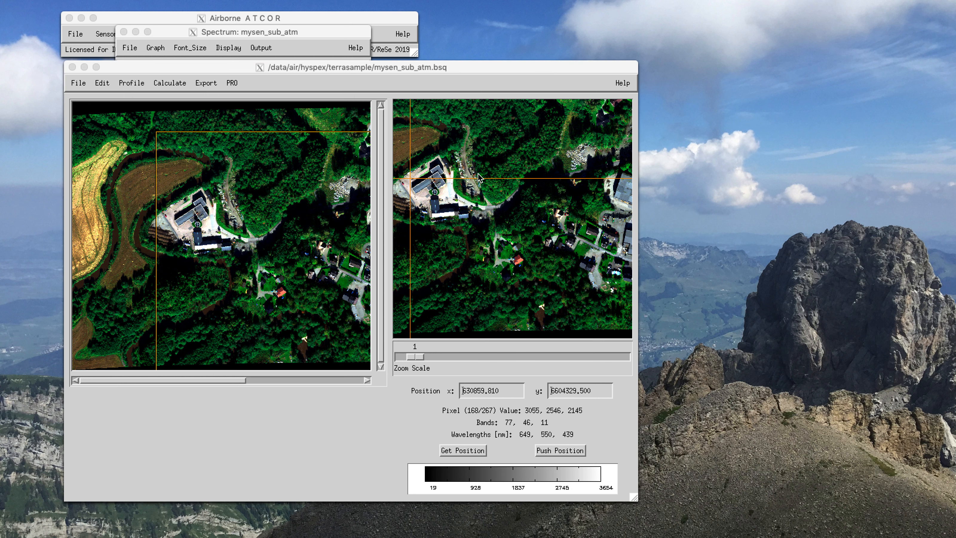
Compare vegetation spectra with those of the bright yard around the industrial buildings, and close the spectrum plot and image.
{"action": "left_click", "coordinate": [479, 177]}
{"action": "left_click", "coordinate": [486, 176]}
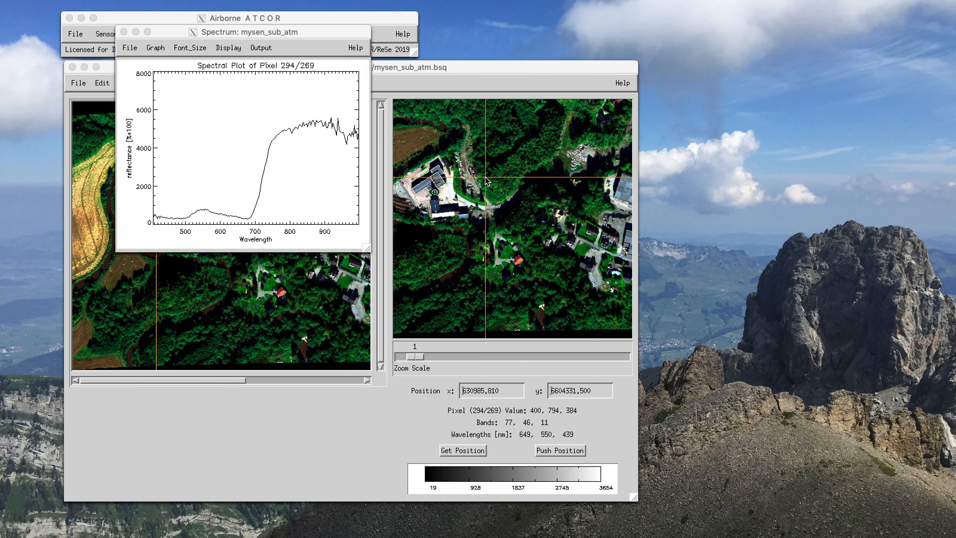
{"action": "left_click", "coordinate": [496, 191]}
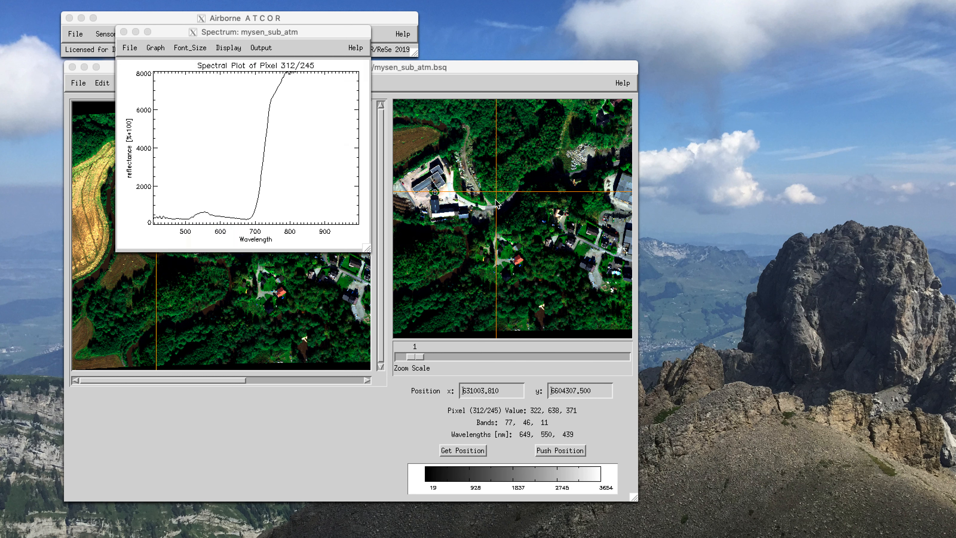
{"action": "left_click", "coordinate": [424, 205]}
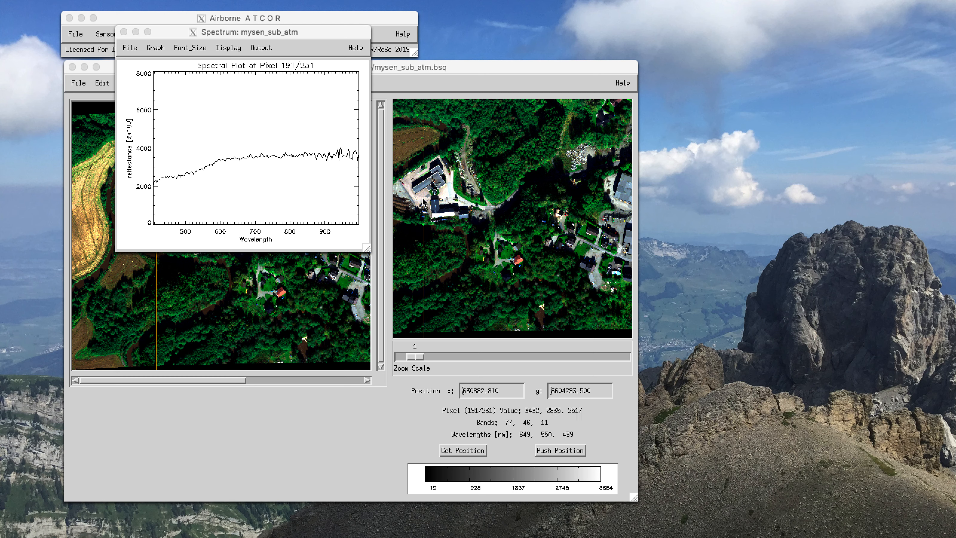
{"action": "left_click", "coordinate": [419, 194]}
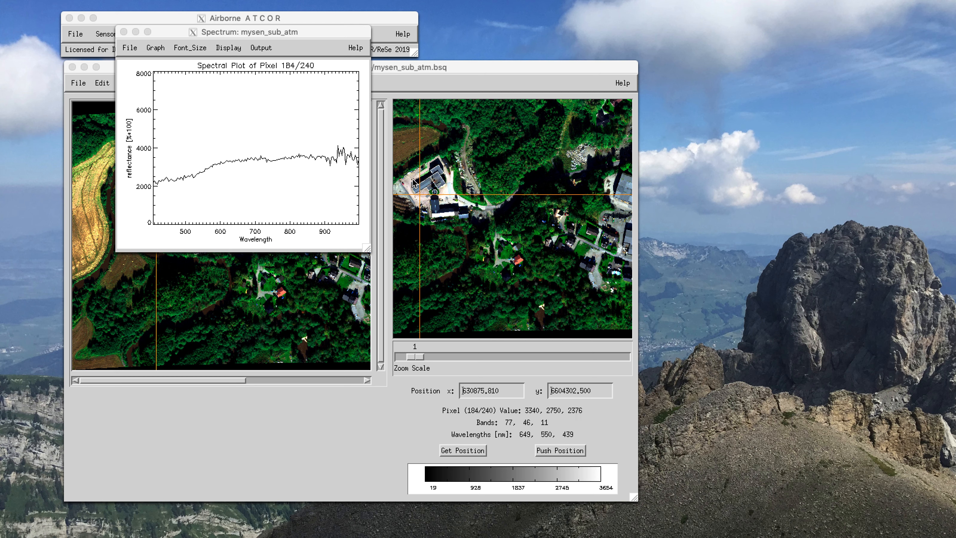
{"action": "left_click", "coordinate": [408, 181]}
{"action": "left_click", "coordinate": [414, 196]}
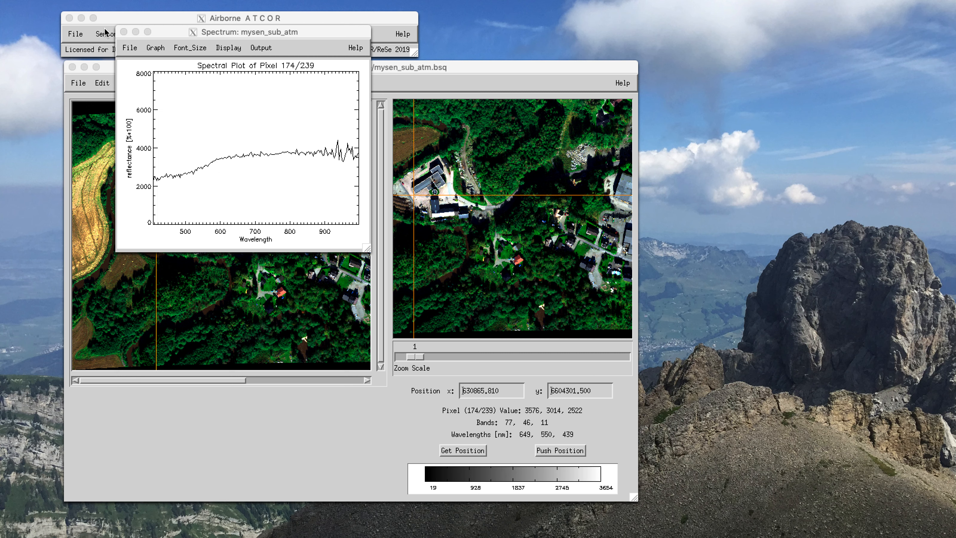
{"action": "left_click", "coordinate": [124, 32]}
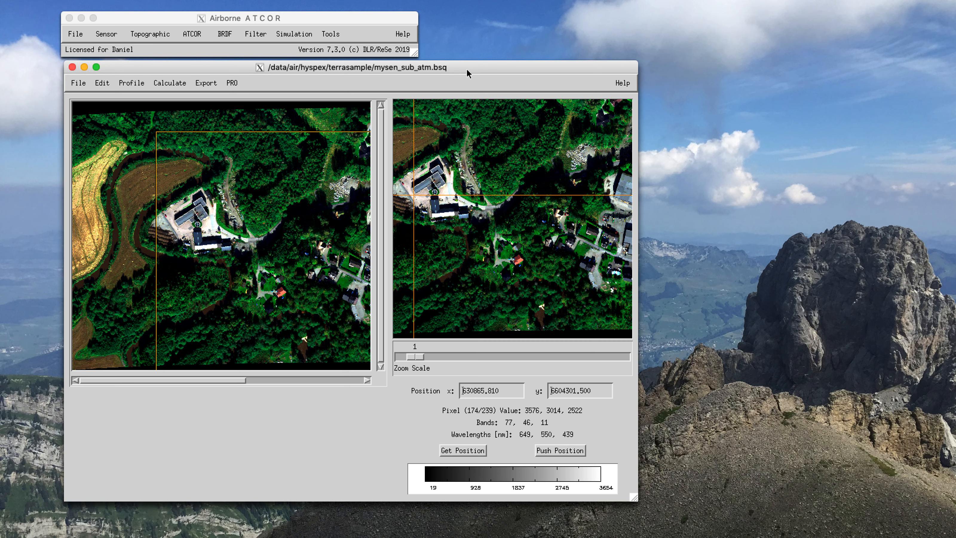
{"action": "left_click_drag", "start_coordinate": [466, 69], "coordinate": [462, 80]}
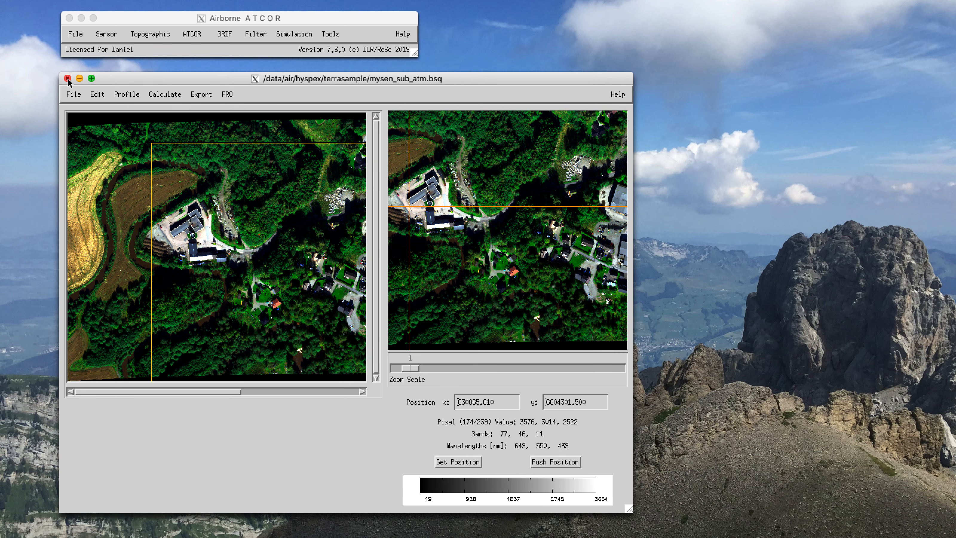
{"action": "left_click", "coordinate": [68, 78]}
Set up statistical spectral polishing of mysen_sub_atm.bsq with the Savitzky-Golay filter and 4 polishing bands on each side.
{"action": "left_click", "coordinate": [255, 33]}
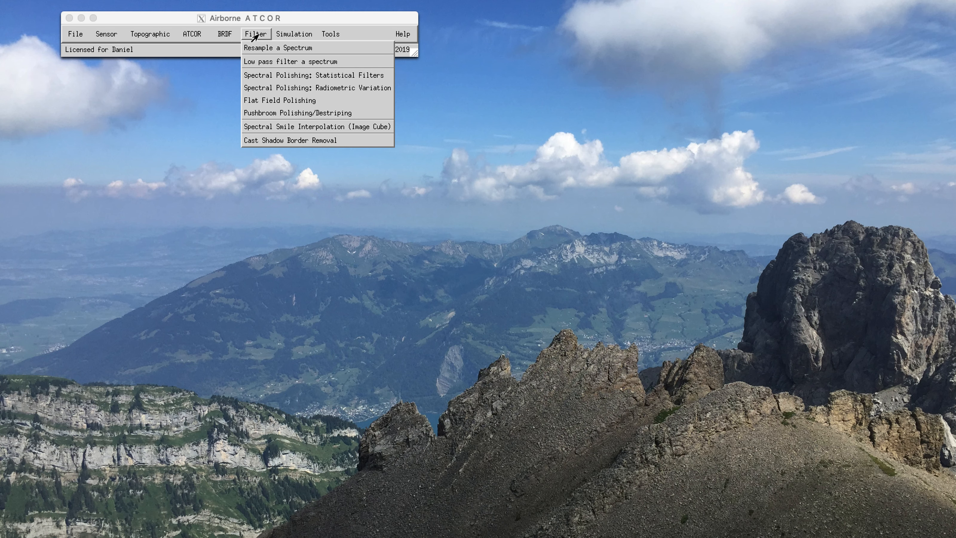
{"action": "left_click", "coordinate": [263, 73]}
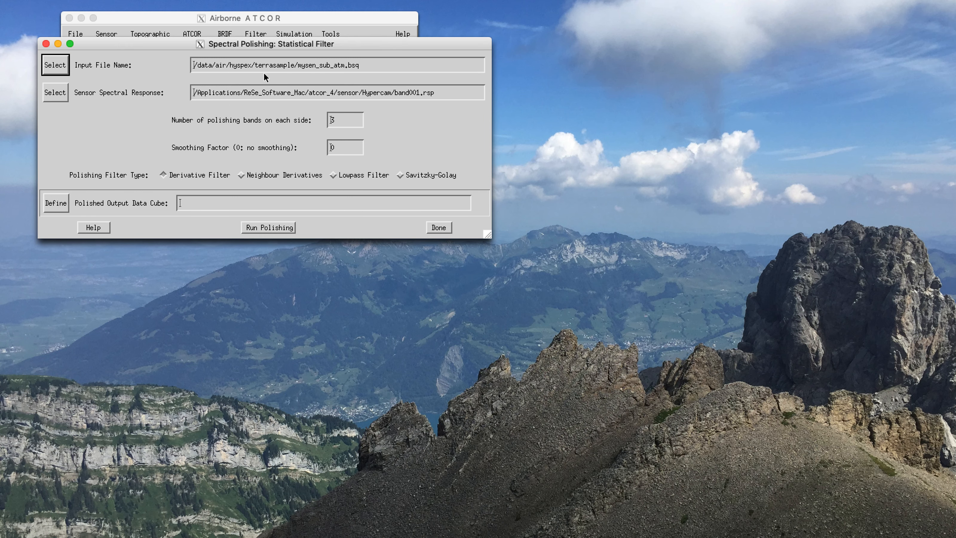
{"action": "left_click_drag", "start_coordinate": [335, 41], "coordinate": [412, 106]}
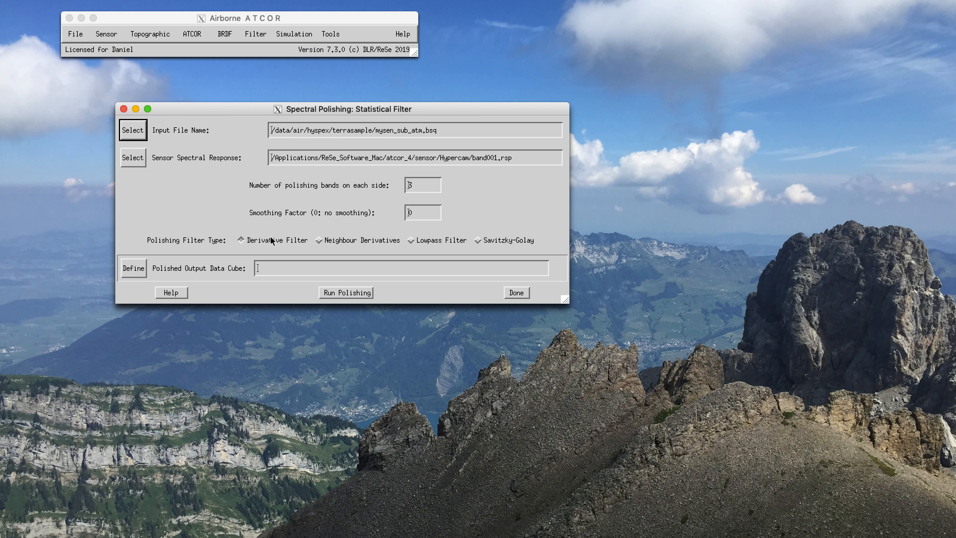
{"action": "left_click", "coordinate": [495, 240]}
{"action": "left_click", "coordinate": [425, 184]}
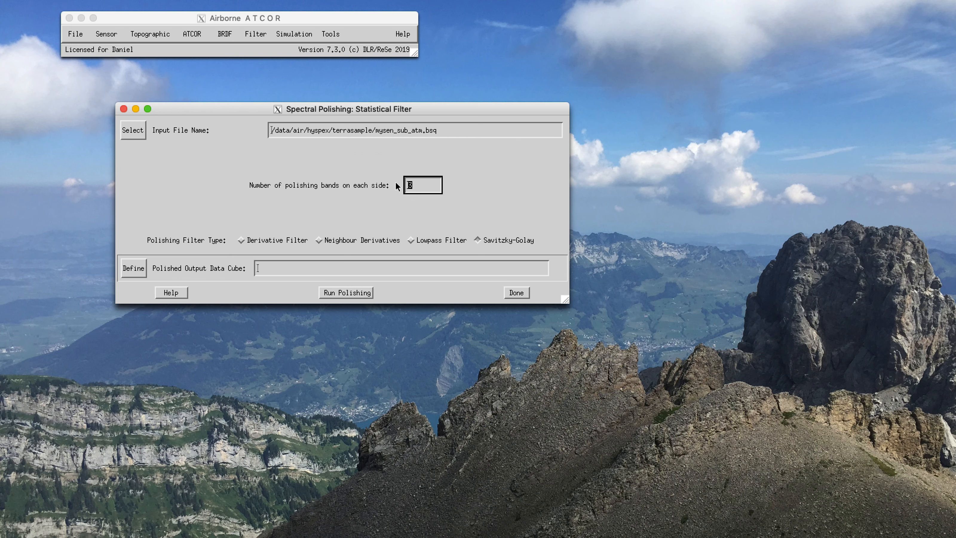
{"action": "type", "text": "4"}
Define the polished output data cube as mysen_sub_atm_sgol.bsq in the terrasample folder and run the polishing.
{"action": "left_click", "coordinate": [133, 269]}
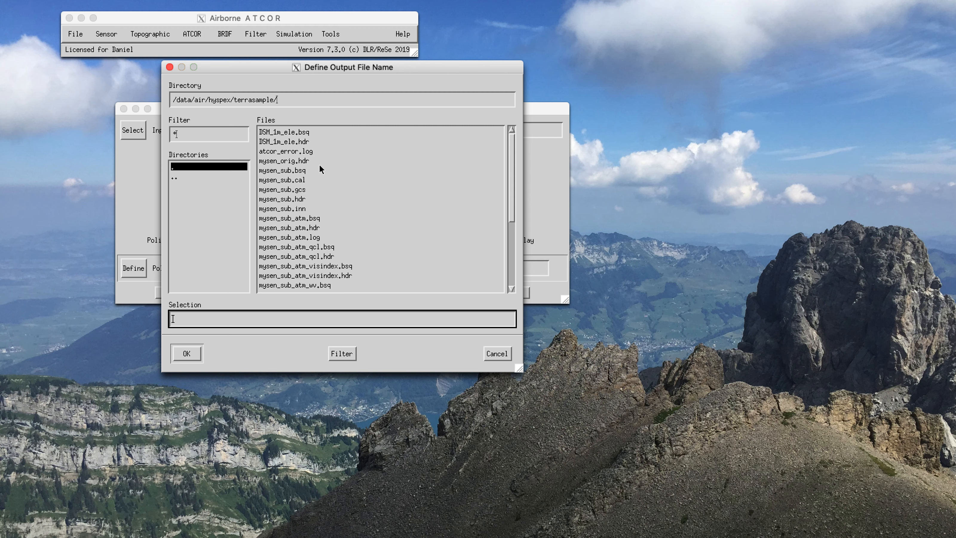
{"action": "left_click", "coordinate": [341, 218]}
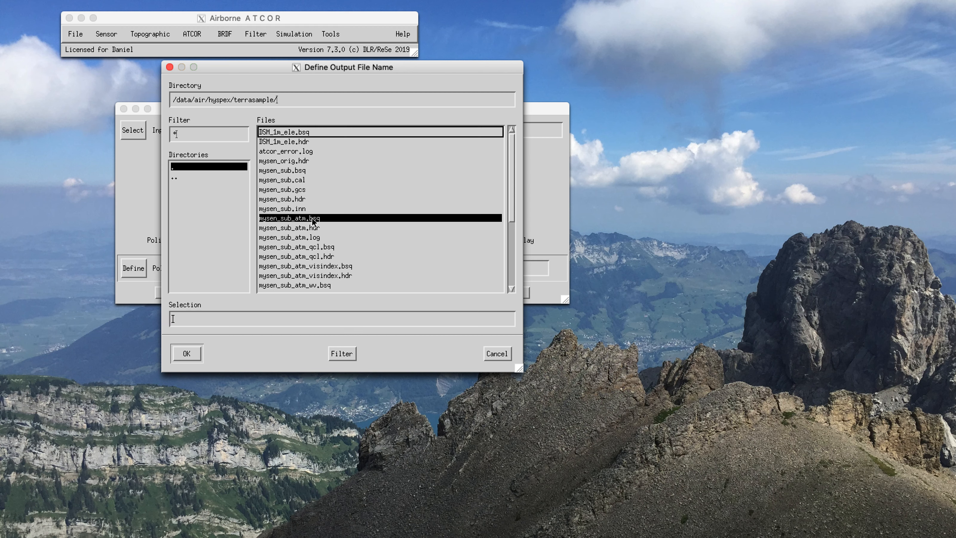
{"action": "left_click", "coordinate": [222, 320]}
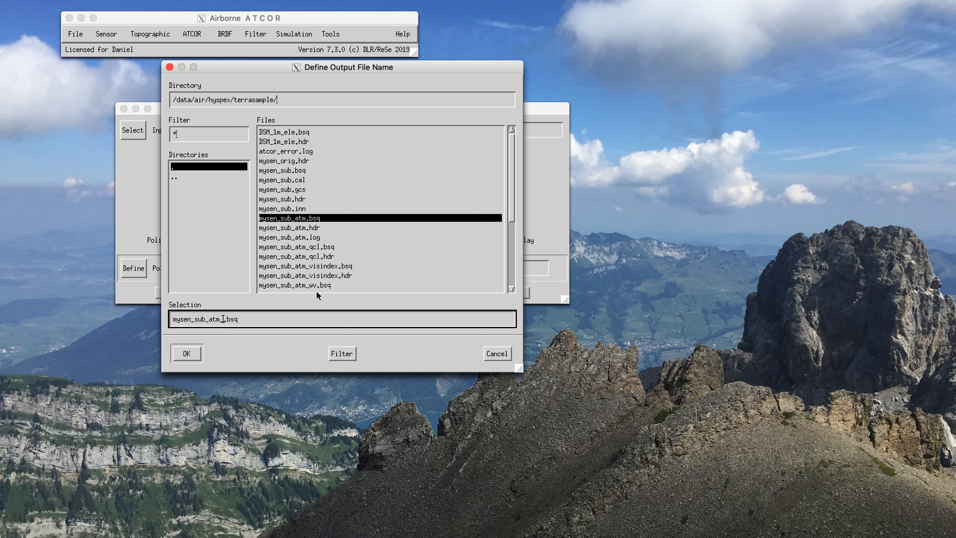
{"action": "type", "text": "c"}
{"action": "type", "text": "ol"}
{"action": "left_click", "coordinate": [196, 354]}
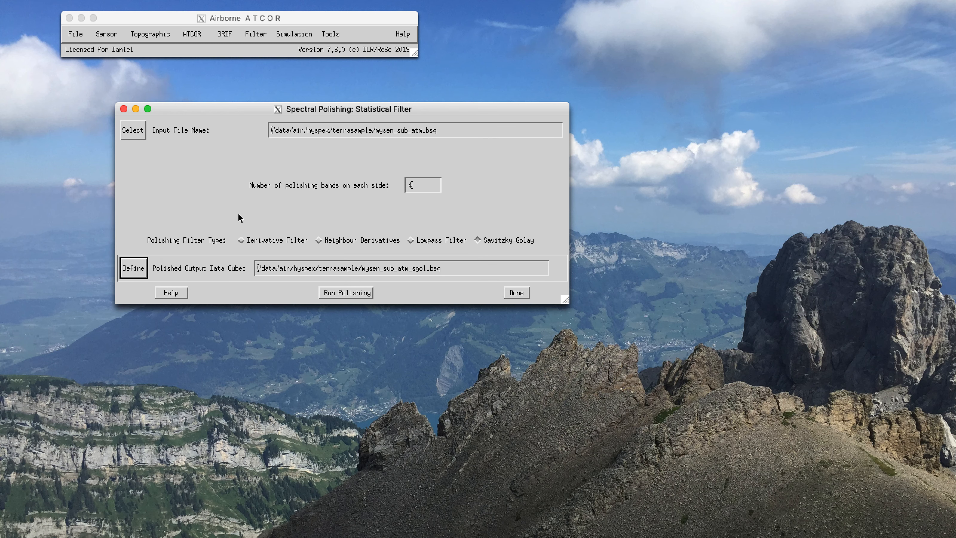
{"action": "left_click", "coordinate": [343, 293]}
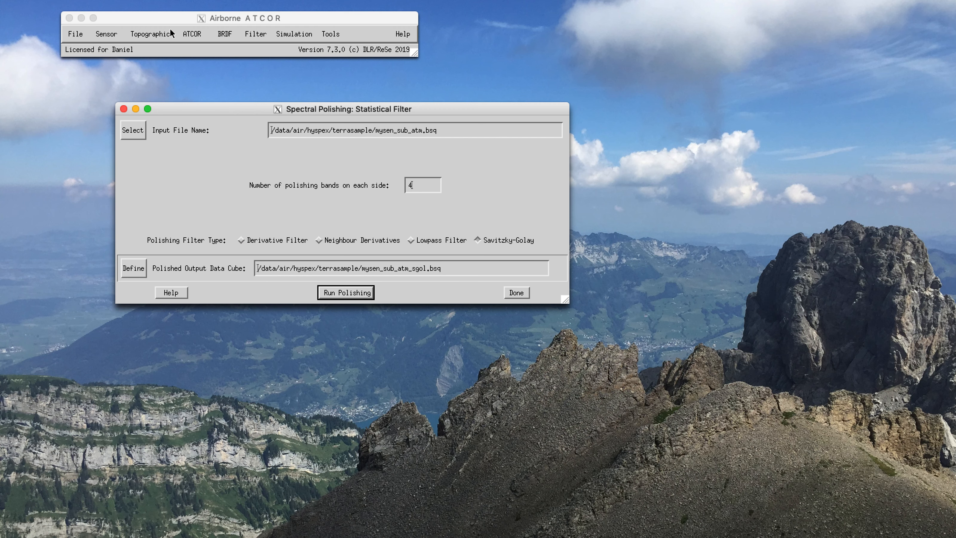
Display the polished image mysen_sub_atm_sgol.bsq with the RGB band combination.
{"action": "left_click", "coordinate": [75, 34]}
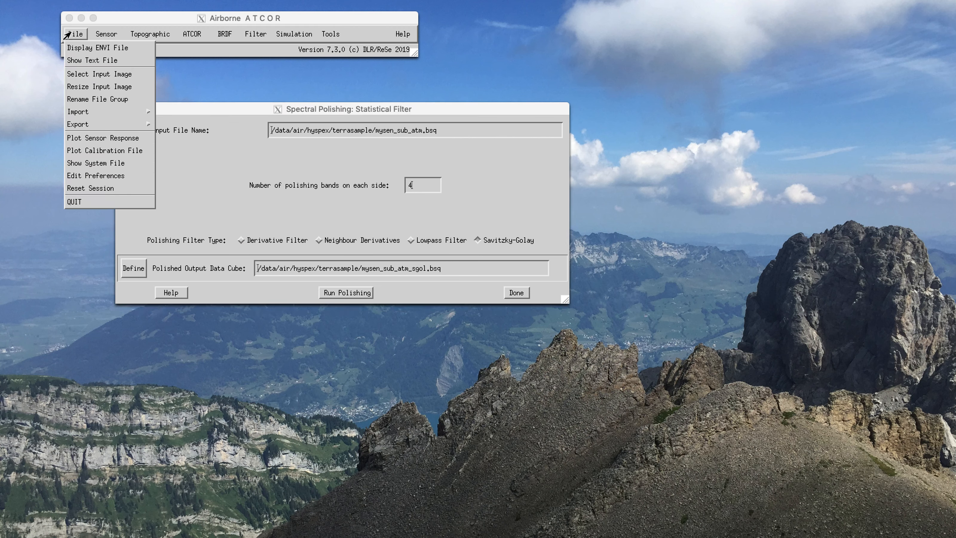
{"action": "left_click", "coordinate": [73, 52]}
{"action": "left_click_drag", "start_coordinate": [406, 84], "coordinate": [407, 114]}
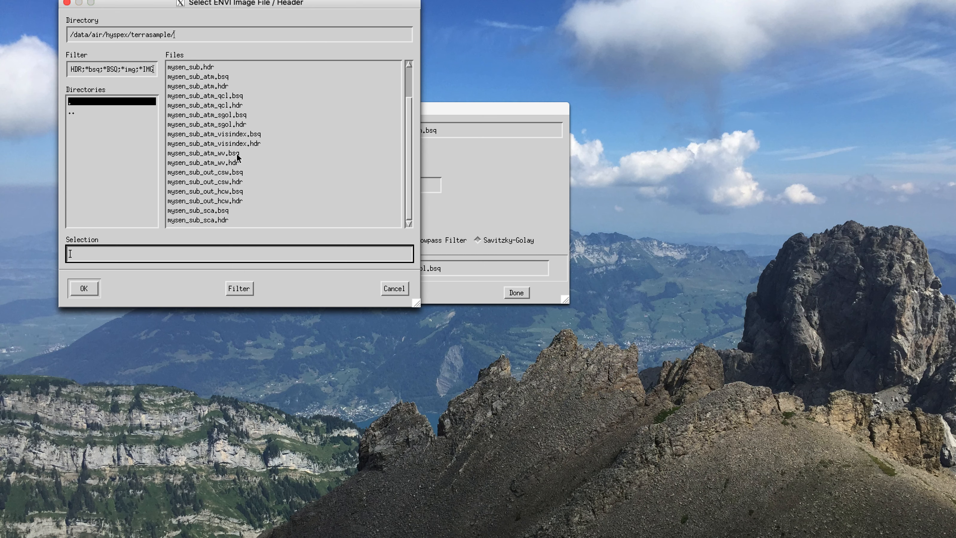
{"action": "double_click", "coordinate": [240, 116]}
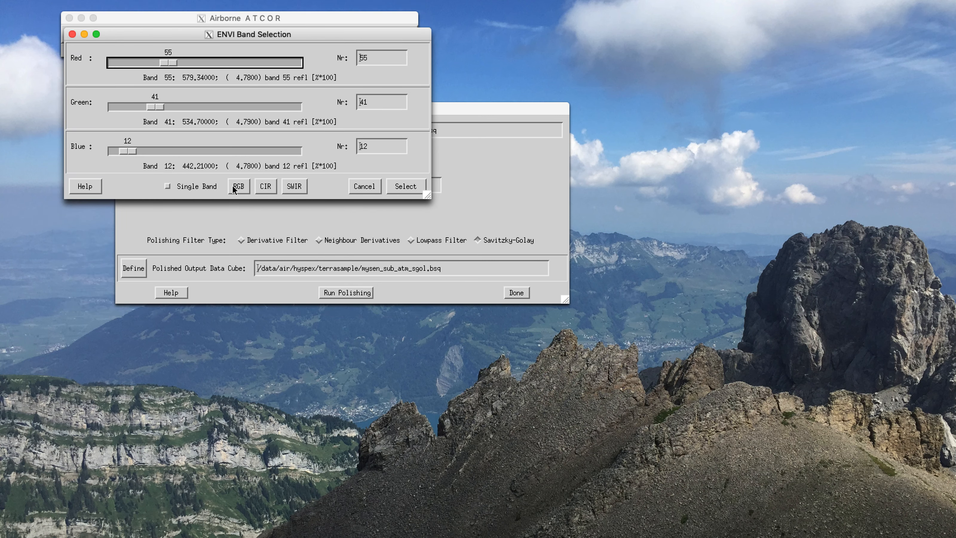
{"action": "left_click", "coordinate": [237, 186]}
{"action": "left_click", "coordinate": [389, 185]}
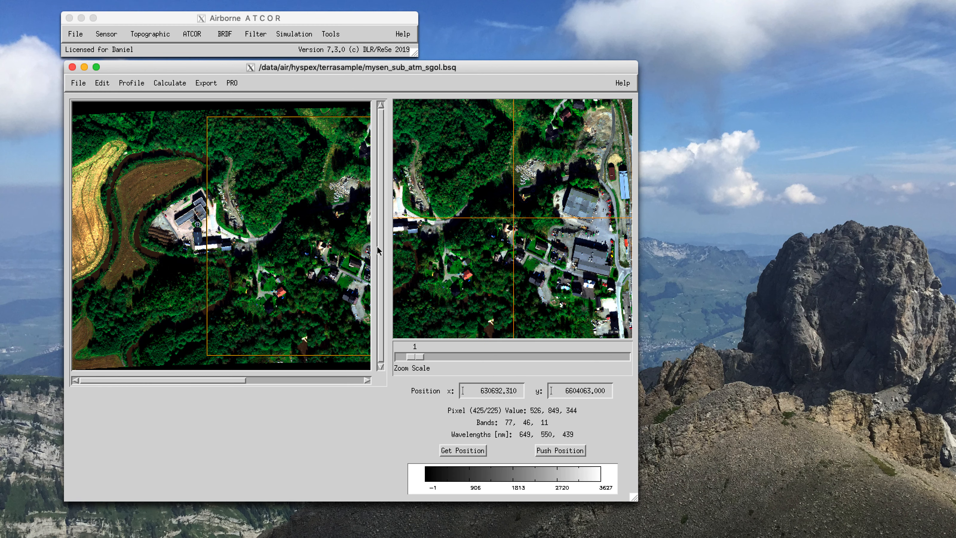
Plot the polished spectra of the red-roofed house and a vegetation pixel in the north, and reset the plot range.
{"action": "left_click", "coordinate": [511, 228]}
{"action": "left_click_drag", "start_coordinate": [498, 287], "coordinate": [465, 273]}
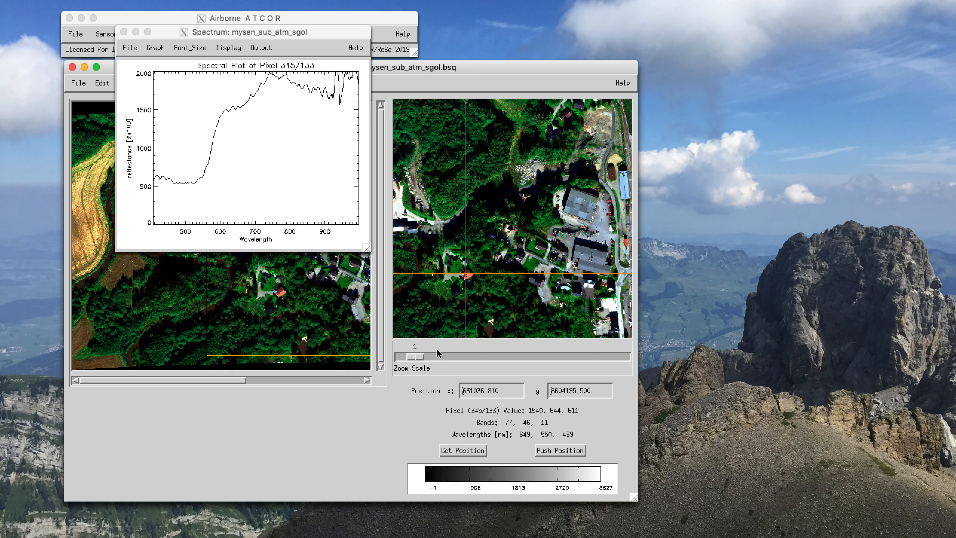
{"action": "left_click", "coordinate": [480, 129]}
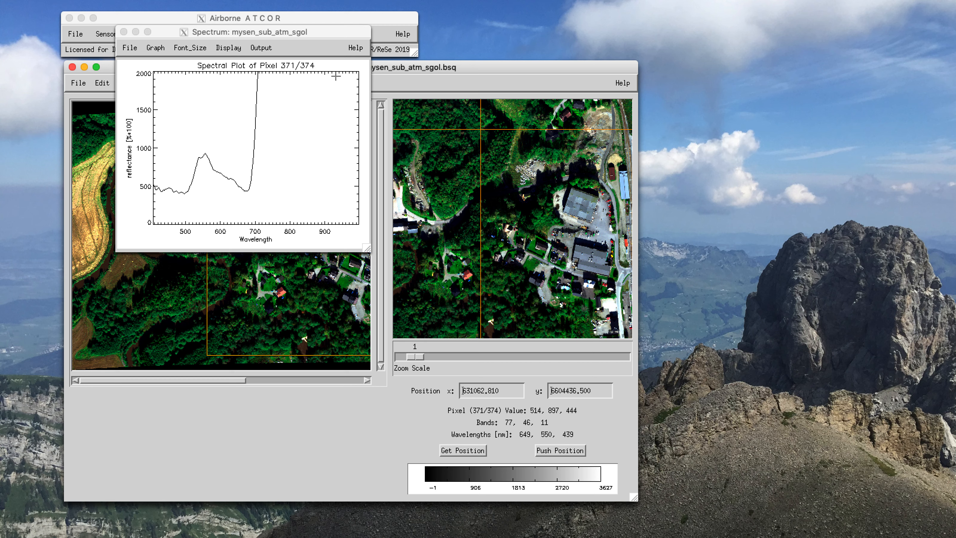
{"action": "left_click", "coordinate": [155, 45]}
{"action": "left_click", "coordinate": [155, 47]}
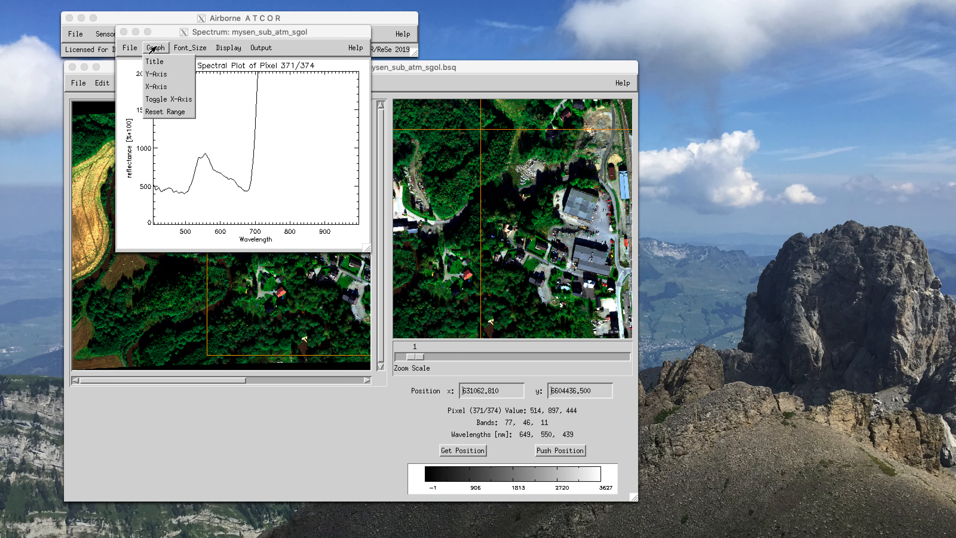
{"action": "left_click", "coordinate": [165, 111]}
Examine the polished reflectance spectra at several forest pixels around the image centre, and close the spectrum plot.
{"action": "left_click", "coordinate": [489, 243]}
{"action": "left_click", "coordinate": [487, 267]}
{"action": "left_click", "coordinate": [472, 192]}
{"action": "left_click", "coordinate": [449, 172]}
{"action": "left_click", "coordinate": [473, 225]}
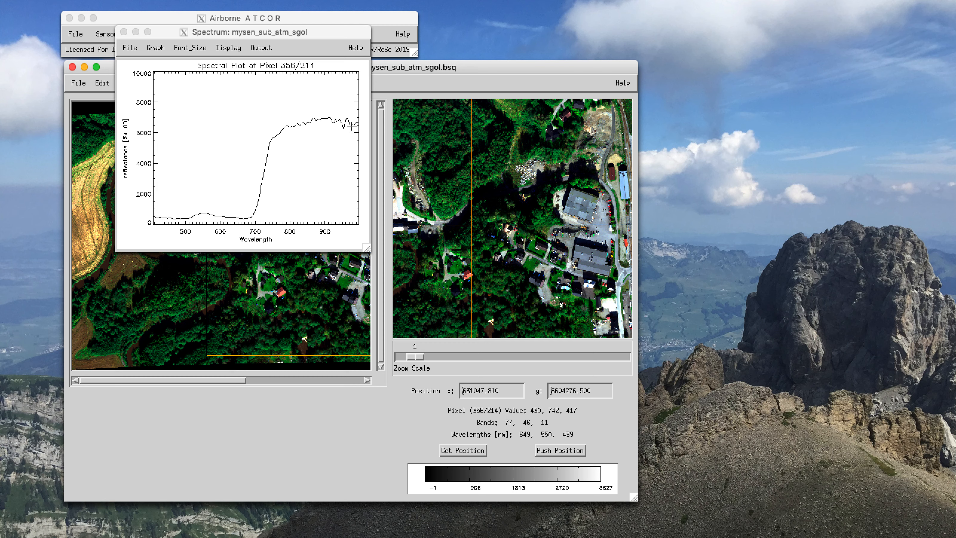
{"action": "left_click_drag", "start_coordinate": [336, 34], "coordinate": [731, 171]}
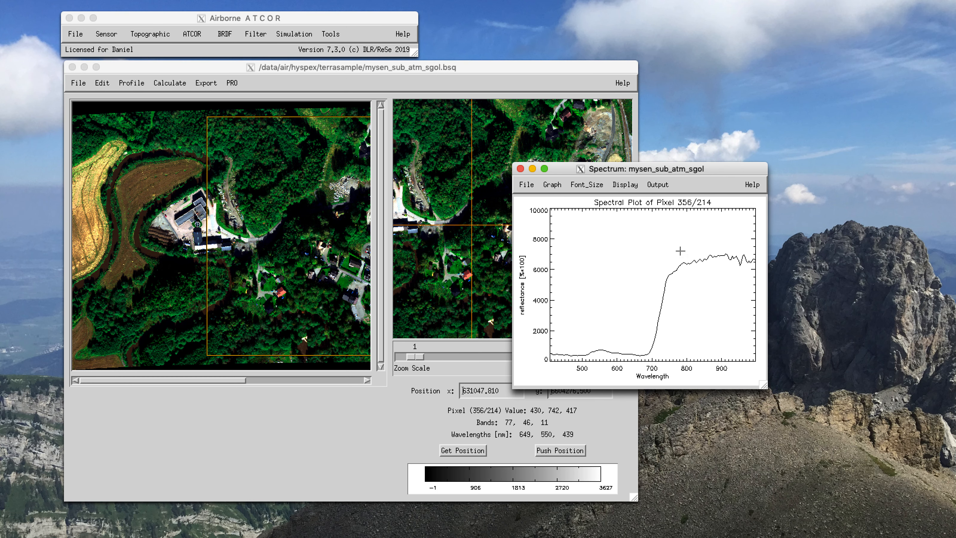
{"action": "left_click", "coordinate": [521, 169]}
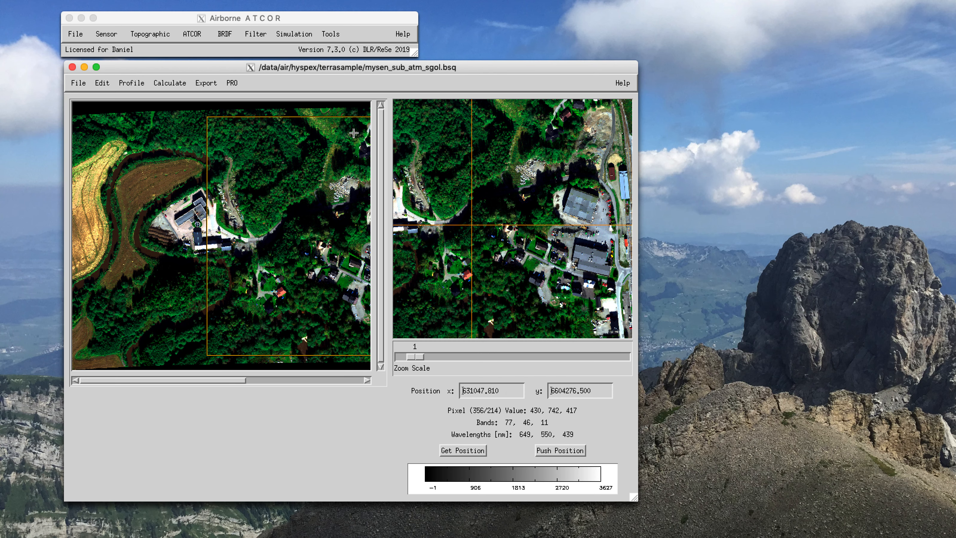